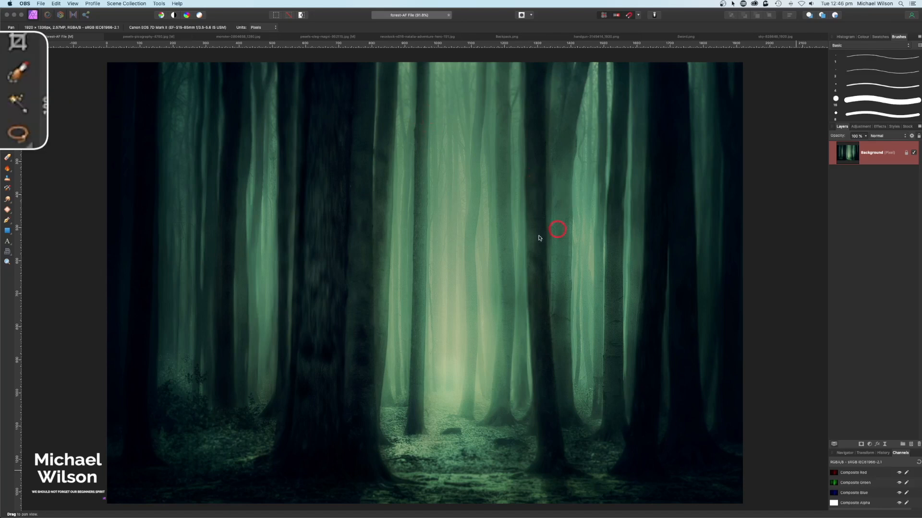
- Select the slim trunk just left of the forest's central glow with an 18 px Selection Brush and duplicate it to its own layer
left_click(21, 75)
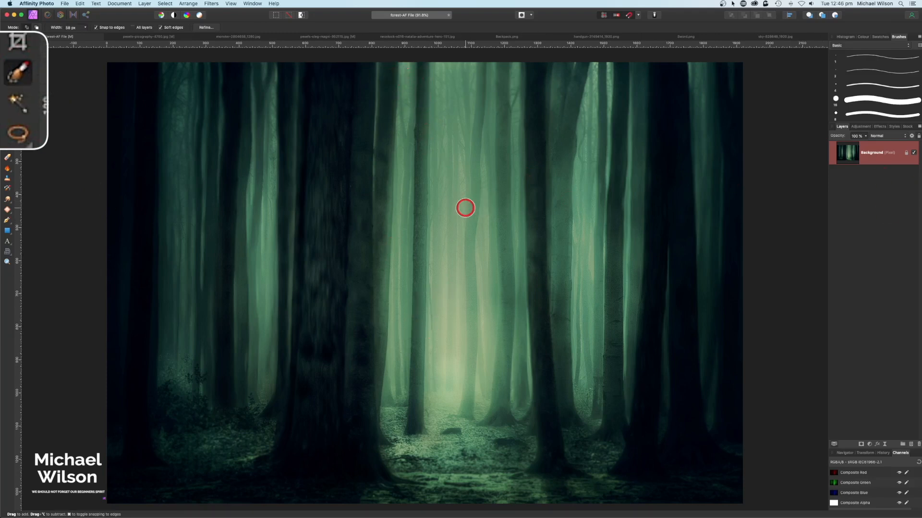
key("bracketleft")
key("bracketleft")
key("bracketleft")
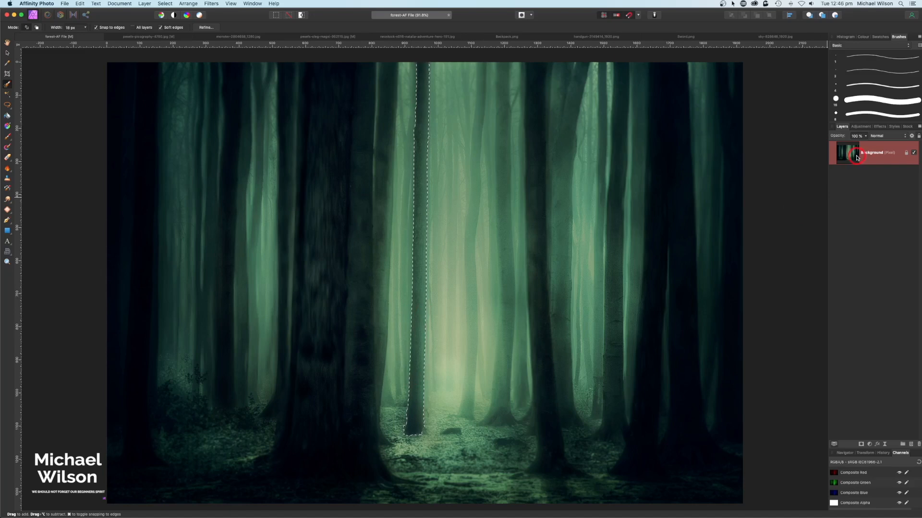
key("super+j")
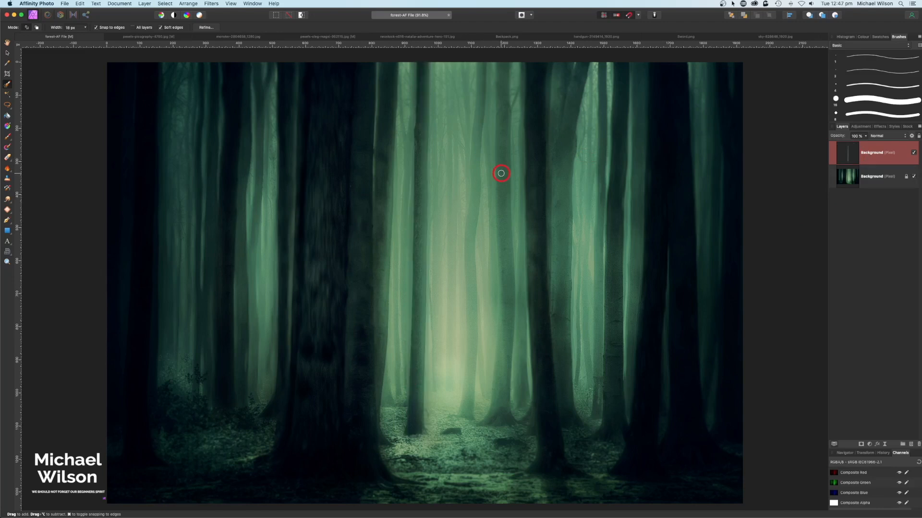
- Duplicate the faint thin trunk just right of the central glow from the forest background to its own layer, then deselect
left_click(871, 177)
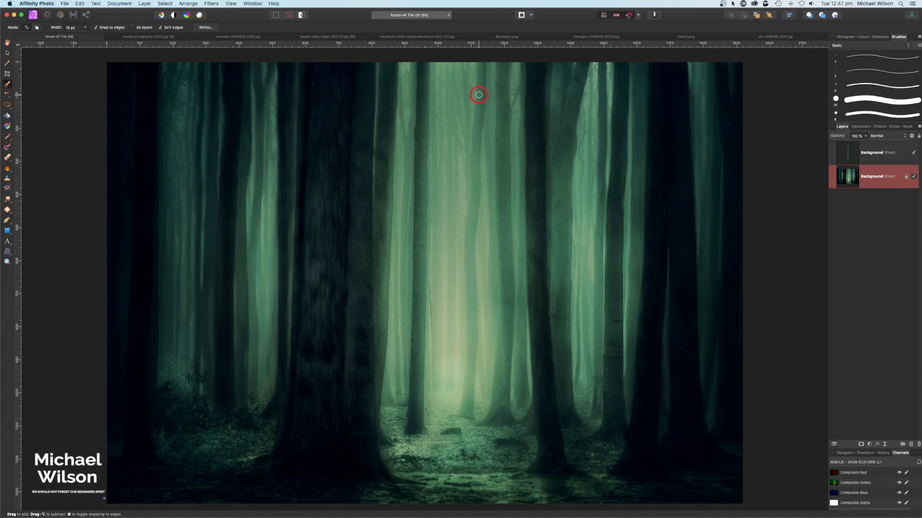
mouse_move(479, 94)
left_mouse_down()
mouse_move(479, 69)
mouse_move(467, 415)
left_mouse_up()
key("super+j")
key("super+d")
- Select the flared-base trunk further right of the glow on the forest background, duplicate it to its own layer and deselect
left_click(887, 201)
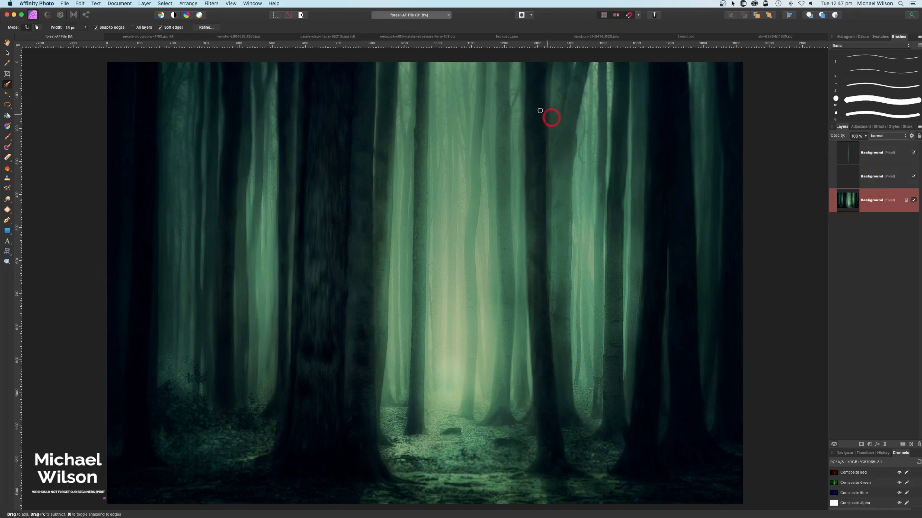
mouse_move(501, 73)
left_mouse_down()
mouse_move(504, 316)
mouse_move(494, 412)
mouse_move(513, 67)
left_mouse_up()
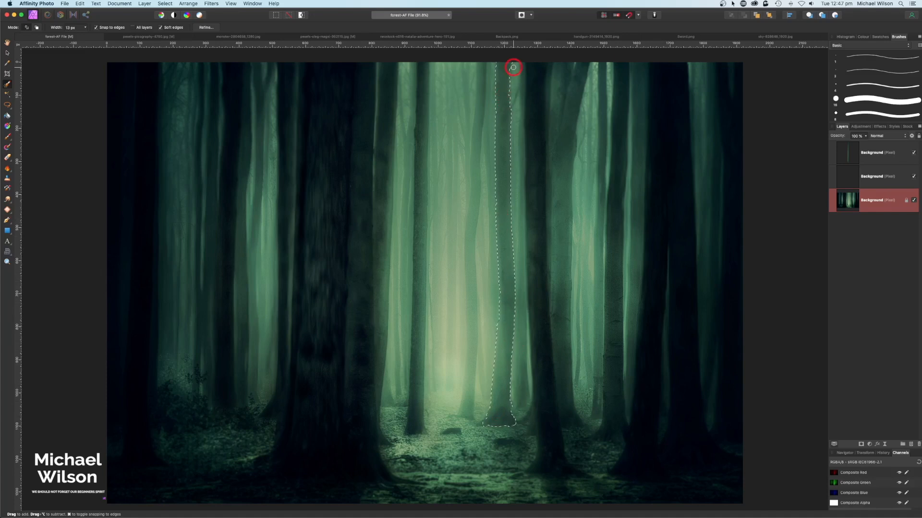
left_click(860, 196)
key("super+j")
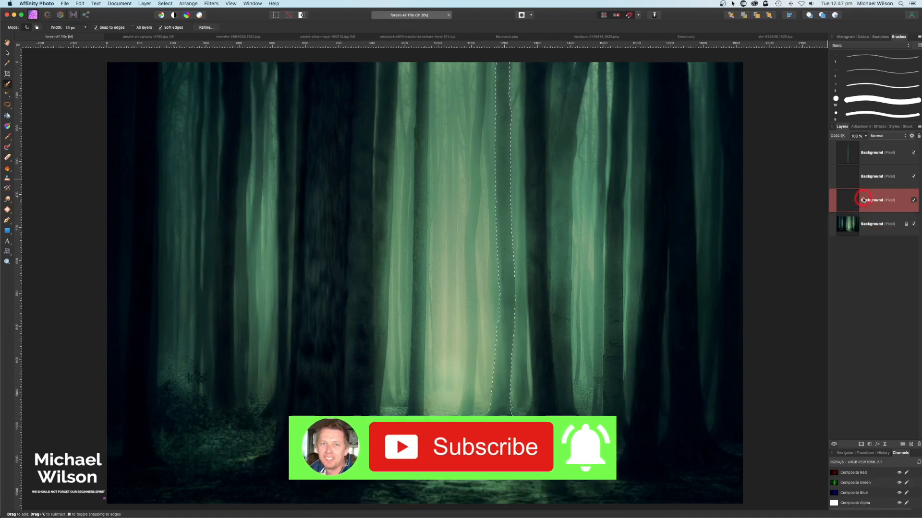
key("super+d")
- Select the trunk bordering the large dark tree on the forest background down to its base, duplicate it to a layer and deselect
left_click(881, 225)
mouse_move(382, 105)
left_mouse_down()
mouse_move(386, 77)
mouse_move(384, 149)
mouse_move(379, 114)
left_mouse_up()
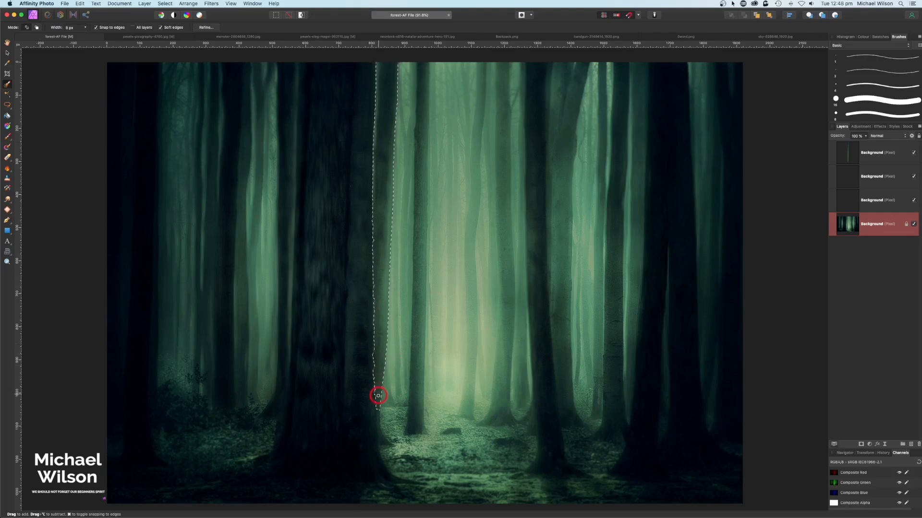
mouse_move(378, 408)
left_mouse_down()
mouse_move(377, 430)
mouse_move(382, 436)
mouse_move(395, 417)
mouse_move(394, 437)
left_mouse_up()
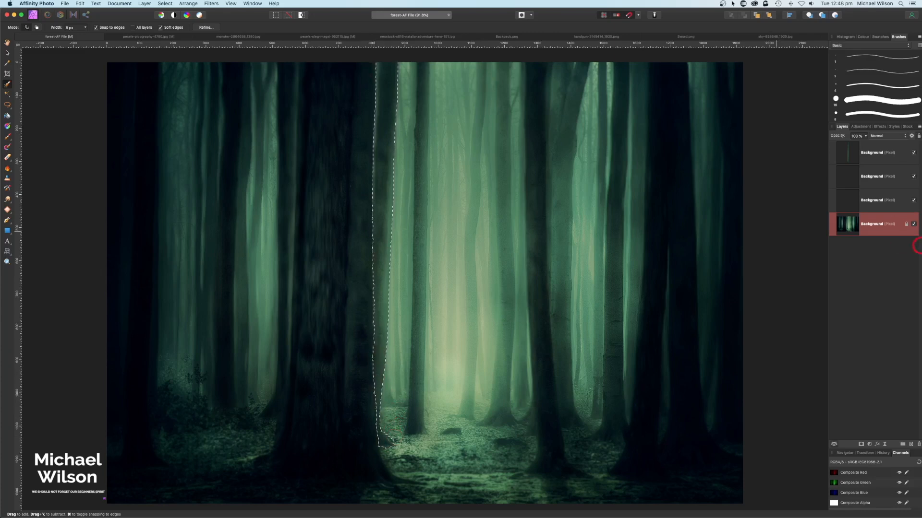
key("super+j")
key("super+d")
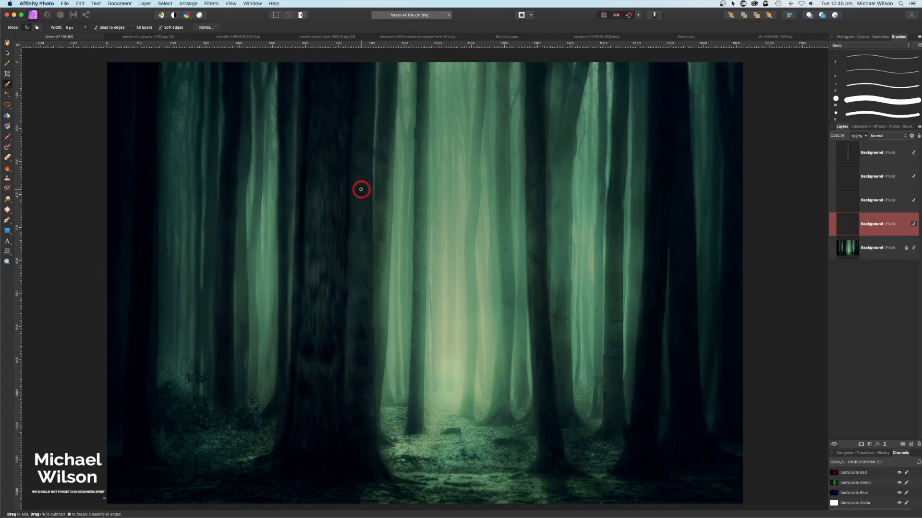
- Group the four duplicated trunk layers and name the group Trees
left_click(882, 154)
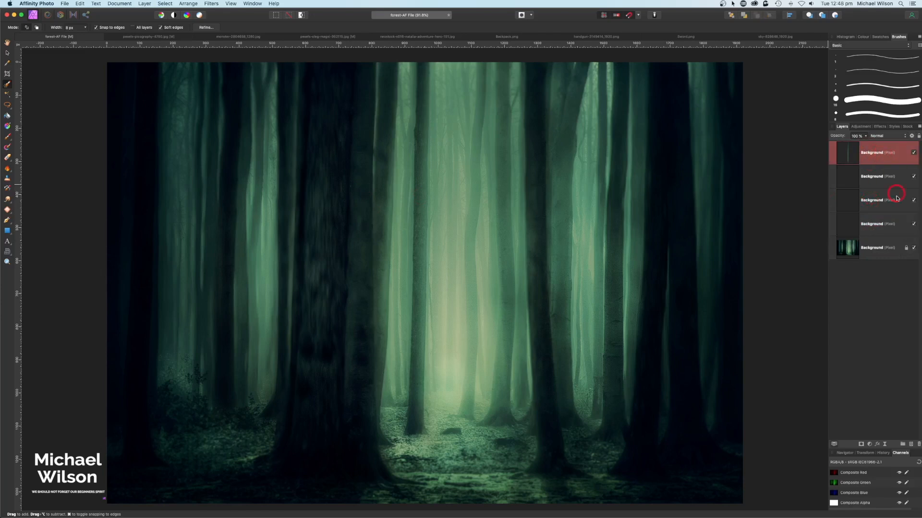
left_click(880, 227, "shift")
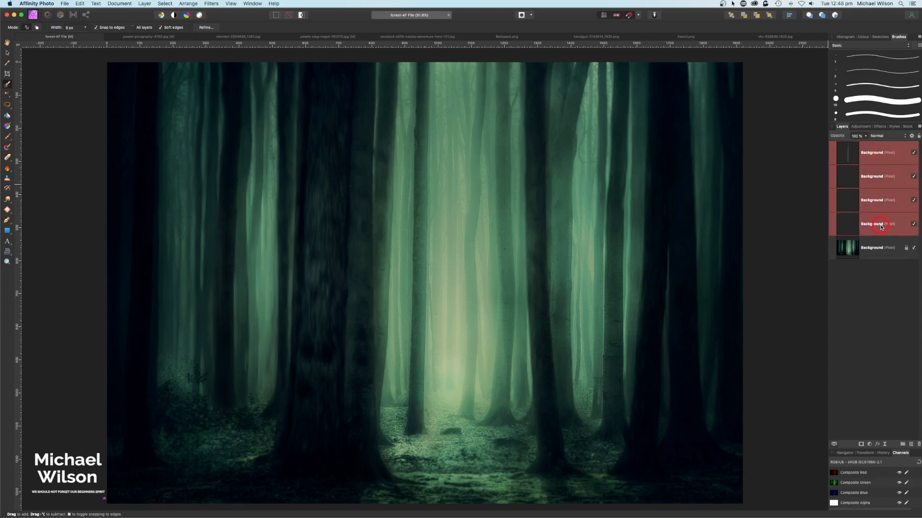
key("super+g")
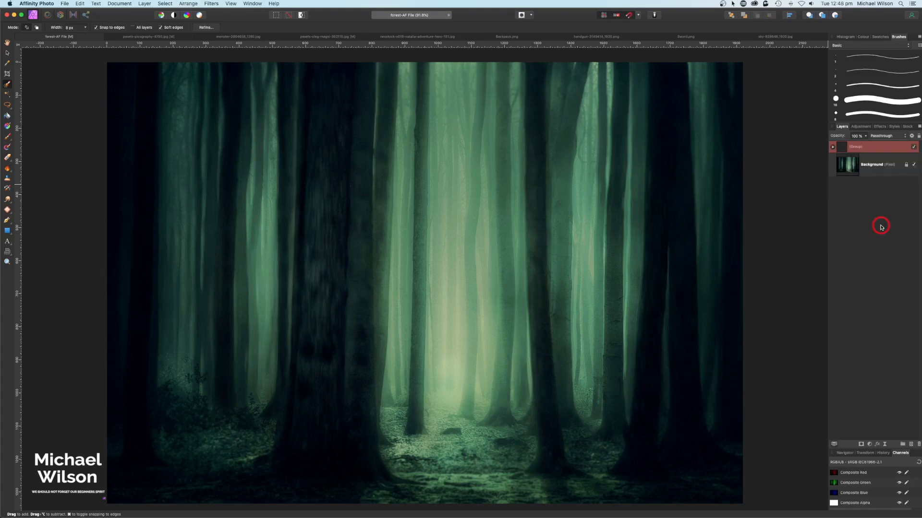
double_click(856, 147)
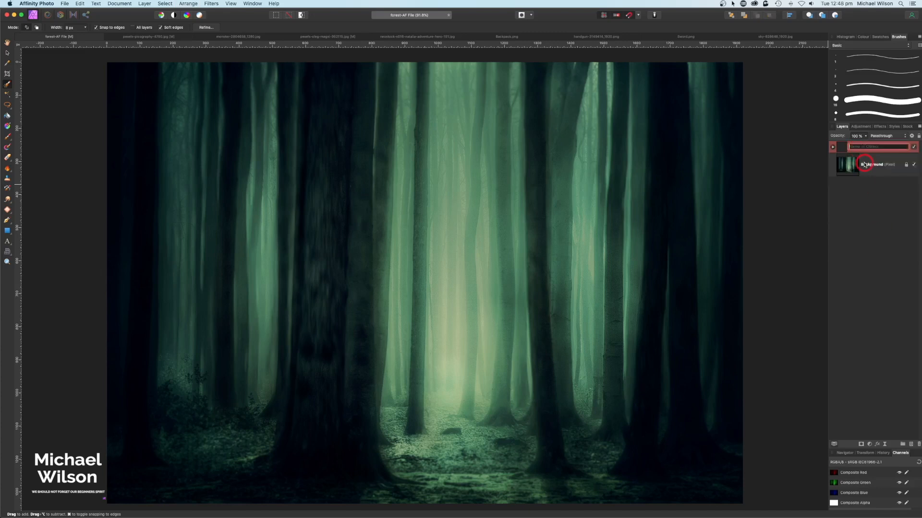
type("Trees")
left_click(864, 221)
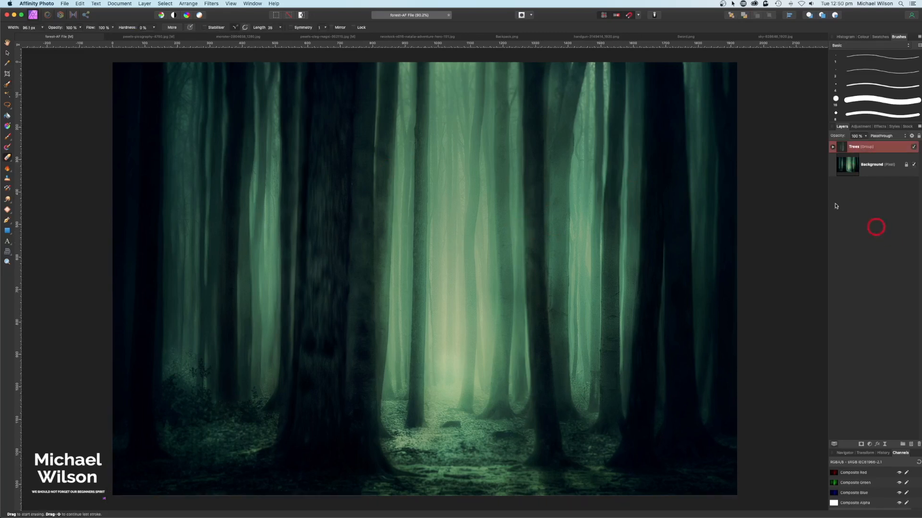
- Copy the selected mossy tree from pexels-picography-4700.jpg and paste it above the Trees group in the forest document
left_click(123, 37)
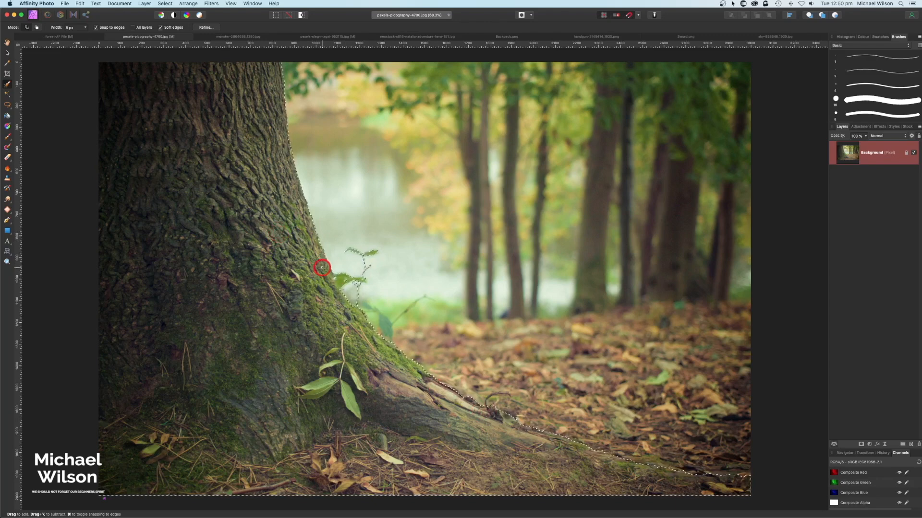
key("super+c")
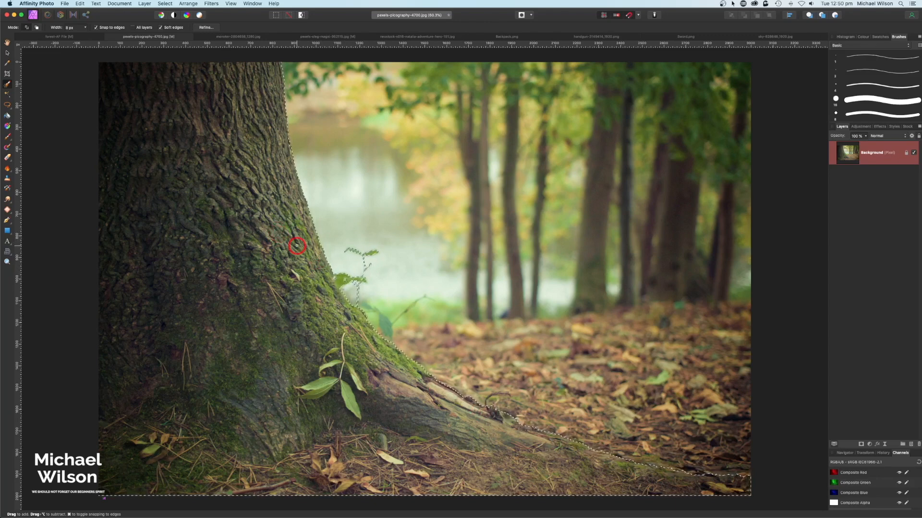
left_click(57, 37)
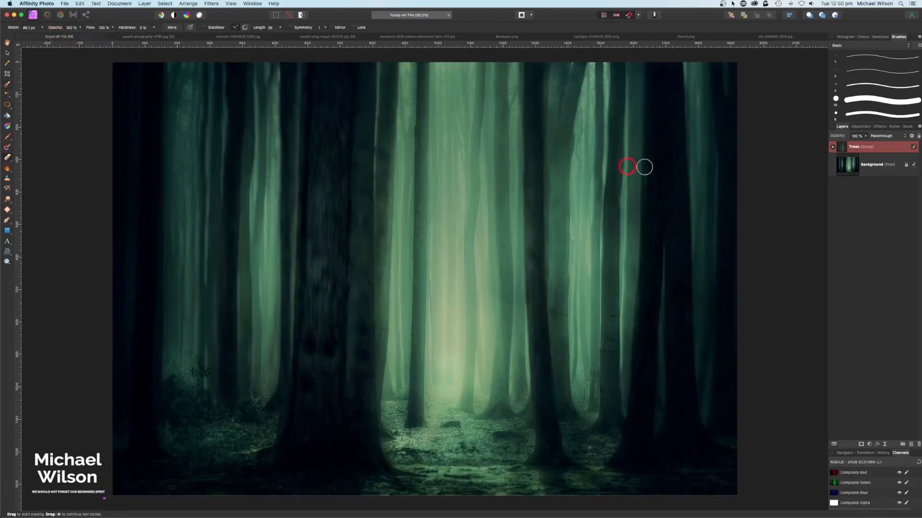
left_click(838, 150)
key("super+v")
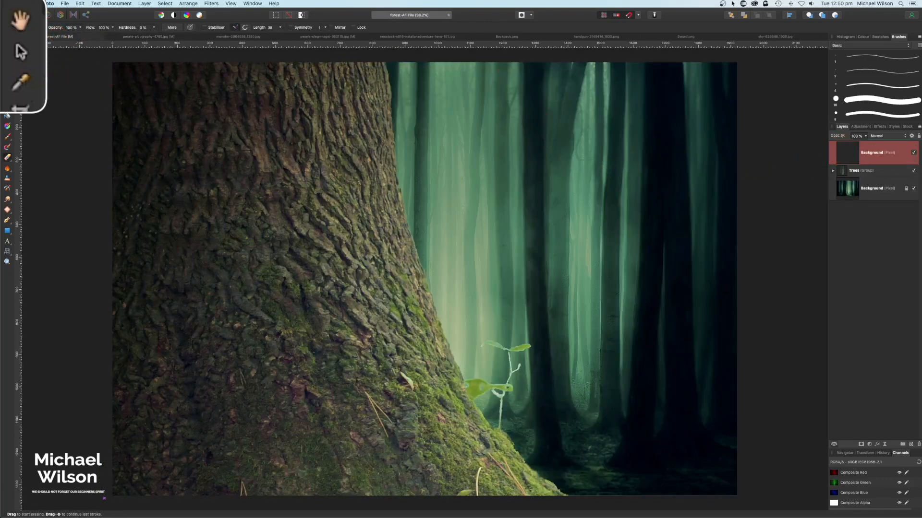
- Scale the pasted mossy tree down proportionally to match the canvas width
left_click(21, 51)
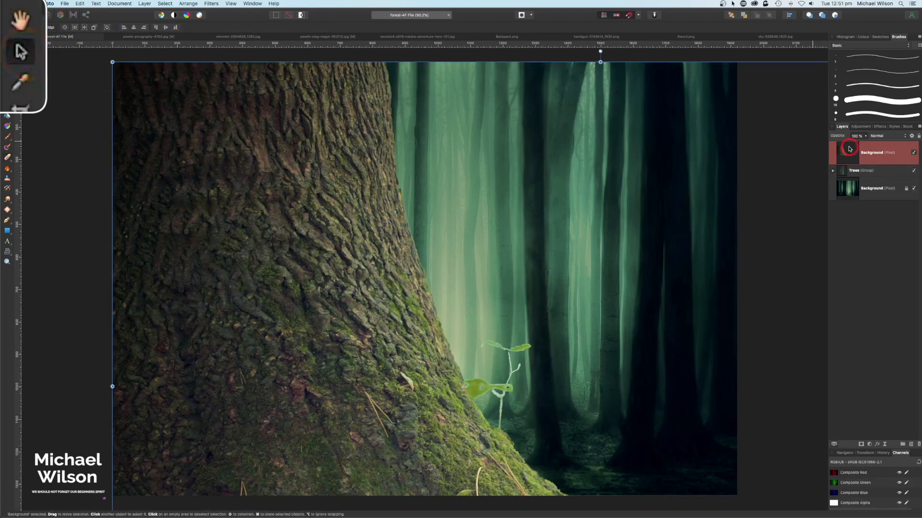
key("super+minus")
left_click_drag(752, 494, 524, 325)
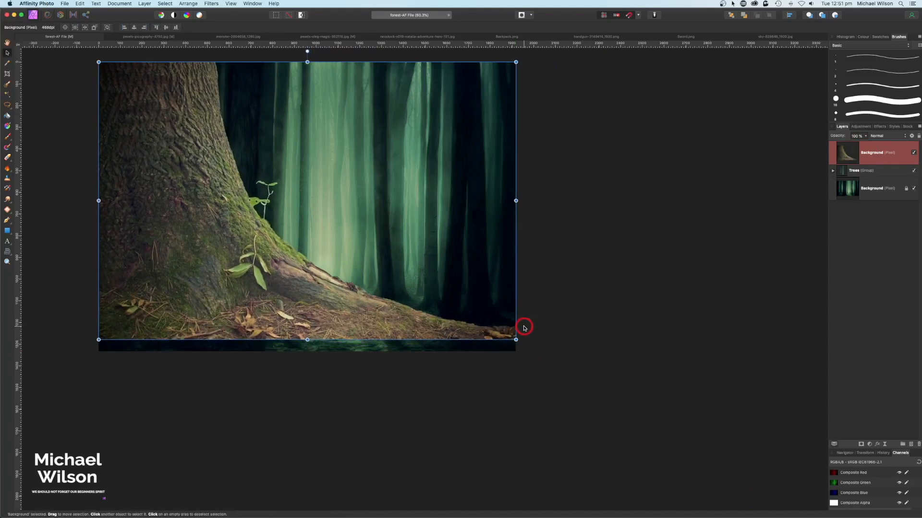
key("super+plus")
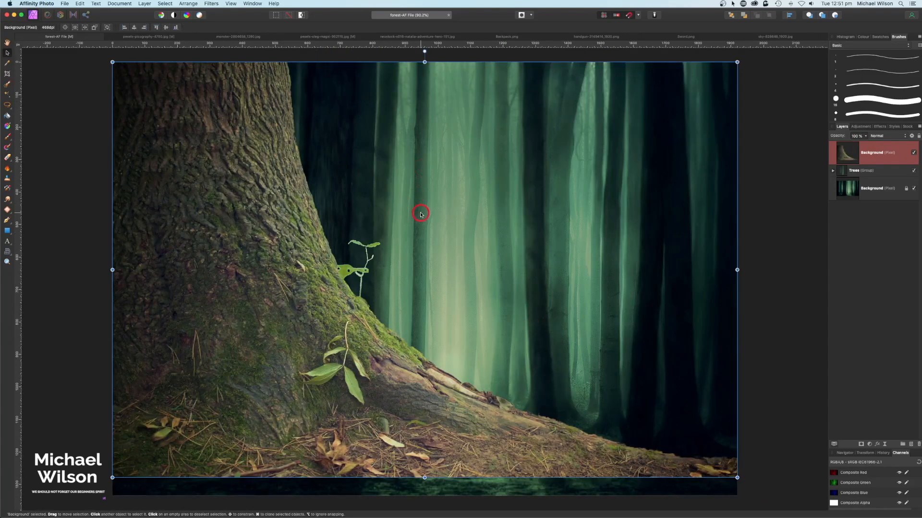
- Stretch the mossy tree layer to the canvas's lower edge and beyond its left and upper edges
key("super+minus")
key("super+minus")
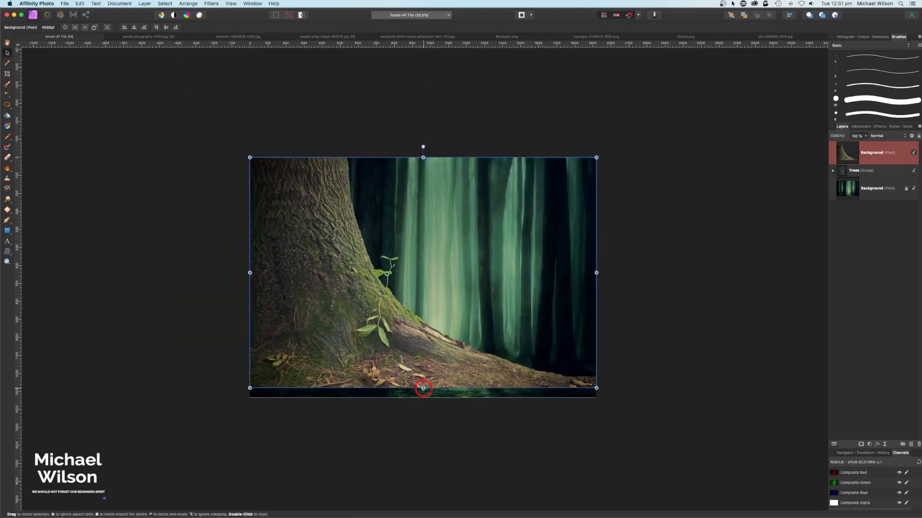
left_click_drag(422, 390, 423, 398)
left_click_drag(250, 278, 164, 278)
left_click_drag(380, 157, 380, 93)
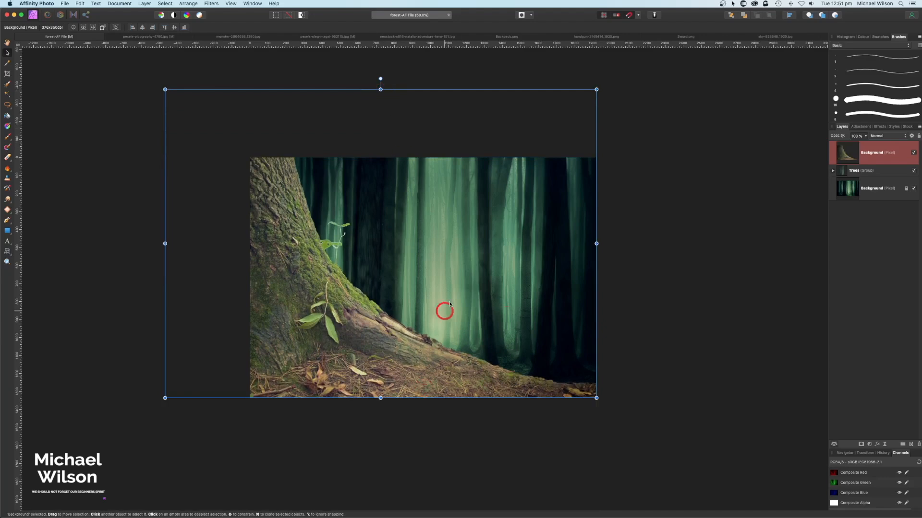
- Shift the mossy tree down and to the left, widen it back towards the canvas's right edge, and deselect it
left_click_drag(461, 284, 462, 294)
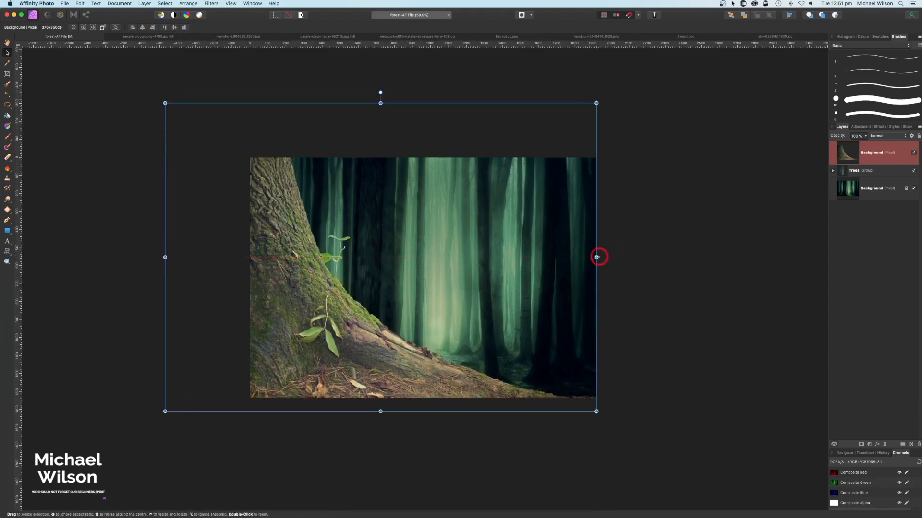
left_click_drag(406, 296, 380, 302)
left_click_drag(570, 263, 596, 263)
left_click_drag(528, 288, 524, 284)
left_click(757, 317)
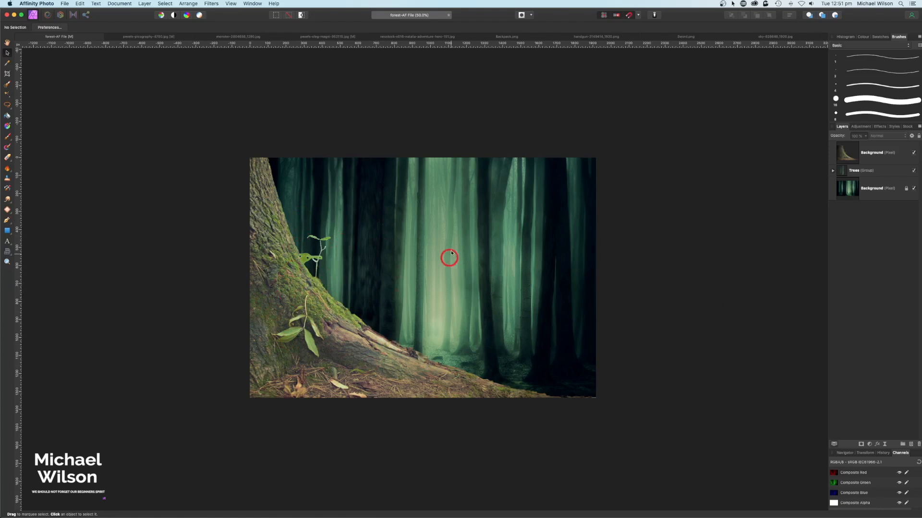
- Load a pixel selection from the mossy tree layer and add a new pixel layer above it
left_click(883, 156)
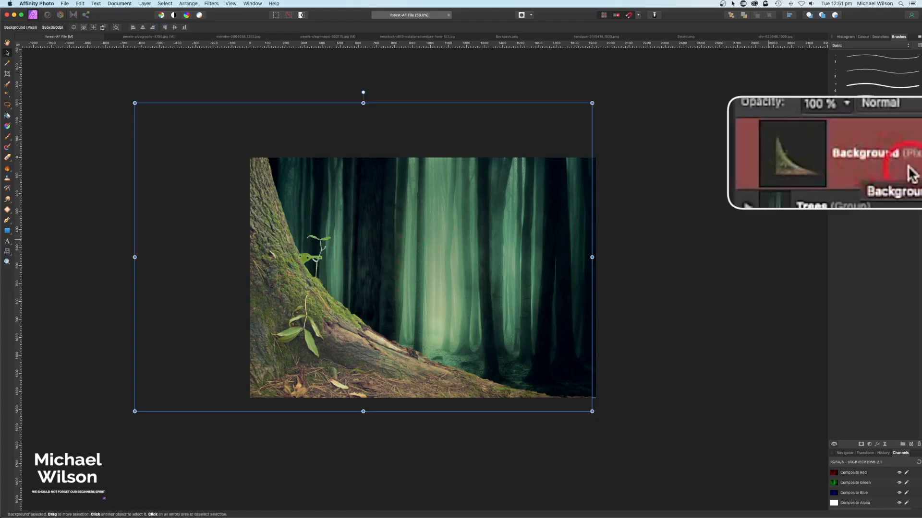
left_click(166, 4)
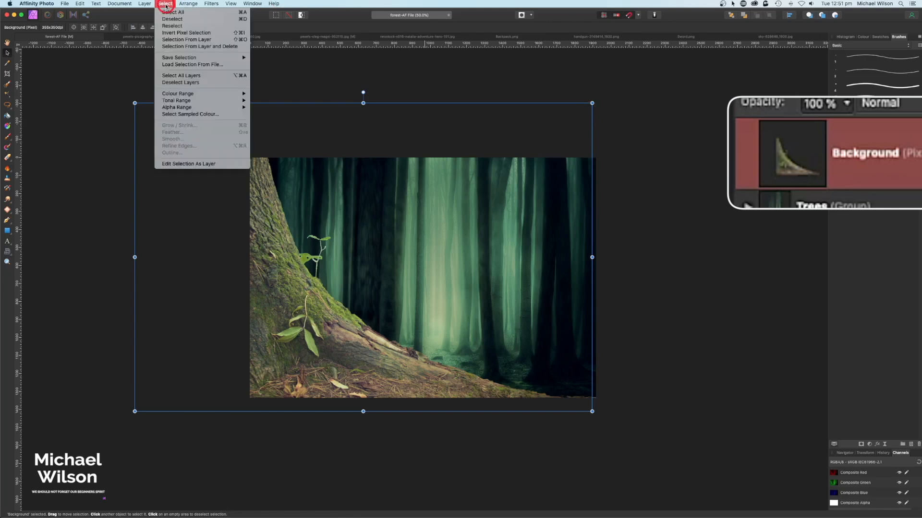
left_click(187, 39)
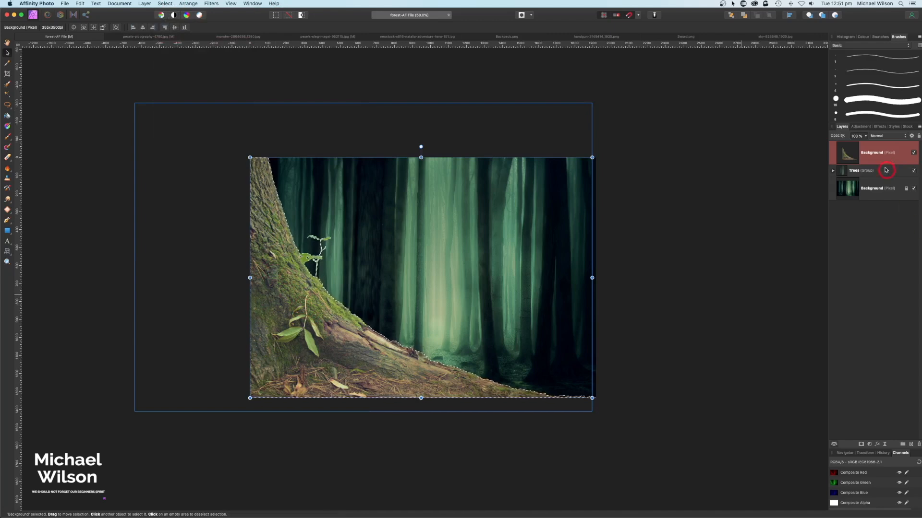
left_click(911, 444)
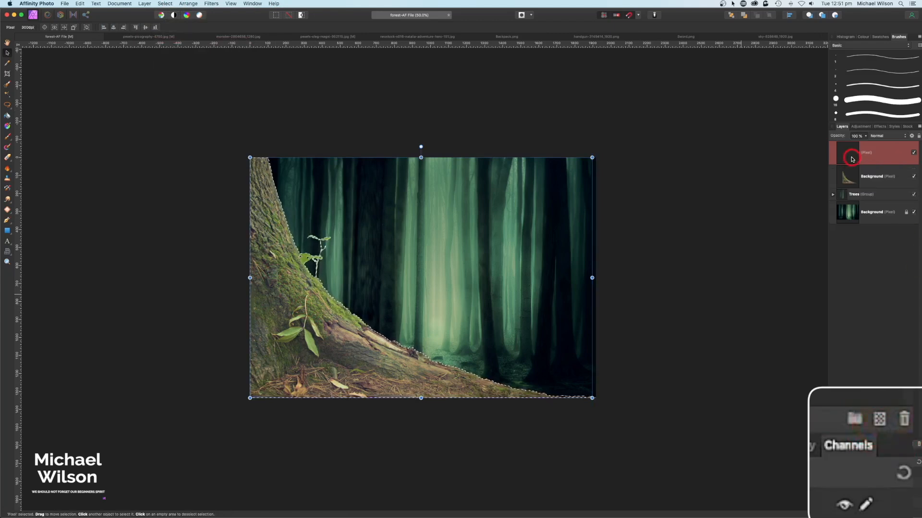
- Set up a soft 32 px paint brush with 100% flow and sample a dark green from the forest as its colour
scroll(886, 95, "down", 5)
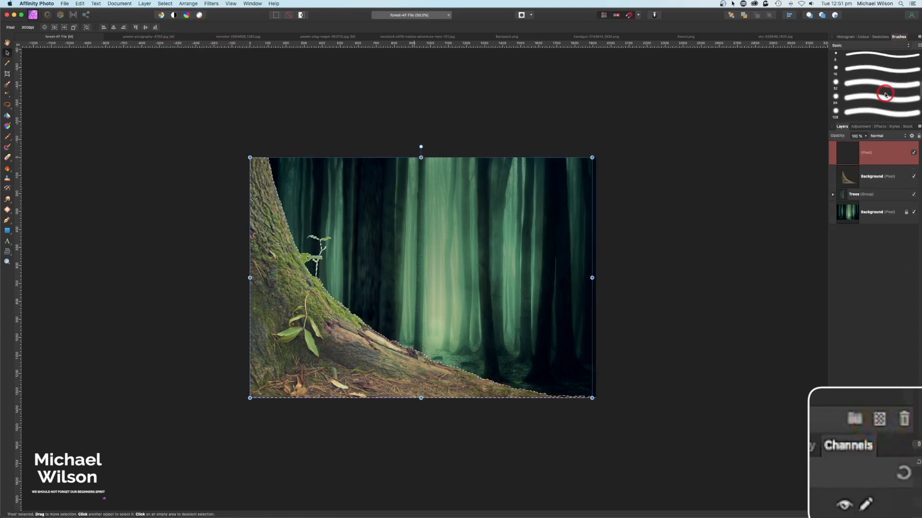
left_click(883, 96)
left_click(864, 38)
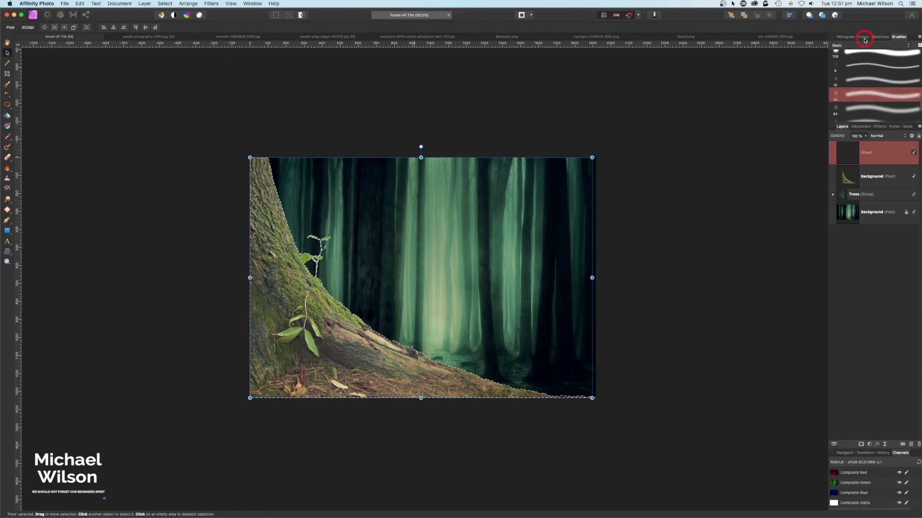
key("b")
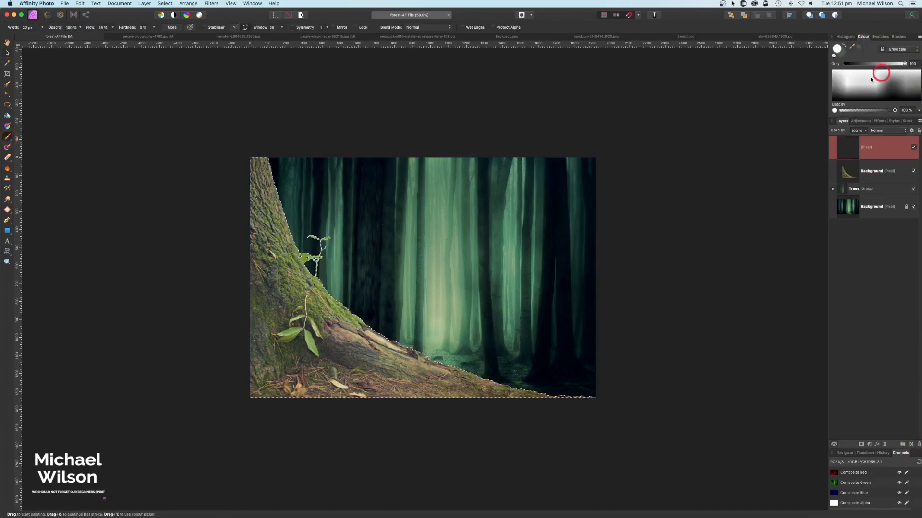
left_click_drag(25, 20, 134, 23)
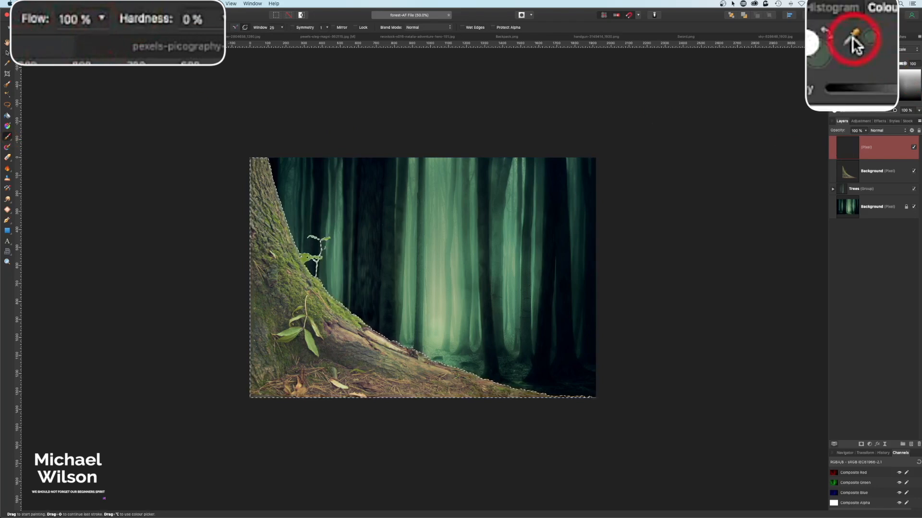
left_click_drag(863, 42, 387, 242)
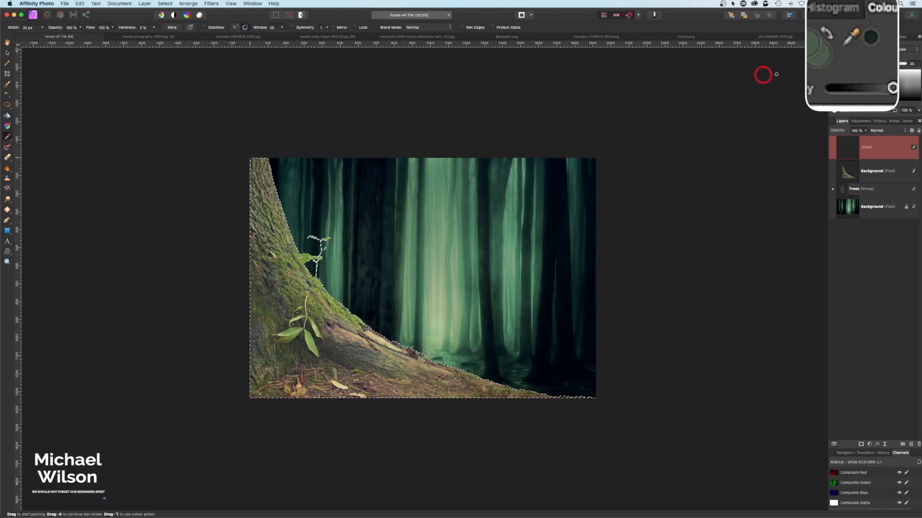
- Apply the sampled dark green as the brush colour and set the new pixel layer's blend mode to Overlay
left_click(871, 34)
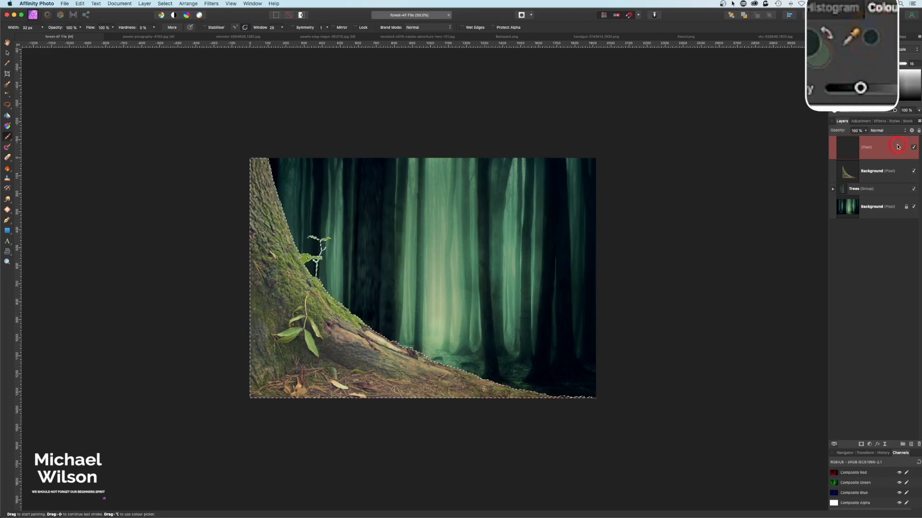
left_click(878, 131)
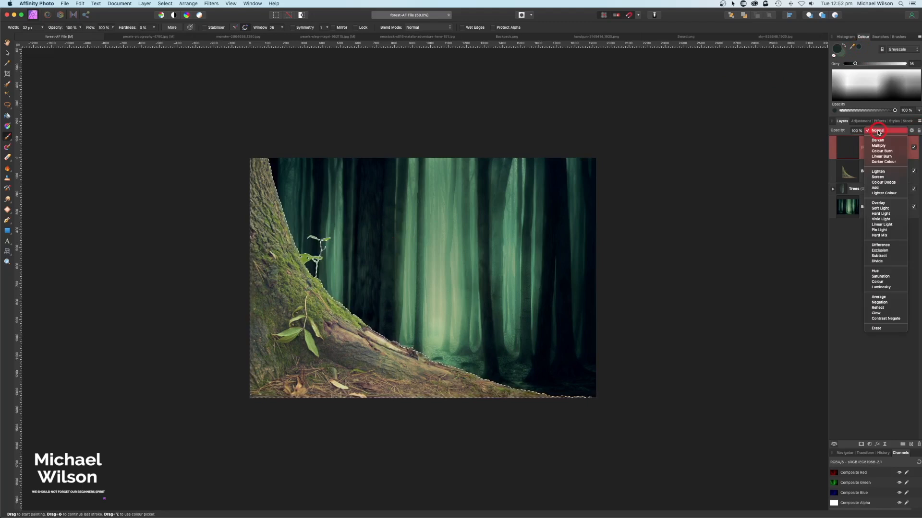
left_click(878, 203)
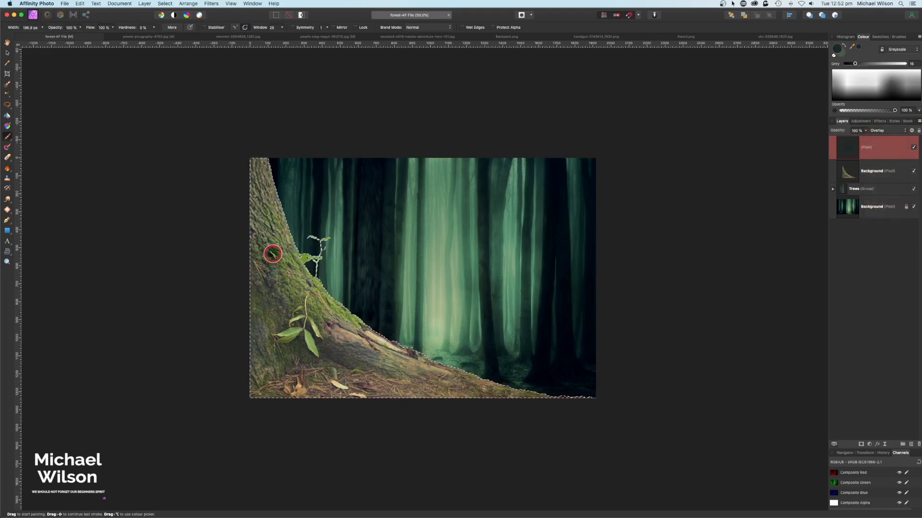
- Paint dark green shading over the whole mossy tree with a large soft brush and clear the selection
mouse_move(273, 254)
left_mouse_down()
mouse_move(279, 180)
mouse_move(270, 324)
mouse_move(443, 408)
mouse_move(329, 338)
left_mouse_up()
left_click_drag(404, 374, 352, 368)
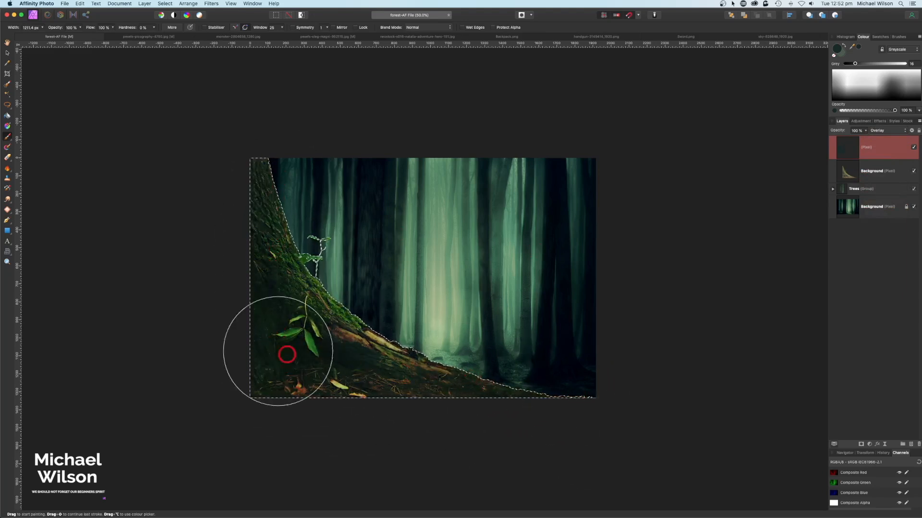
left_click_drag(263, 196, 313, 361)
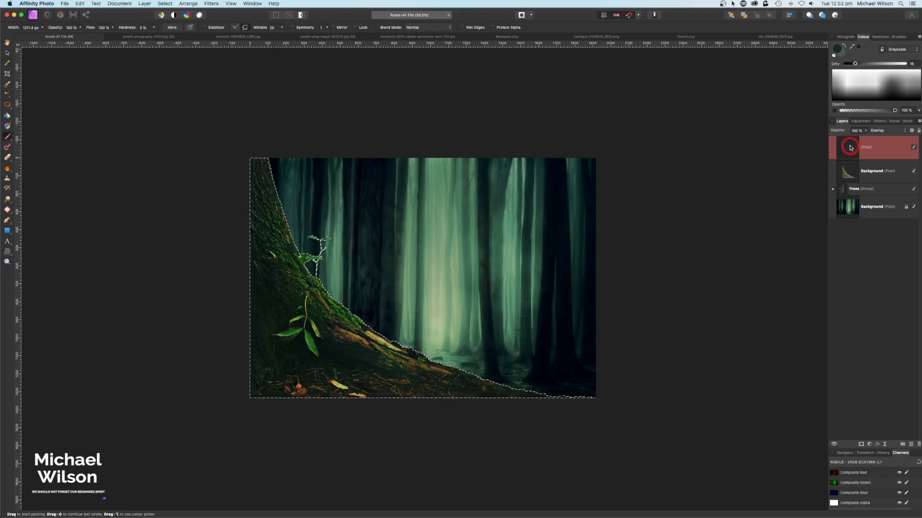
key("super+d")
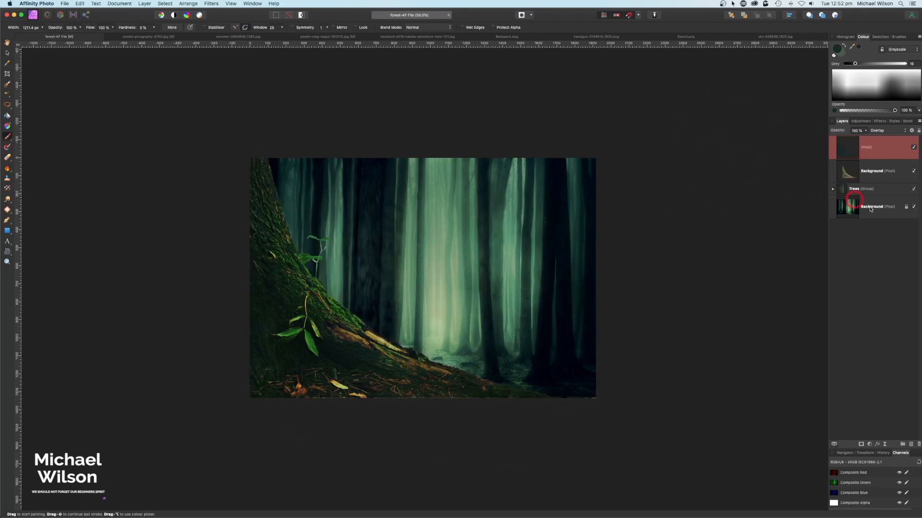
- Add an Exposure adjustment nested inside the mossy tree layer and set its exposure to about -1.08
left_click(844, 168)
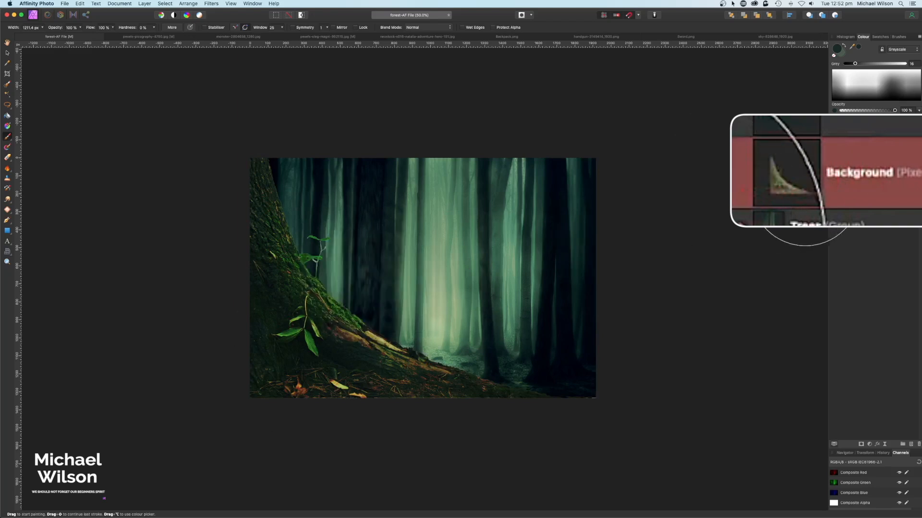
left_click(839, 493)
left_click(874, 447)
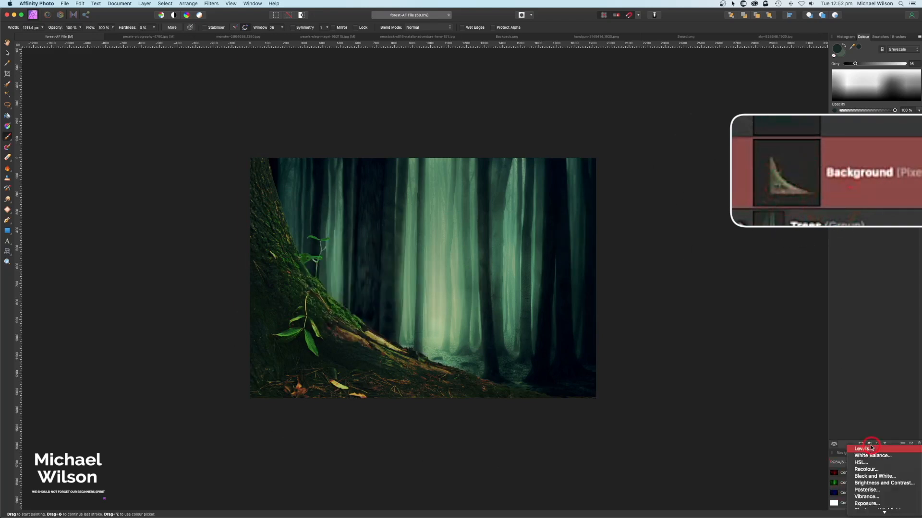
left_click(869, 504)
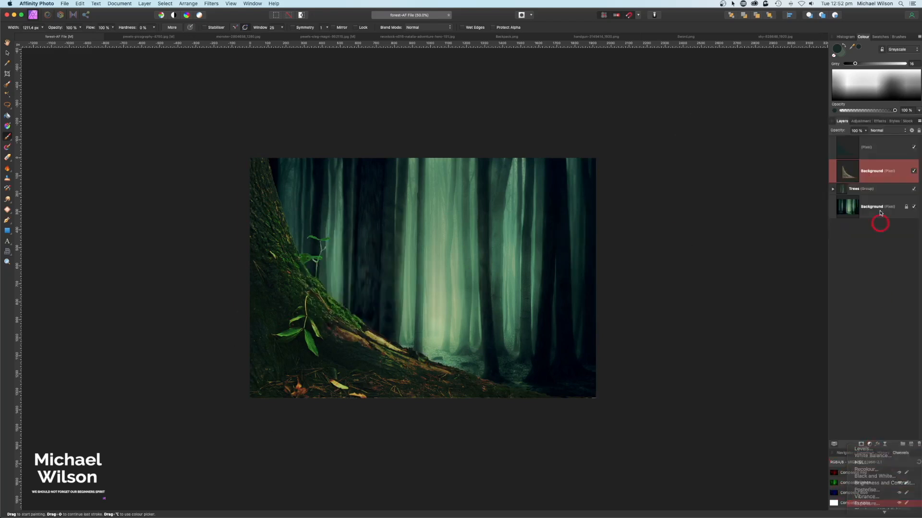
left_click_drag(884, 174, 861, 197)
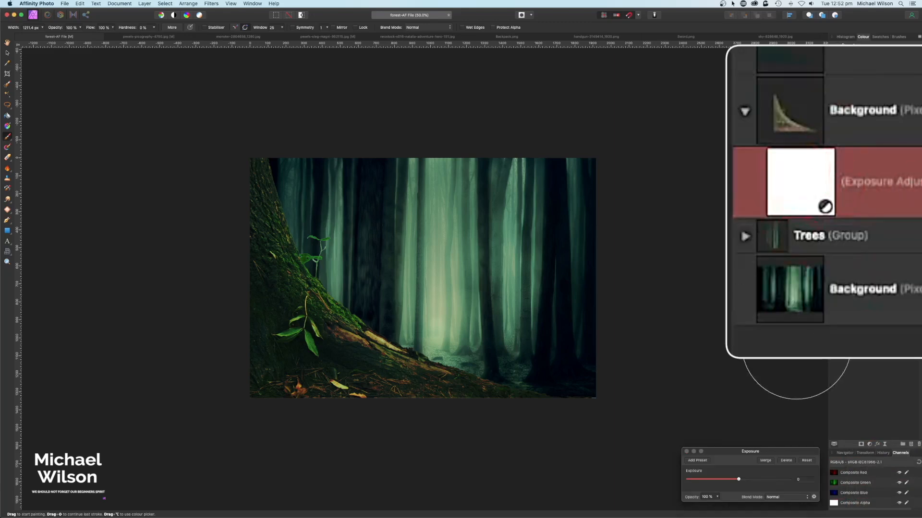
left_click_drag(795, 452, 726, 223)
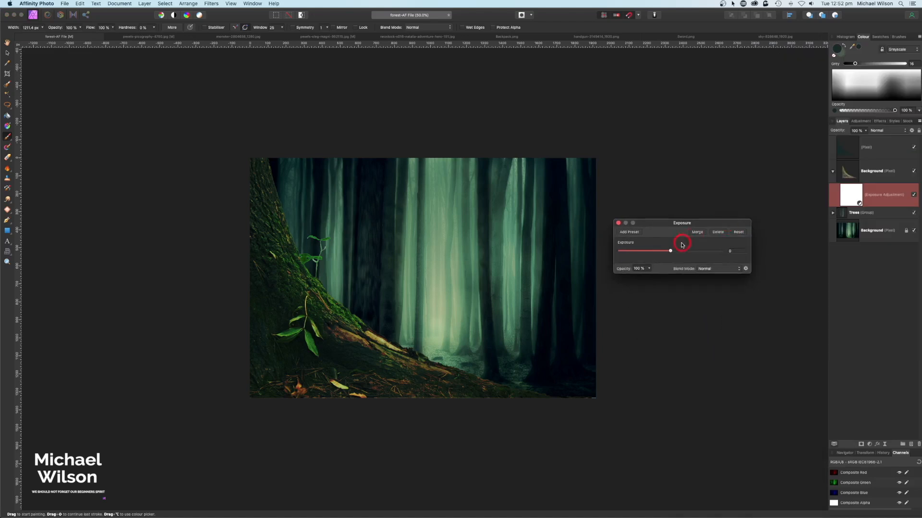
left_click_drag(671, 252, 665, 251)
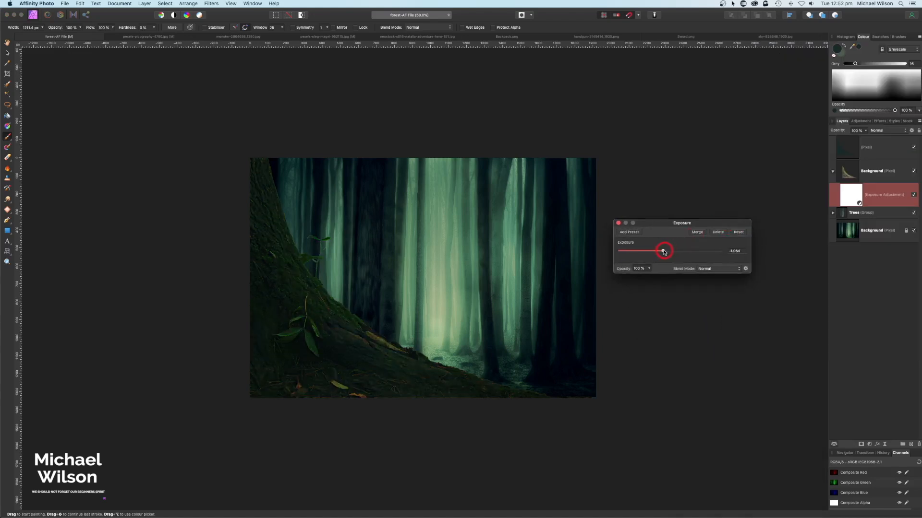
left_click(618, 223)
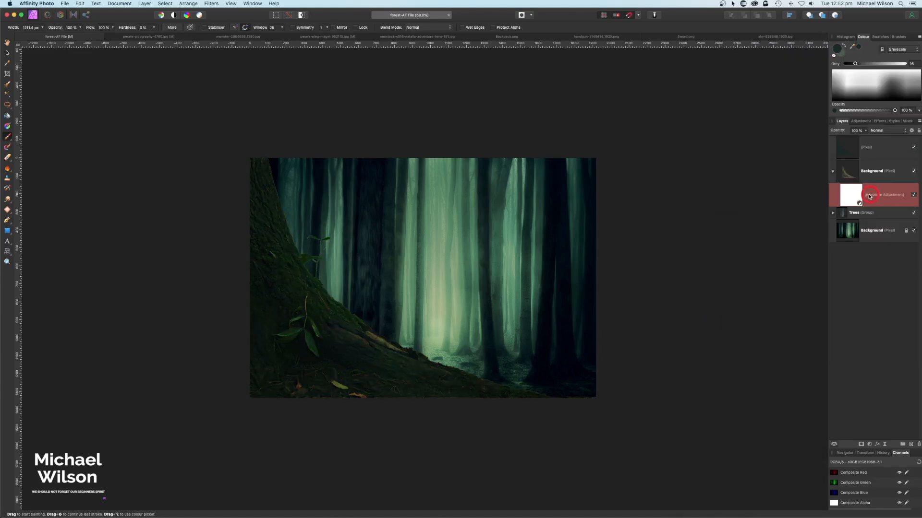
- Paint black at 18% flow on the Exposure adjustment's mask along the tree's forest-facing edge to bring back its brightness
left_click(833, 57)
left_click_drag(38, 24, 12, 21)
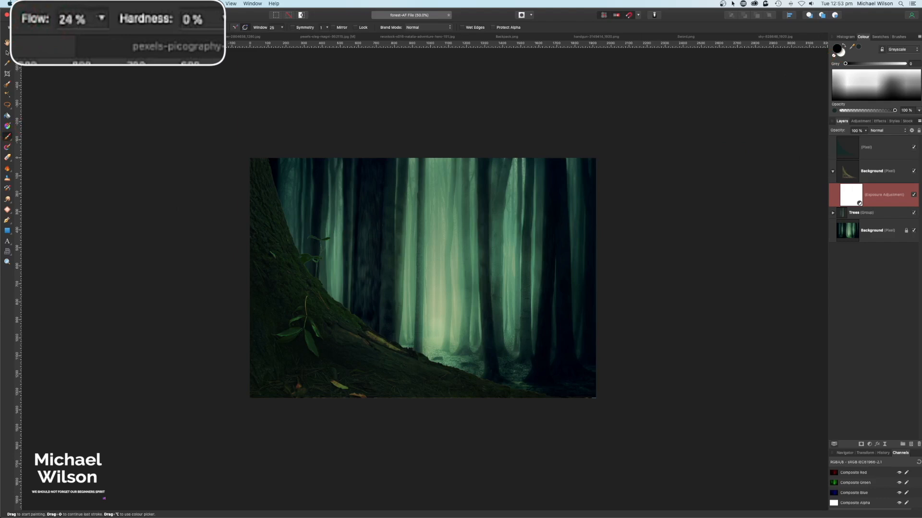
left_click_drag(76, 27, 75, 27)
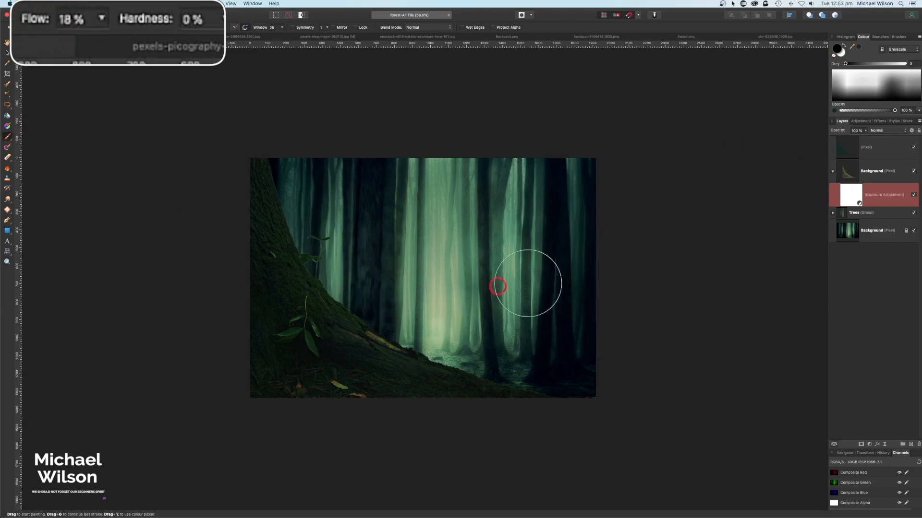
mouse_move(267, 190)
left_mouse_down()
mouse_move(293, 247)
mouse_move(385, 349)
mouse_move(496, 385)
mouse_move(339, 335)
mouse_move(269, 182)
mouse_move(294, 253)
mouse_move(403, 340)
mouse_move(533, 335)
left_mouse_up()
left_click(847, 198)
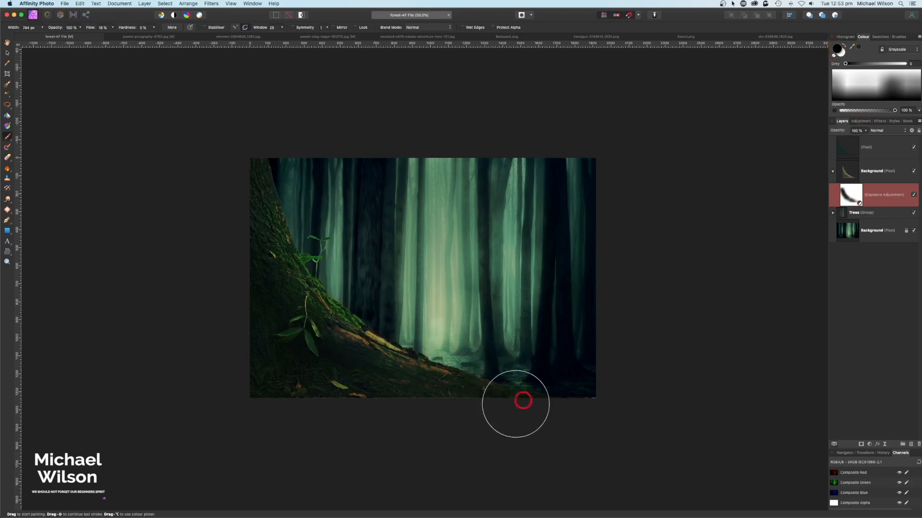
left_click(833, 171)
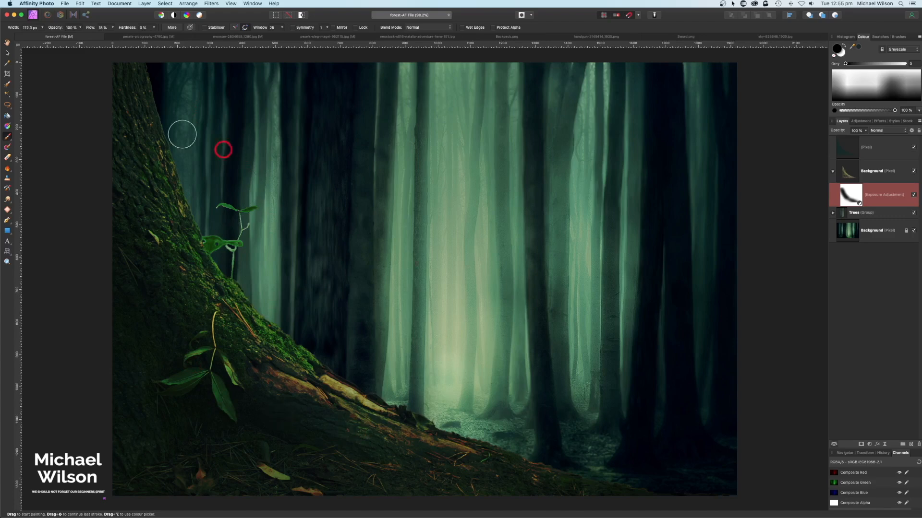
- Select the blue monster in the monster image and refine the selection around its hair, with the output kept as a selection
left_click(226, 39)
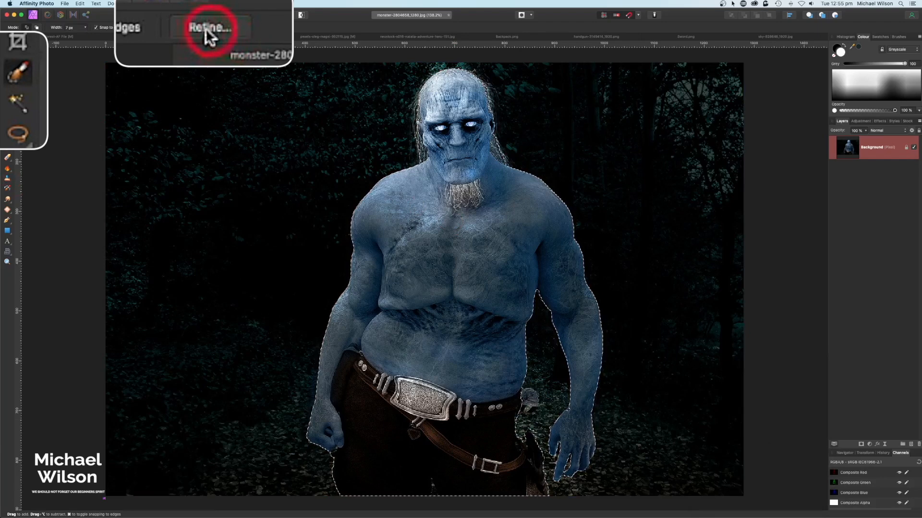
left_click(152, 27)
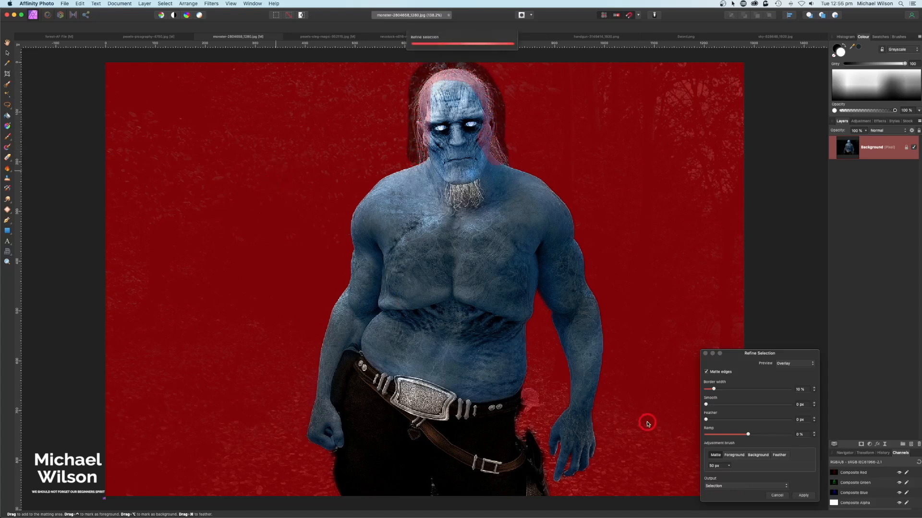
left_click(804, 495)
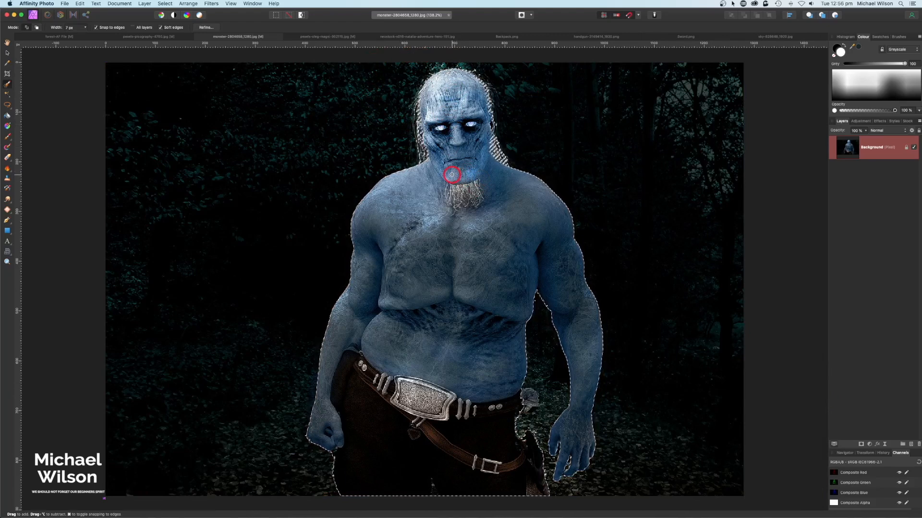
- Copy the selected monster to its own layer, hide the original background layer and clear the selection
key("super+j")
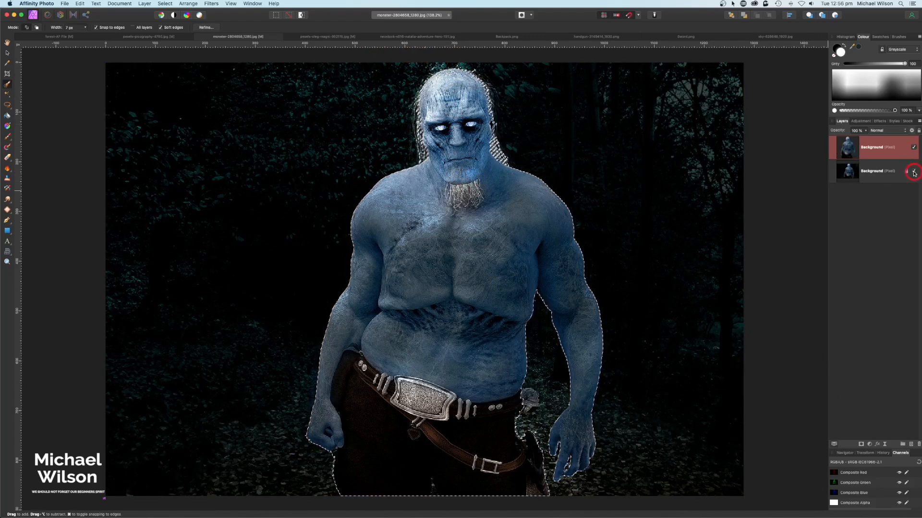
left_click(913, 172)
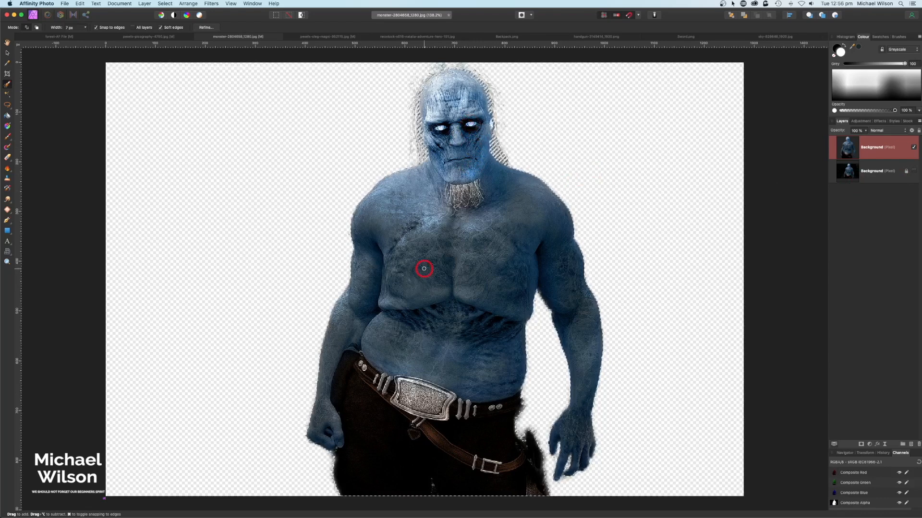
key("super+d")
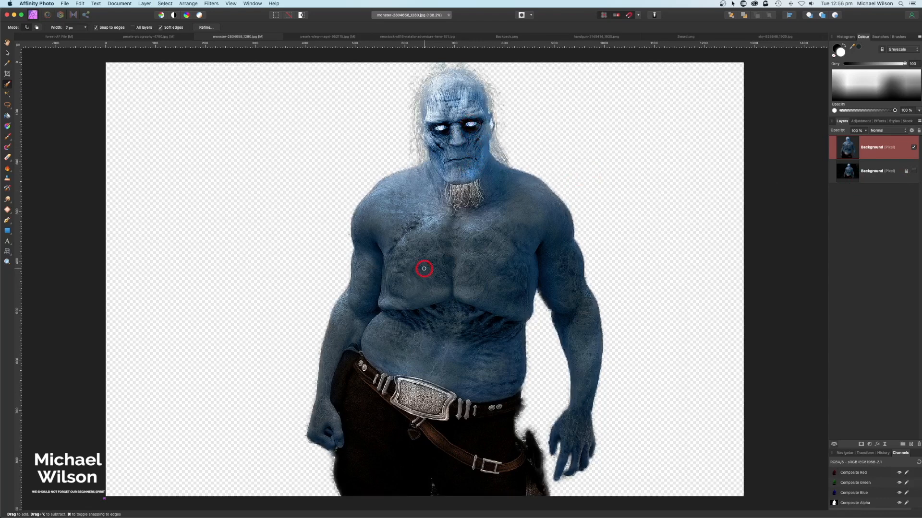
- Shrink the monster cutout to less than half its size and place it in the upper middle of the canvas
left_click(7, 37)
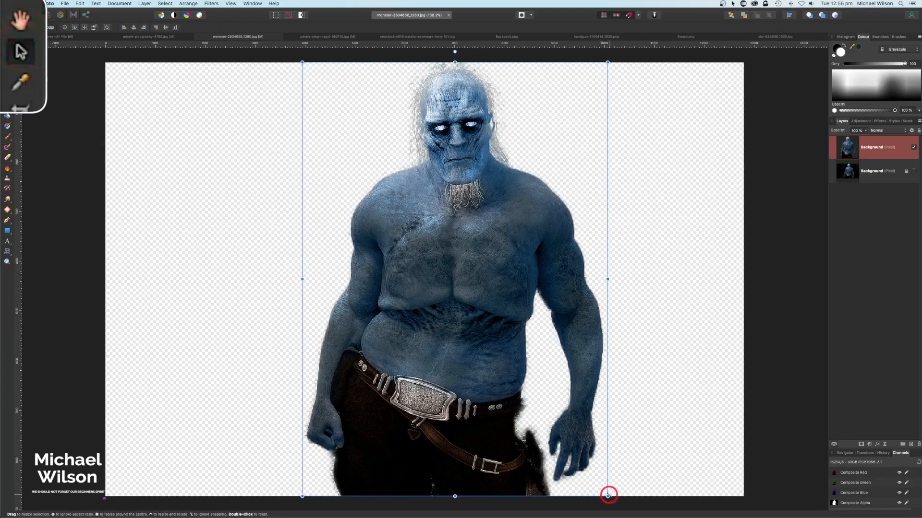
left_click_drag(606, 496, 437, 254)
left_click_drag(378, 178, 418, 200)
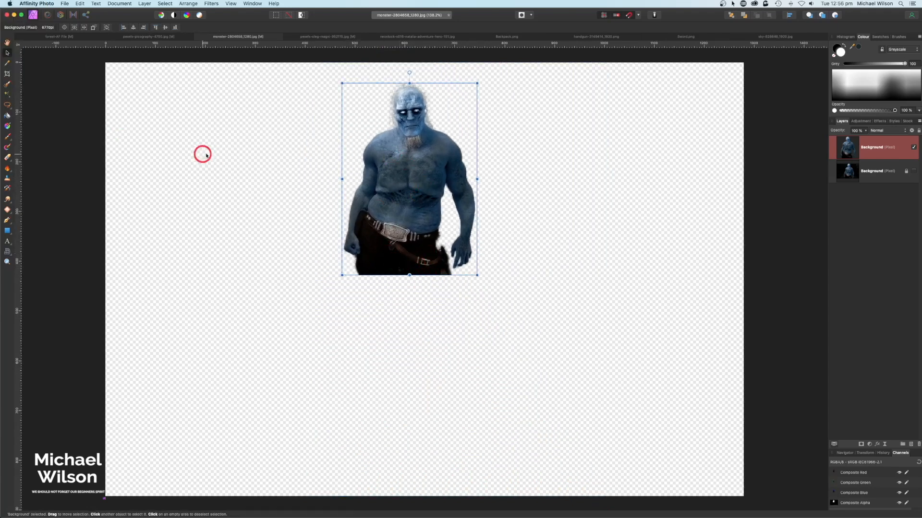
- Copy the selected trousers and shoes from the walking man photo and paste them into the monster image between its two layers
left_click(313, 38)
key("w")
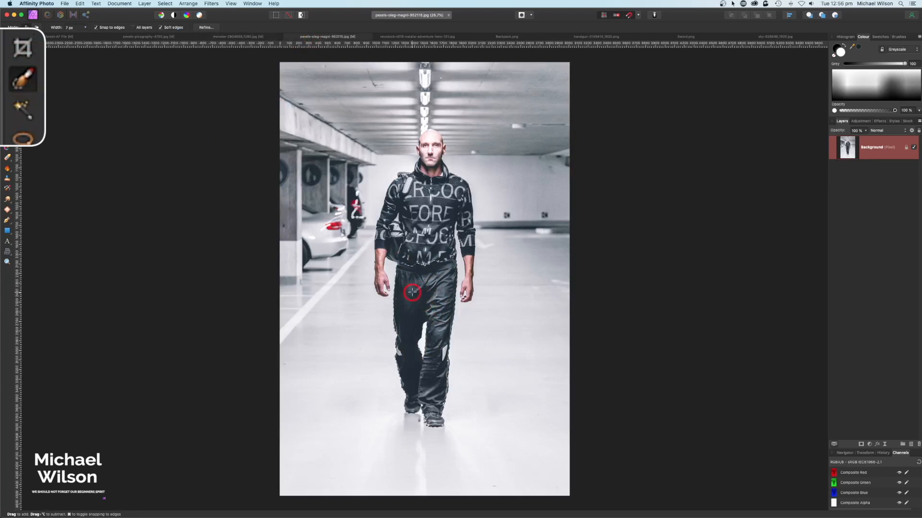
left_click(237, 36)
key("v")
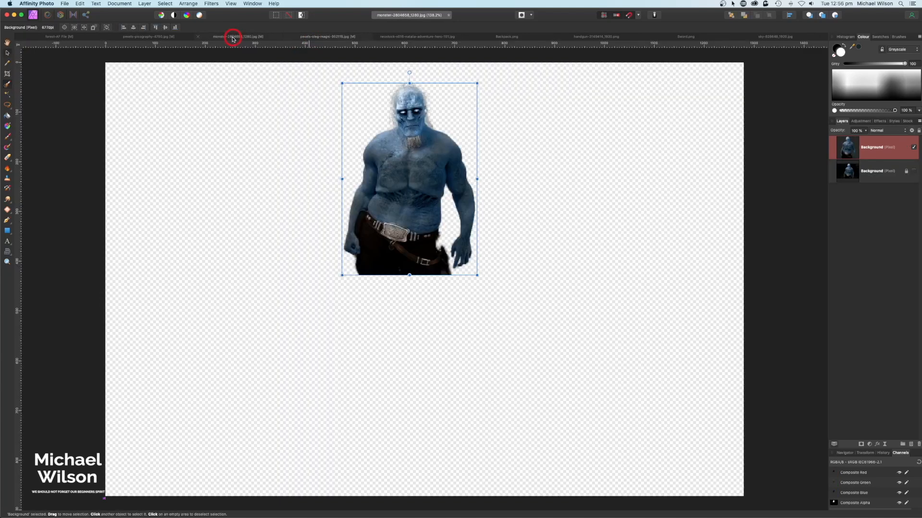
left_click(874, 176)
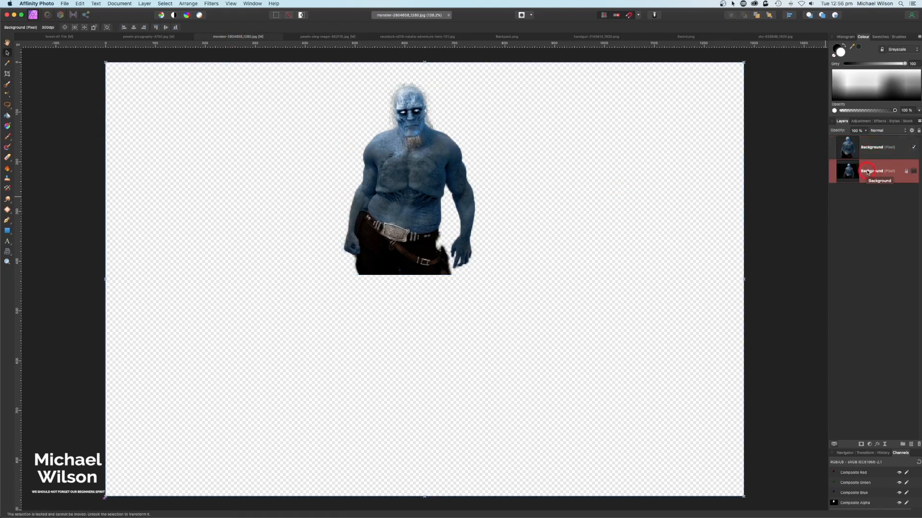
key("super+v")
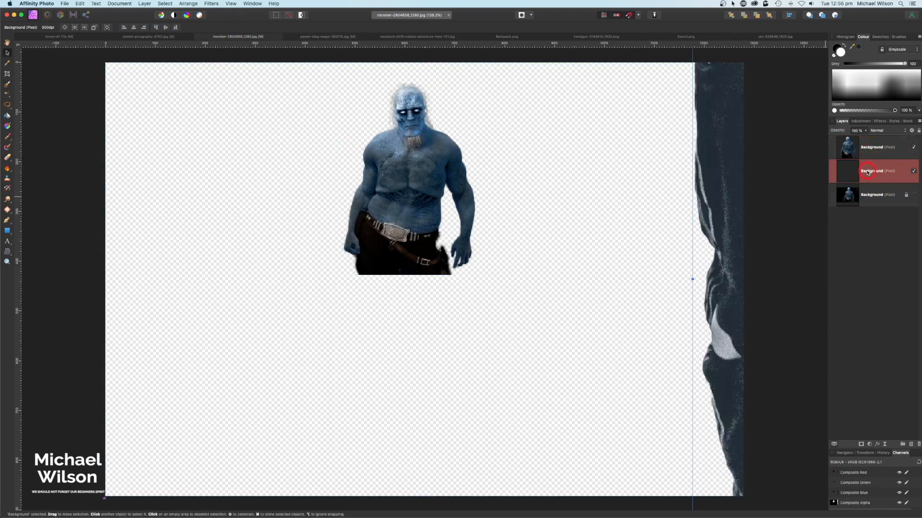
- Scale the pasted trousers layer down to roughly the monster's height so that it fits fully within the canvas
left_click(8, 53)
left_click_drag(707, 161, 743, 163)
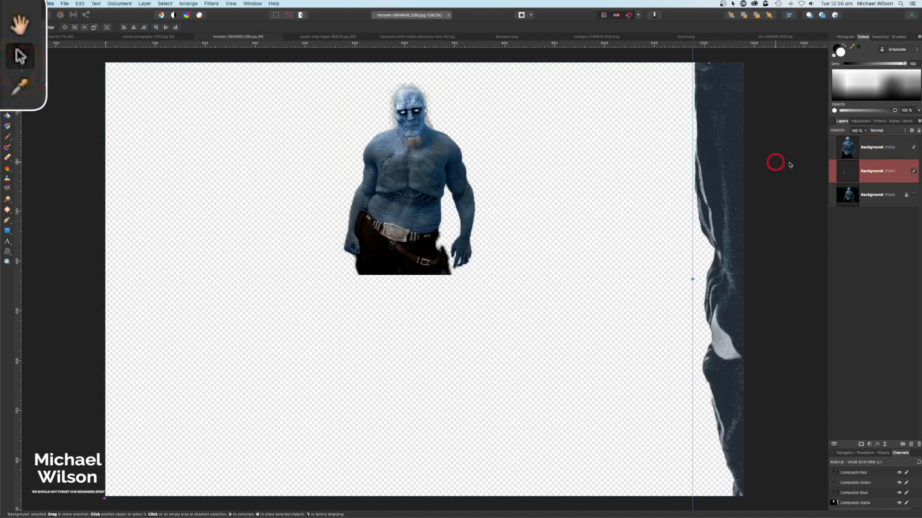
key("super+minus")
left_click_drag(506, 493, 315, 302)
key("super+0")
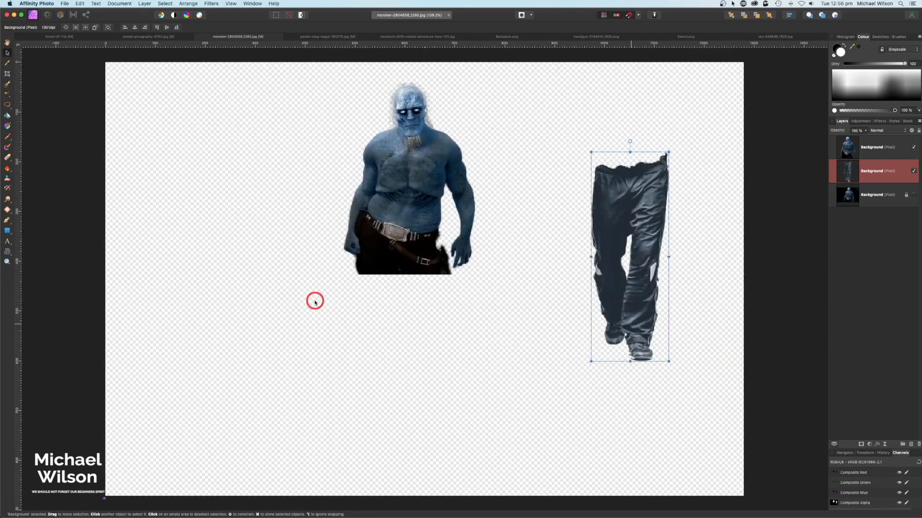
- Place the trousers beneath the monster's torso, widen them slightly and nudge them up to line up with the waist
left_click_drag(651, 167, 410, 264)
left_click_drag(432, 334, 441, 331)
left_click_drag(435, 427, 437, 412)
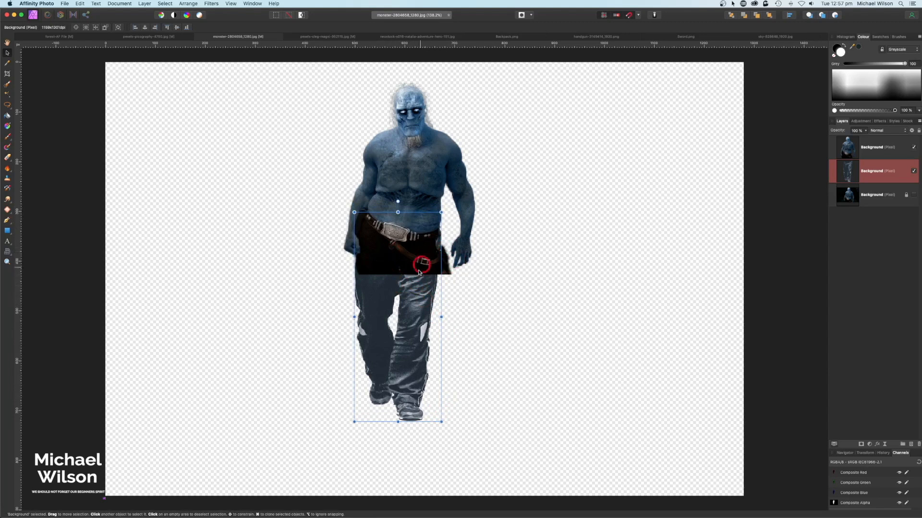
left_click_drag(416, 295, 416, 289)
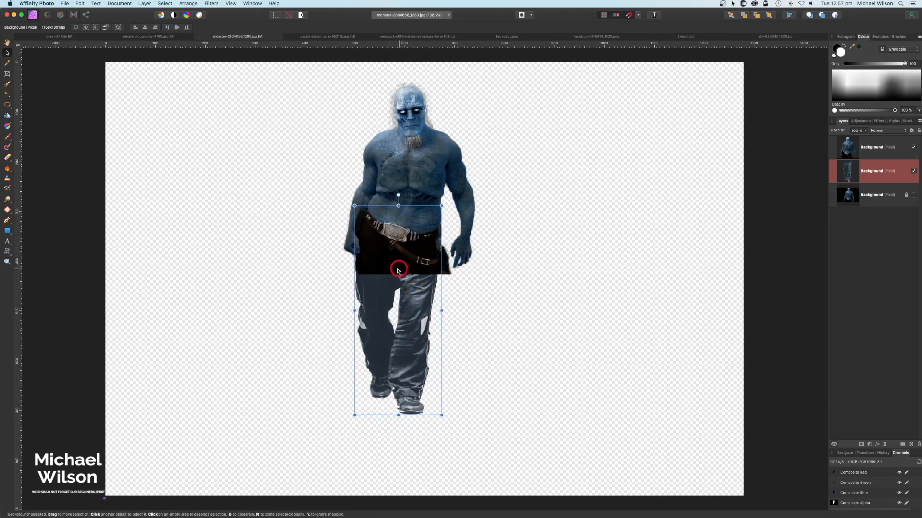
- Add a mask to the monster torso layer
left_click(841, 151)
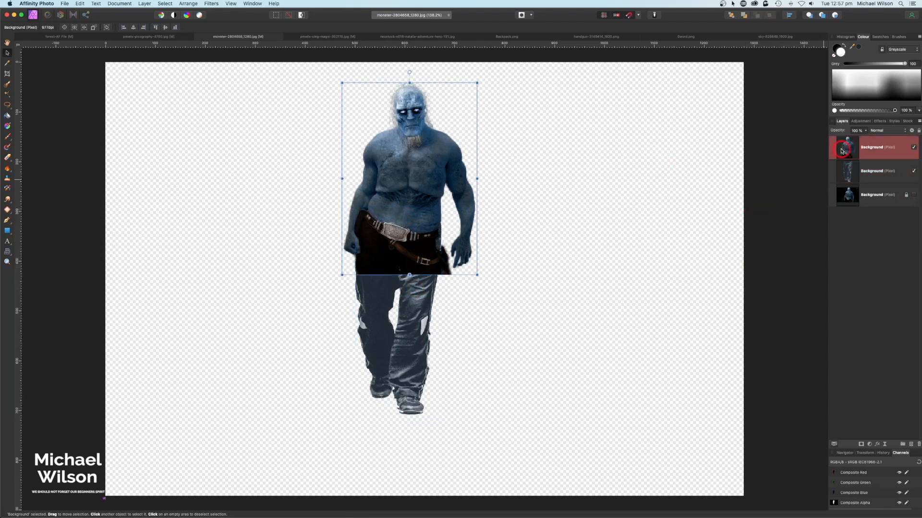
left_click(861, 444)
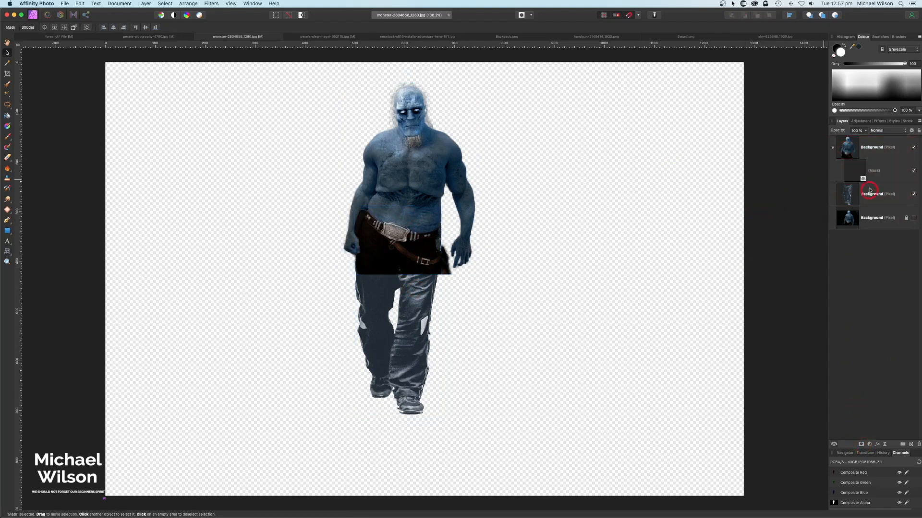
- Set up a soft black 64 px Basic paint brush with 25% flow for painting on the torso mask
left_click(858, 174)
left_click(7, 136)
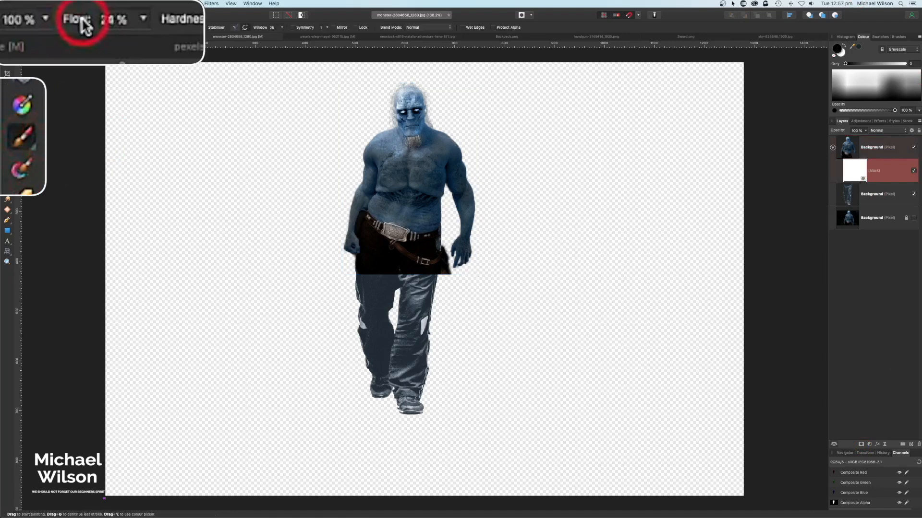
left_click(899, 37)
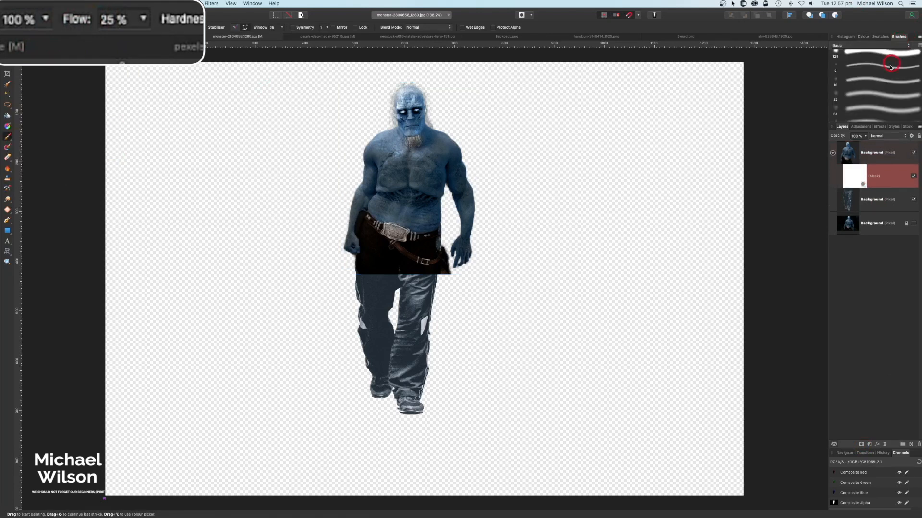
scroll(881, 92, "down", 2)
left_click(876, 83)
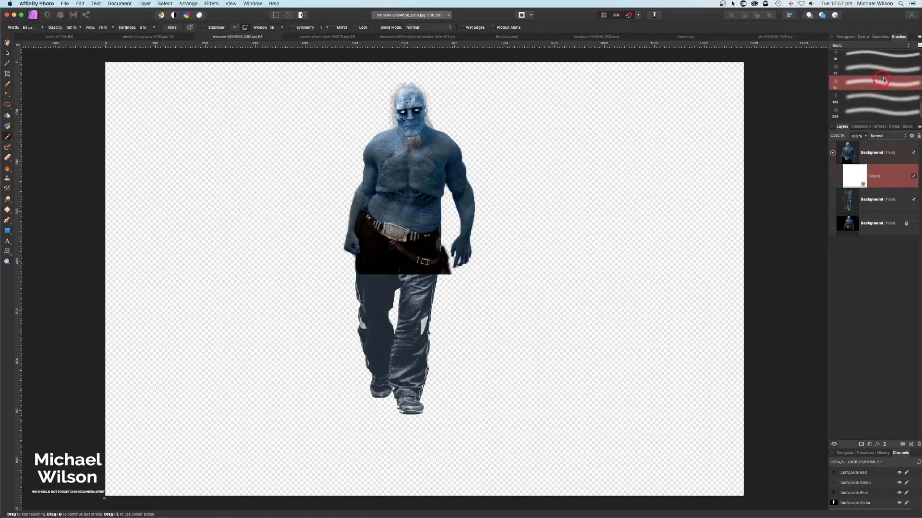
left_click(863, 37)
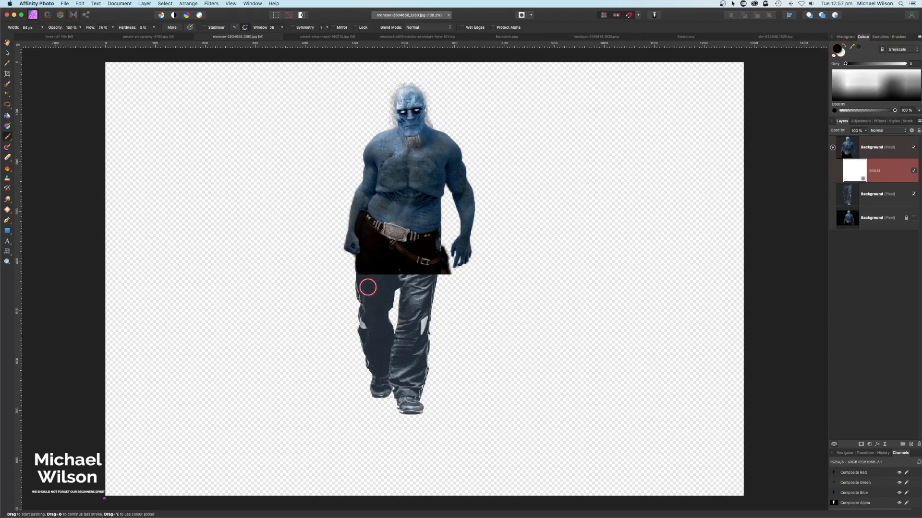
- Paint black on the torso mask to hide the monster's original dark trousers below the belt and blend in the walking man's trousers
key("super+2")
mouse_move(359, 278)
left_mouse_down()
mouse_move(331, 272)
mouse_move(433, 270)
left_mouse_up()
mouse_move(380, 256)
left_mouse_down()
mouse_move(346, 219)
mouse_move(350, 247)
mouse_move(342, 255)
mouse_move(351, 236)
mouse_move(360, 258)
mouse_move(375, 255)
mouse_move(361, 253)
mouse_move(342, 215)
mouse_move(345, 247)
left_mouse_up()
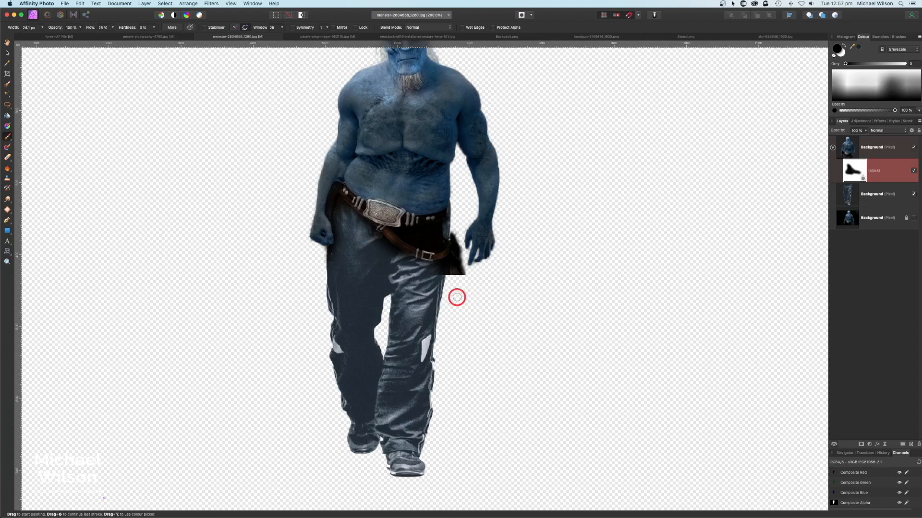
mouse_move(457, 297)
left_mouse_down()
mouse_move(454, 256)
mouse_move(458, 264)
mouse_move(443, 275)
mouse_move(456, 235)
mouse_move(451, 261)
left_mouse_up()
key("super+0")
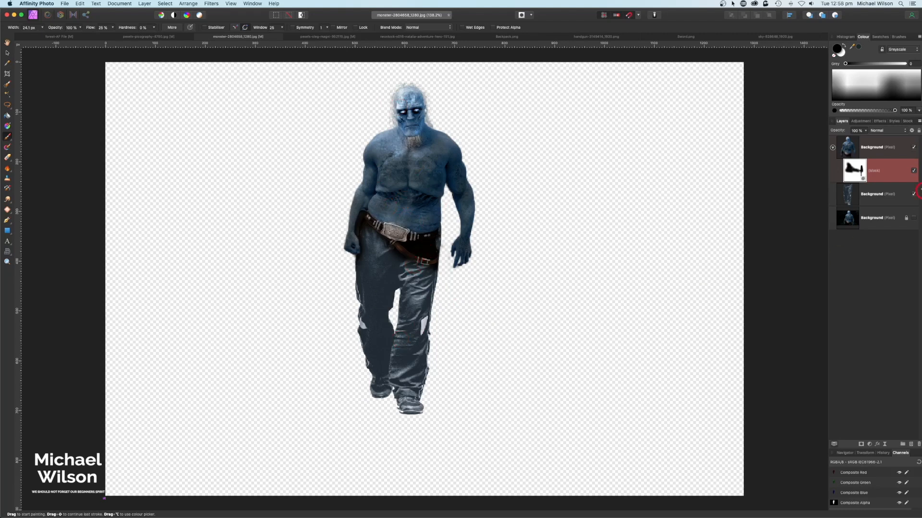
left_click(833, 149)
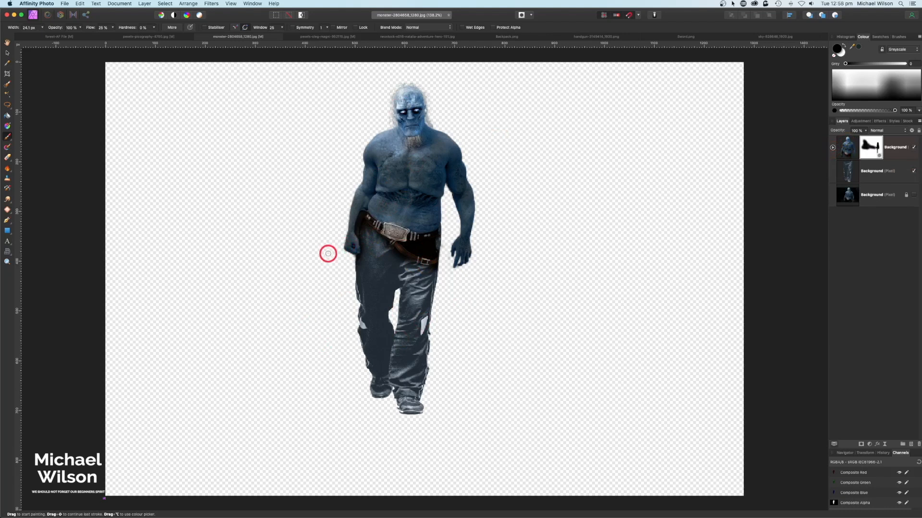
- Copy the sword from Sword.png and paste it into the monster image above the torso layer
left_click(686, 37)
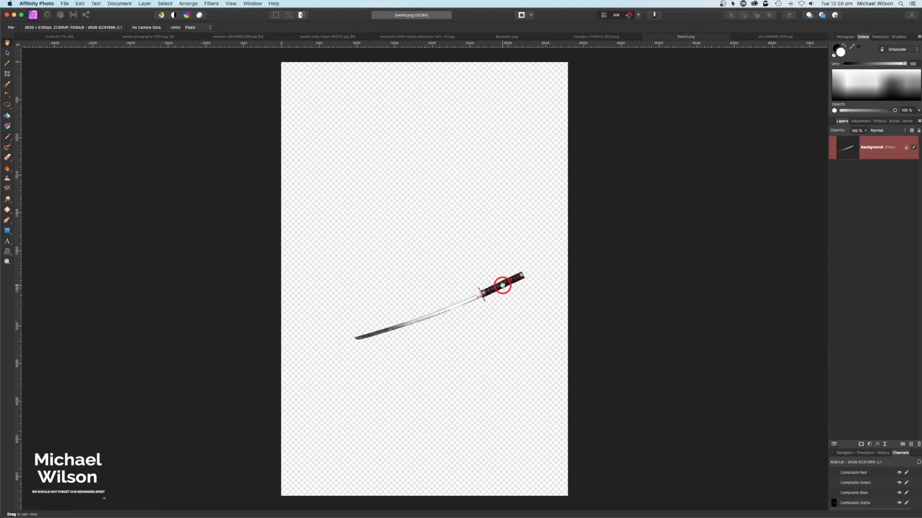
left_click(228, 37)
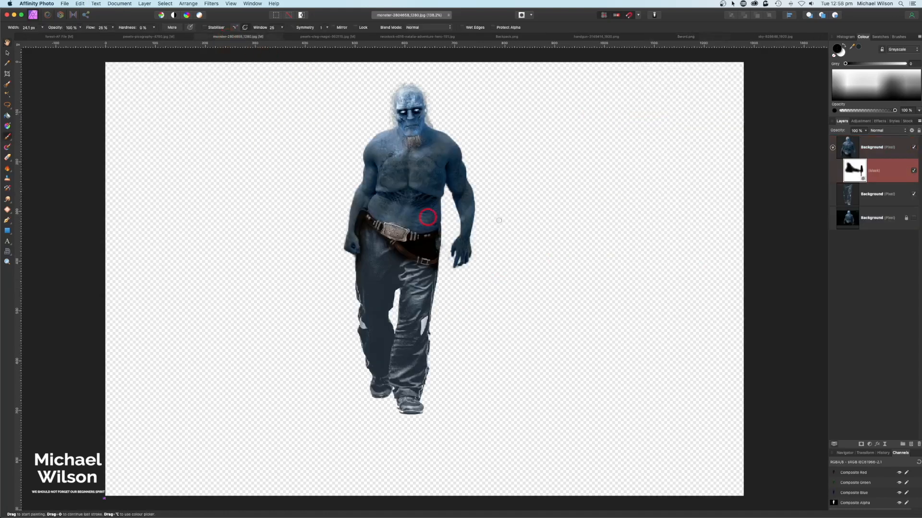
left_click(833, 149)
left_click(852, 148)
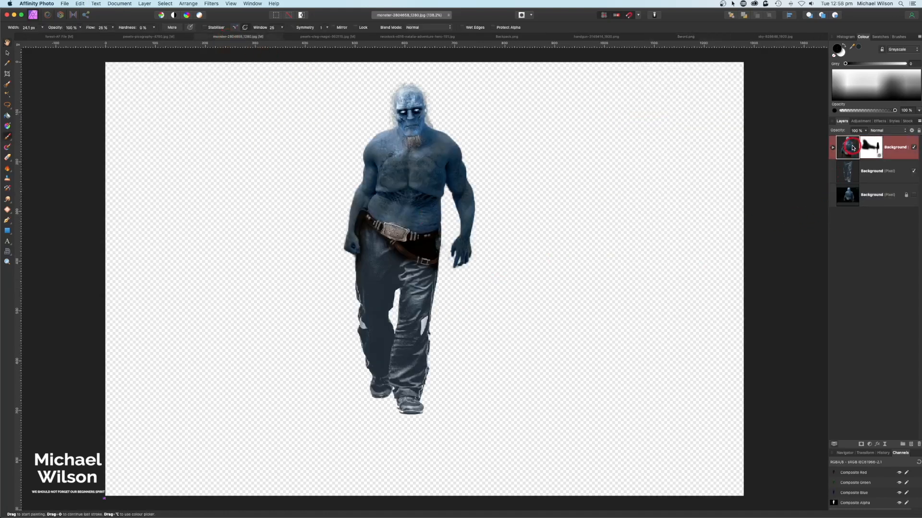
key("super+v")
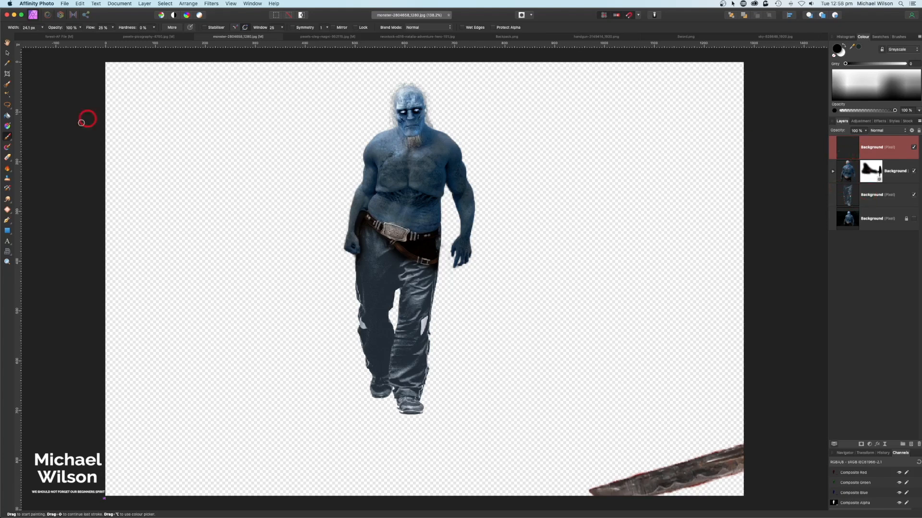
- Scale the sword down to slightly wider than the monster's body and place it across his hips
left_click(7, 53)
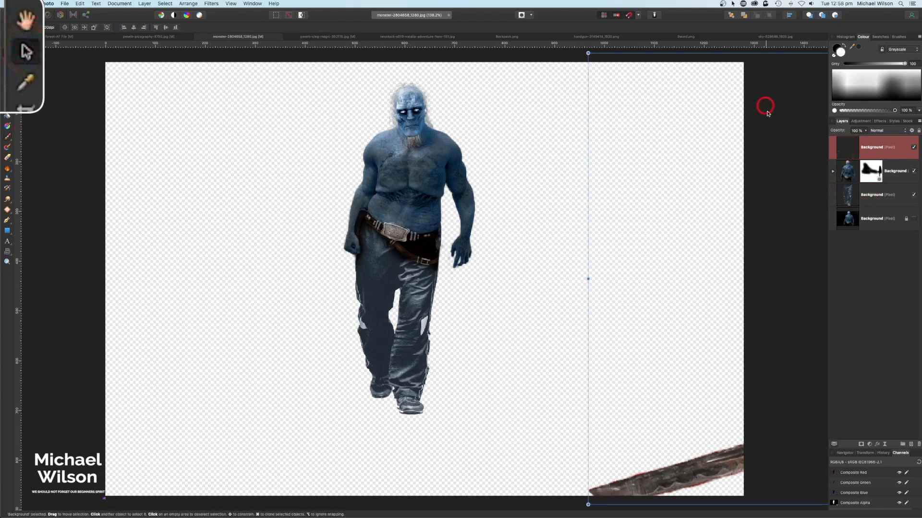
double_click(854, 147)
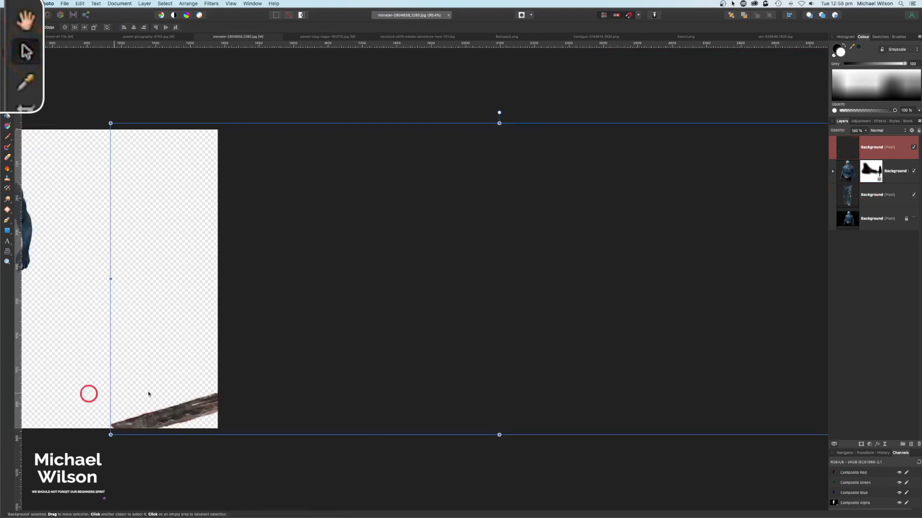
left_click_drag(111, 435, 707, 226)
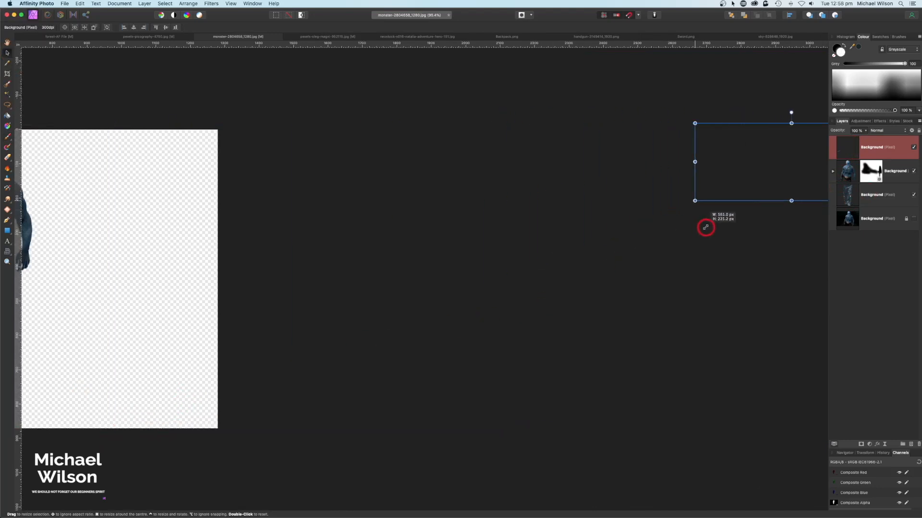
left_click_drag(784, 183, 100, 262)
key("super+0")
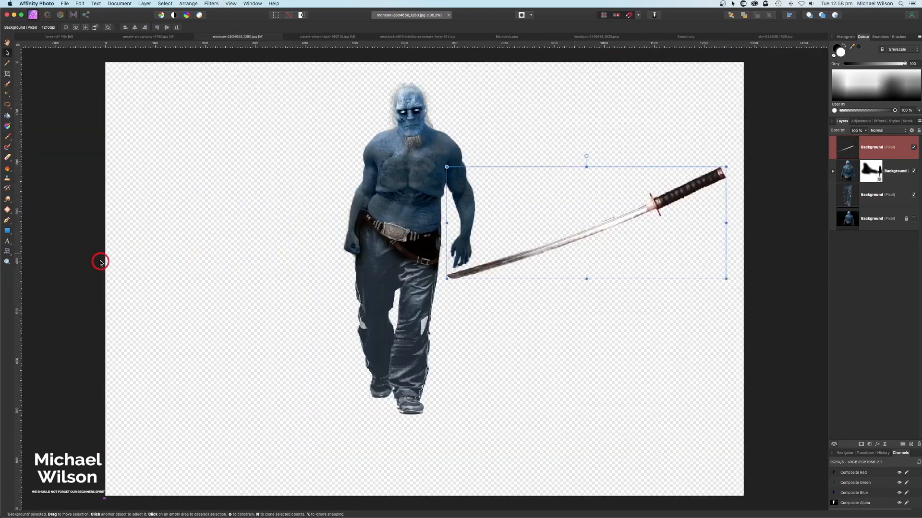
left_click_drag(651, 207, 490, 249)
left_click_drag(566, 211, 492, 237)
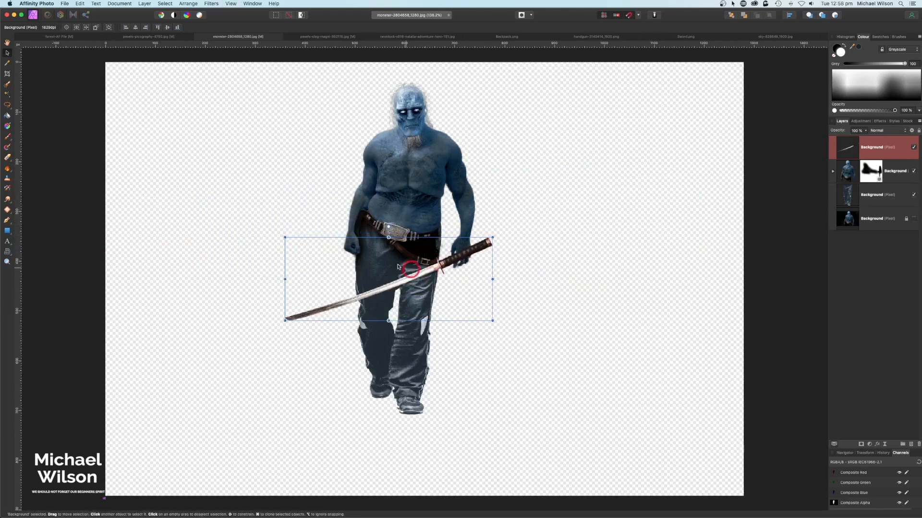
- Flip the sword horizontally, rotate it so the blade rises across the body, and fit its handle over the monster's closed fist
left_click(189, 5)
left_click(193, 148)
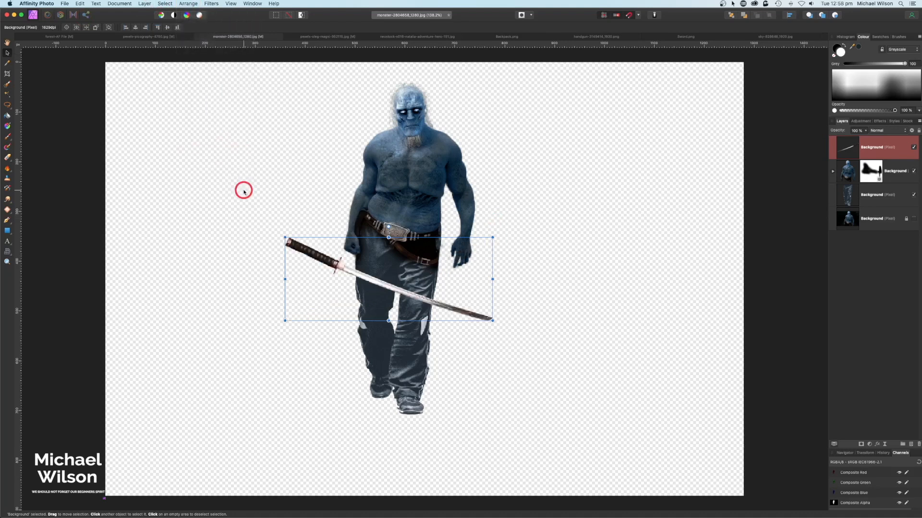
left_click_drag(283, 237, 383, 236)
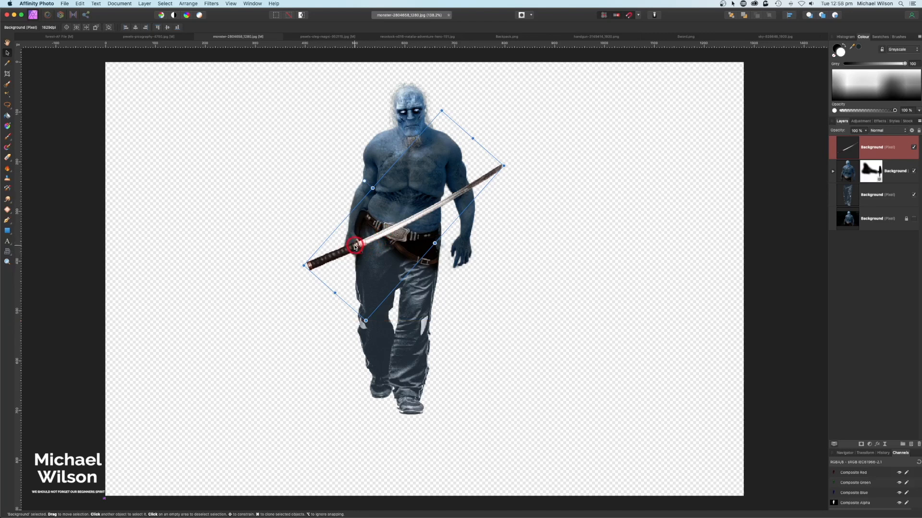
mouse_move(503, 165)
left_mouse_down()
mouse_move(520, 160)
mouse_move(515, 154)
left_mouse_up()
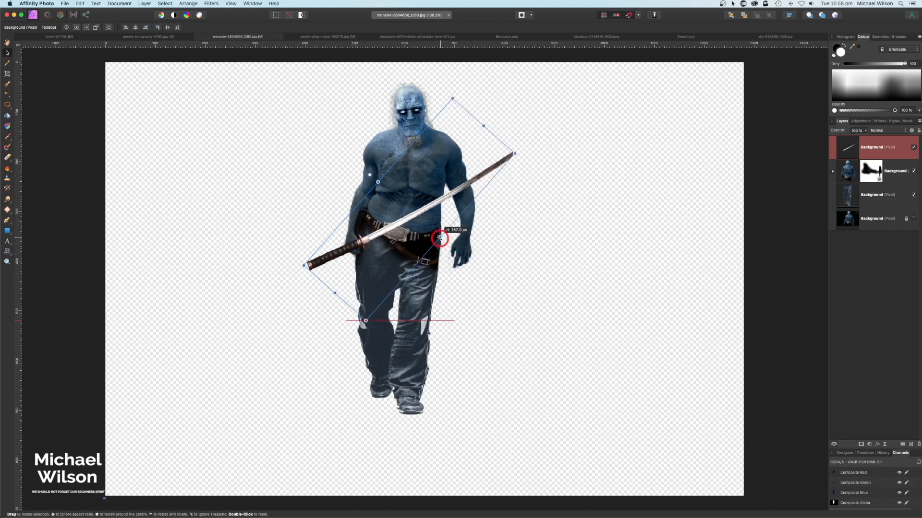
left_click_drag(410, 227, 410, 229)
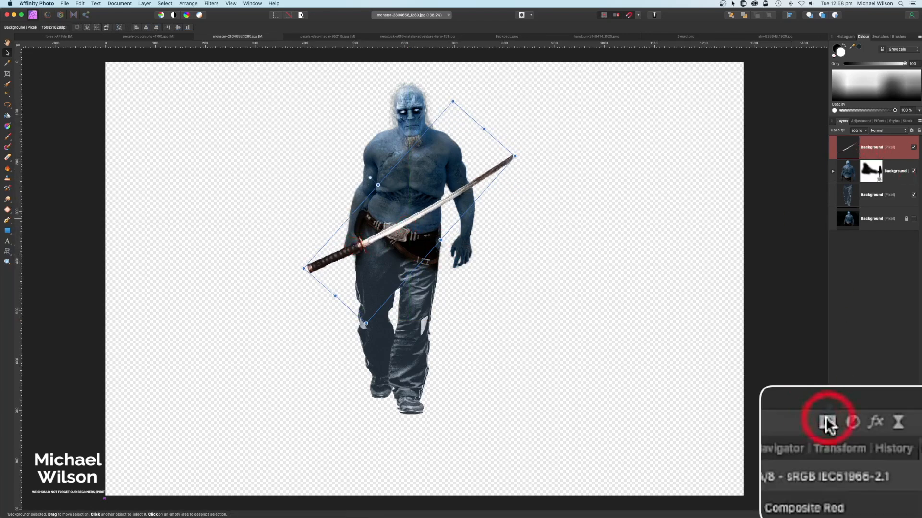
- Add a mask to the sword layer and ready the Paint Brush tool for it
left_click(862, 381)
left_click(859, 172)
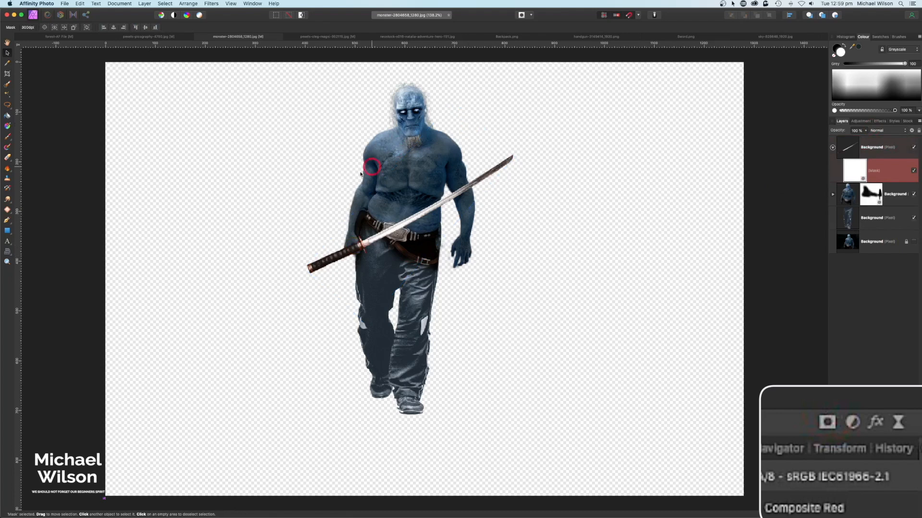
left_click(19, 144)
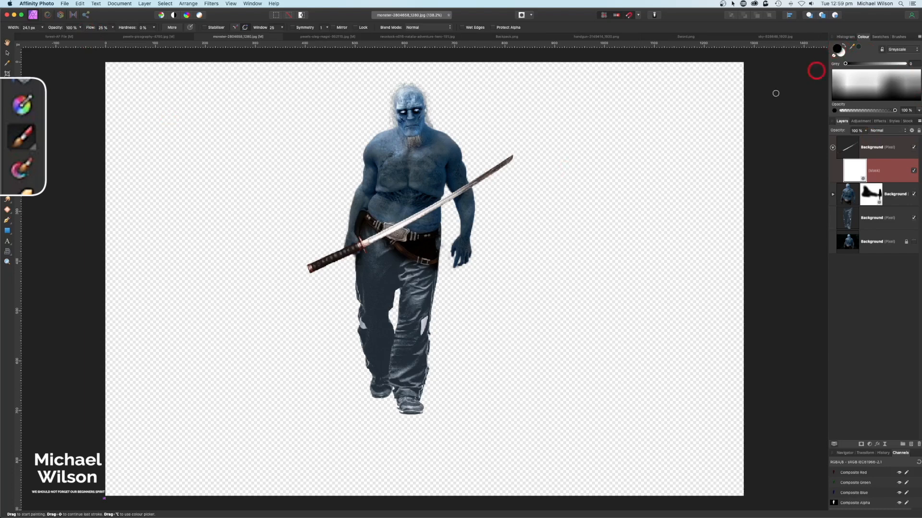
- Paint the sword mask with a small black brush of about 9 px to hide the handle where the fist overlaps it
key("super+plus")
key("super+plus")
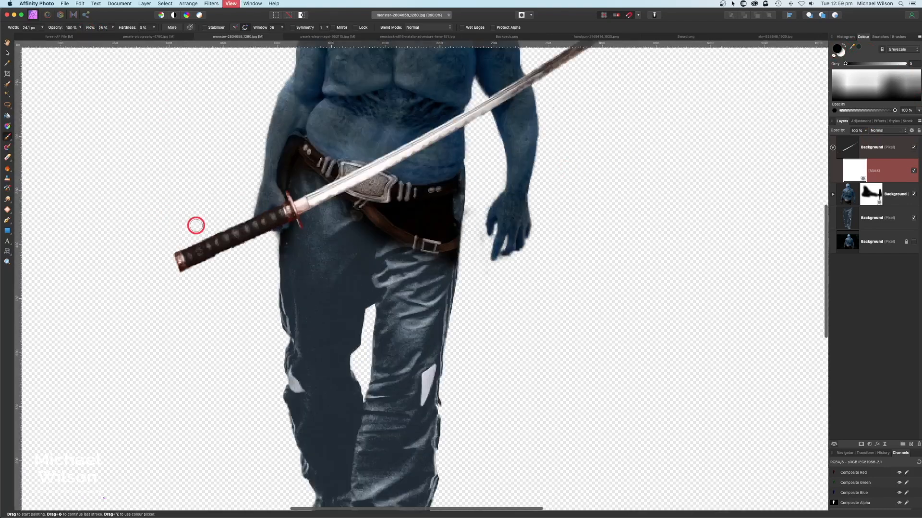
key("space")
left_click_drag(208, 215, 301, 283)
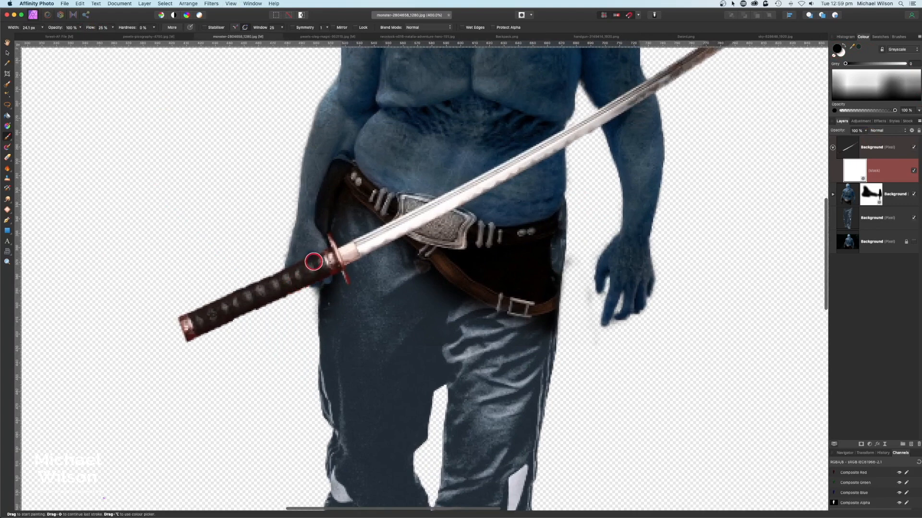
key("bracketright")
key("bracketright")
key("bracketright")
key("bracketleft")
key("bracketleft")
key("bracketleft")
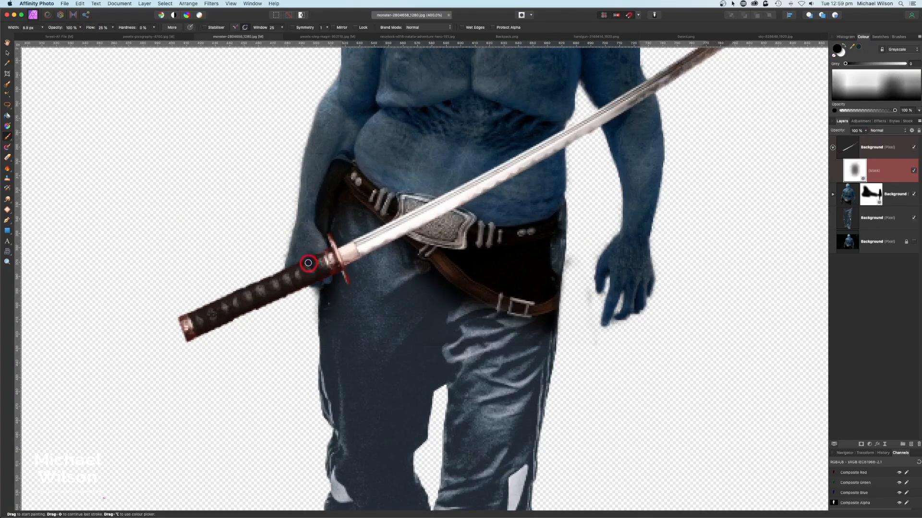
mouse_move(312, 266)
left_mouse_down()
mouse_move(292, 269)
mouse_move(316, 277)
mouse_move(290, 270)
mouse_move(313, 279)
mouse_move(293, 266)
mouse_move(314, 257)
mouse_move(328, 279)
mouse_move(312, 267)
left_mouse_up()
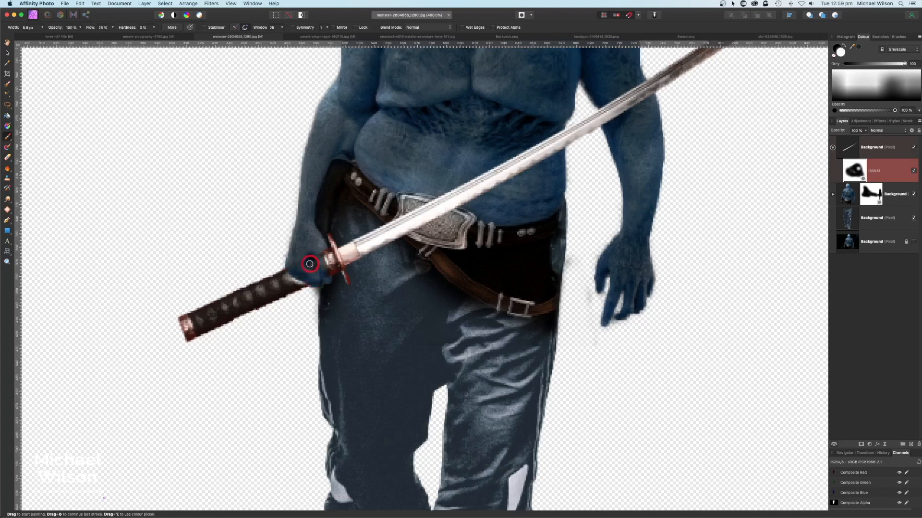
- Paint white on the sword mask to bring back part of the handle next to the guard
mouse_move(320, 262)
left_mouse_down()
mouse_move(300, 284)
mouse_move(286, 275)
mouse_move(302, 283)
mouse_move(290, 279)
mouse_move(316, 261)
mouse_move(318, 276)
left_mouse_up()
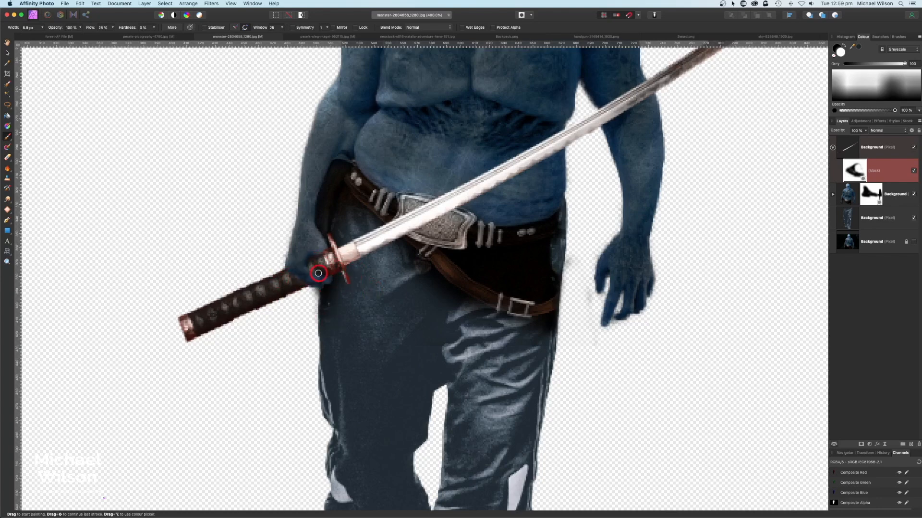
key("super+0")
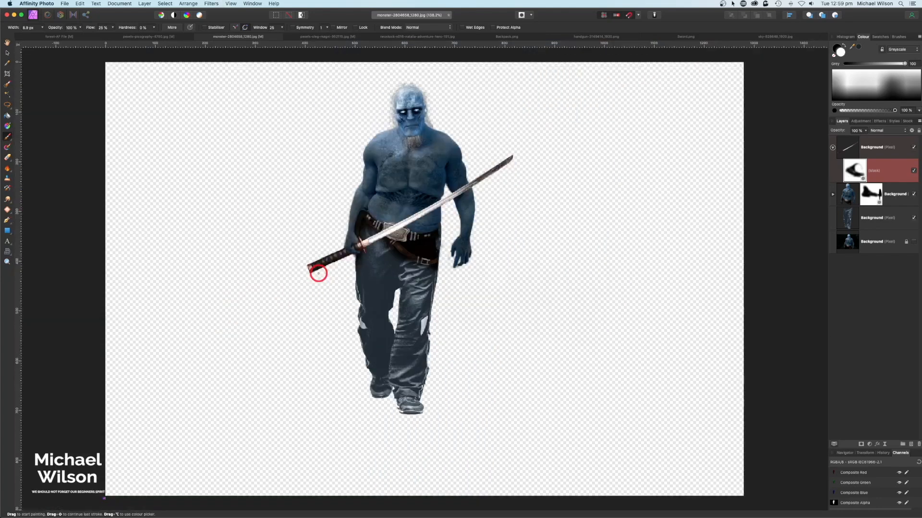
left_click(832, 147)
- Add a Recolour adjustment above the sword layer and invert its mask to black
left_click(845, 147)
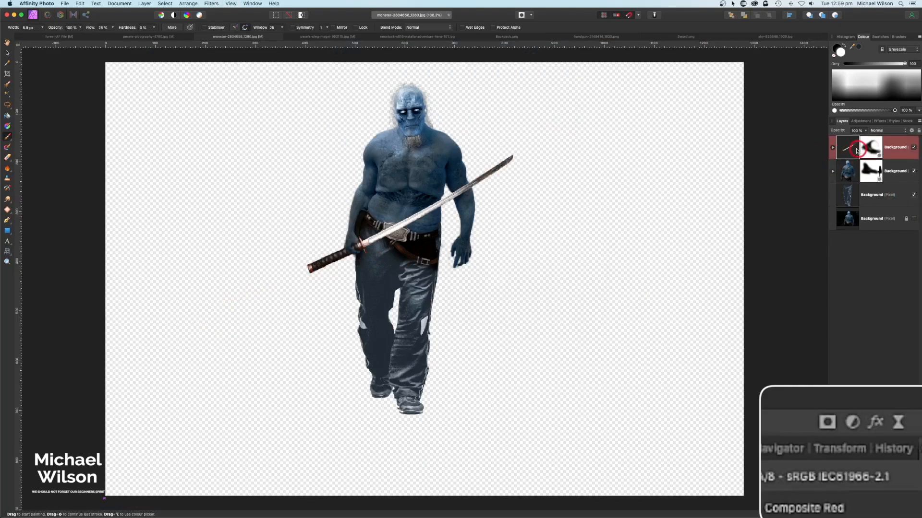
left_click(852, 423)
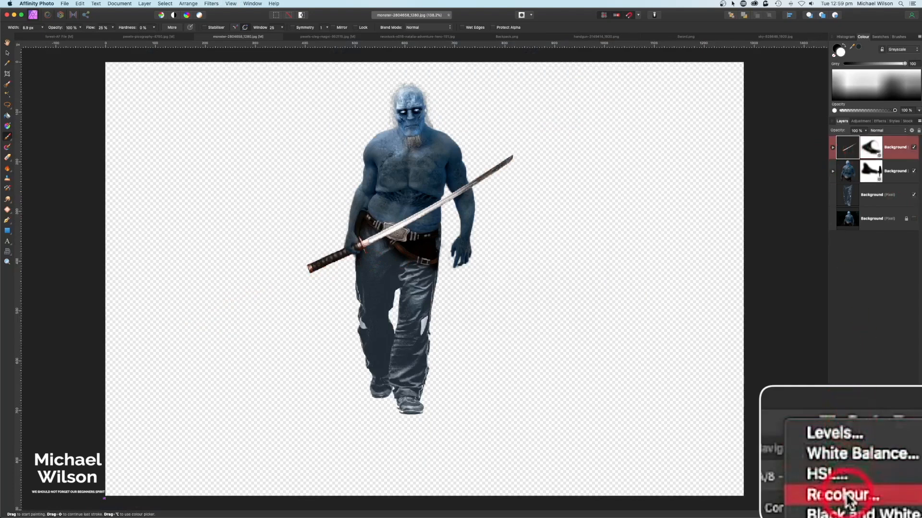
left_click(868, 469)
left_click(857, 149)
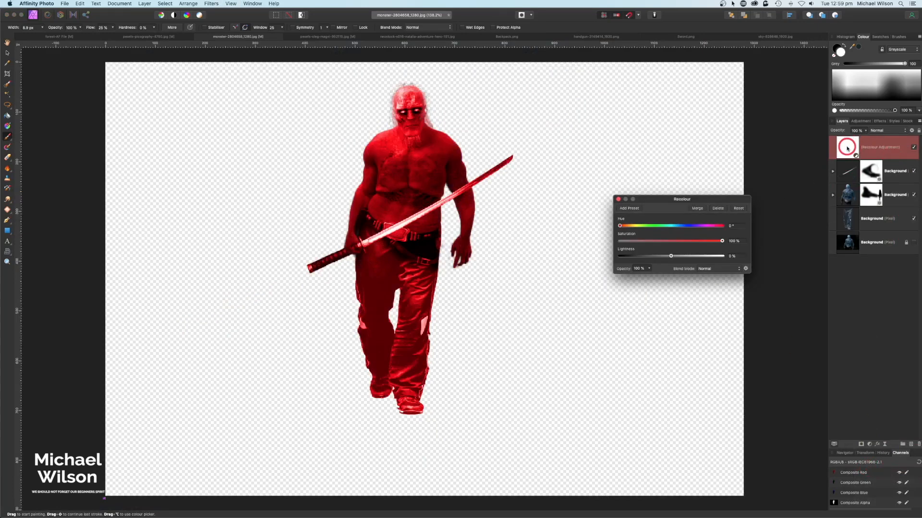
key("super+i")
- Choose a brush from the Sprays and Spatters category and set its flow to 100% for painting the Recolour mask
left_click(899, 37)
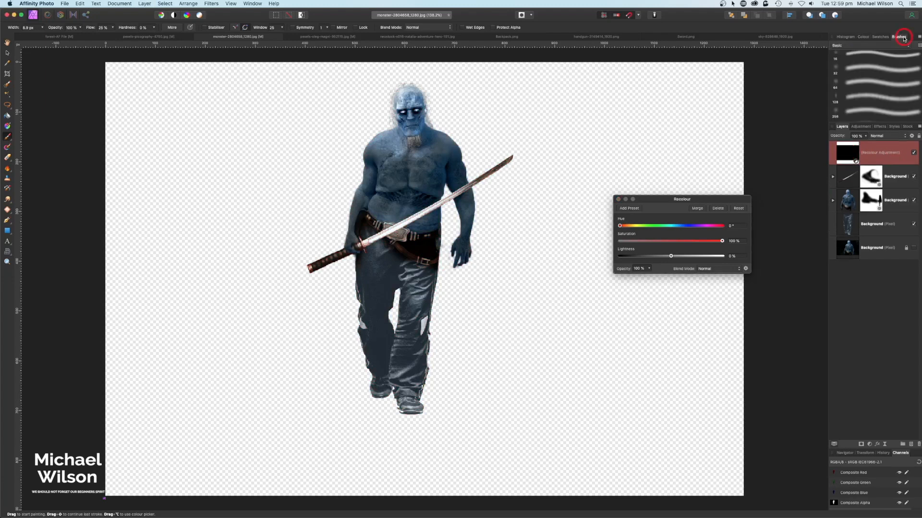
left_click(877, 50)
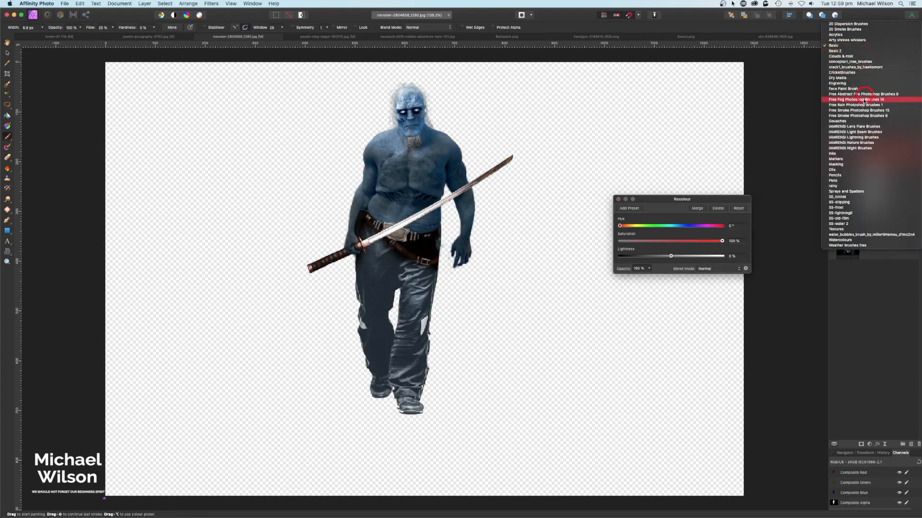
left_click(859, 191)
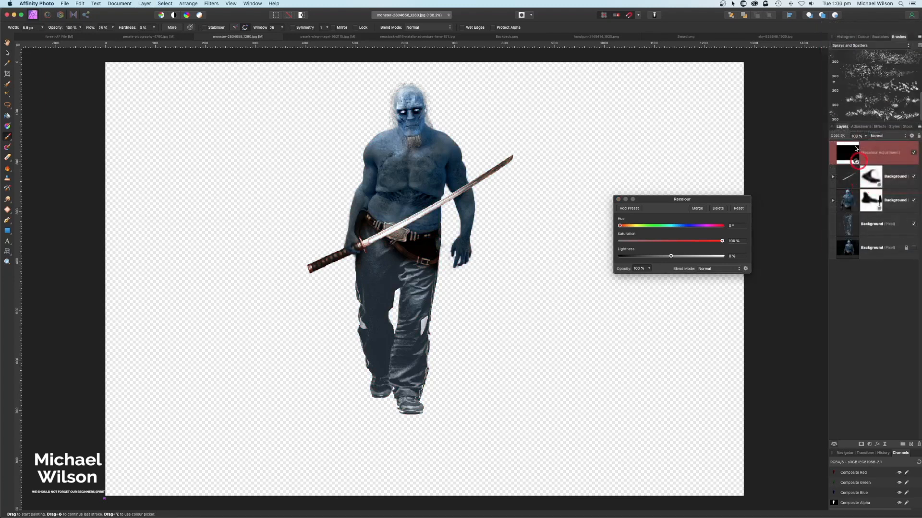
left_click(861, 87)
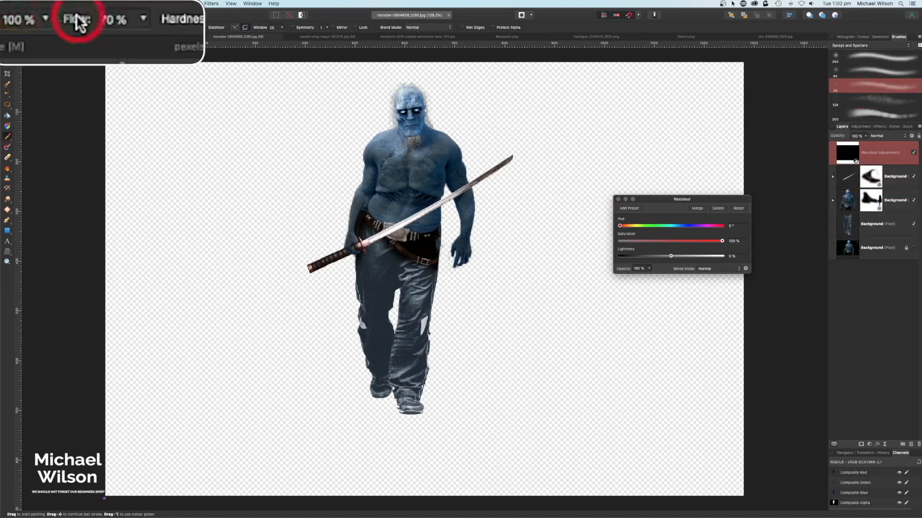
left_click_drag(77, 20, 203, 22)
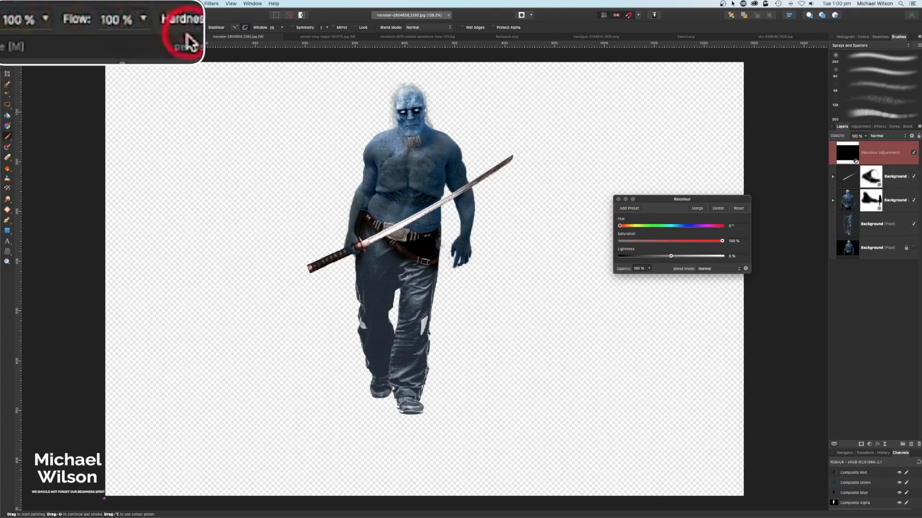
- Paint white on the Recolour mask with a spatter brush of about 8 px to add red stains along the sword blade
key("super+plus")
key("super+plus")
key("super+plus")
key("super+plus")
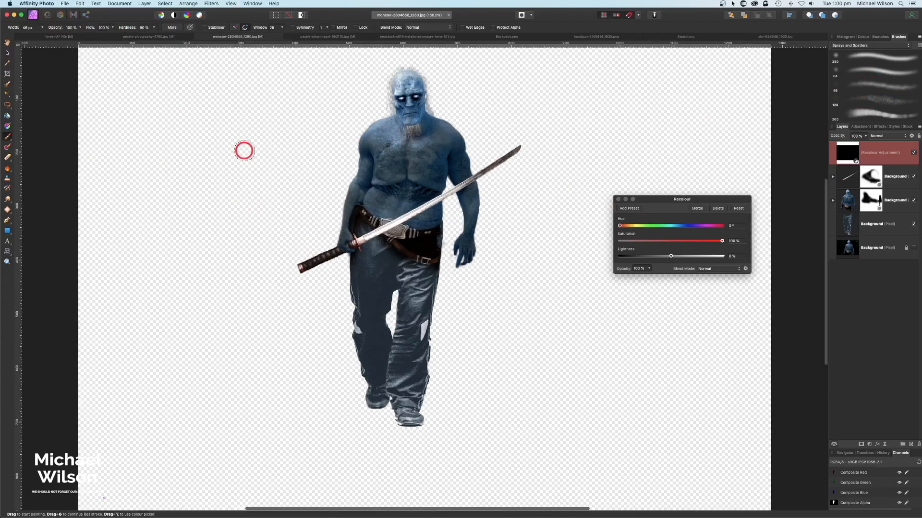
key("bracketleft")
key("bracketleft")
key("bracketleft")
key("bracketleft")
key("bracketleft")
key("bracketleft")
key("bracketleft")
key("bracketleft")
key("bracketleft")
key("bracketleft")
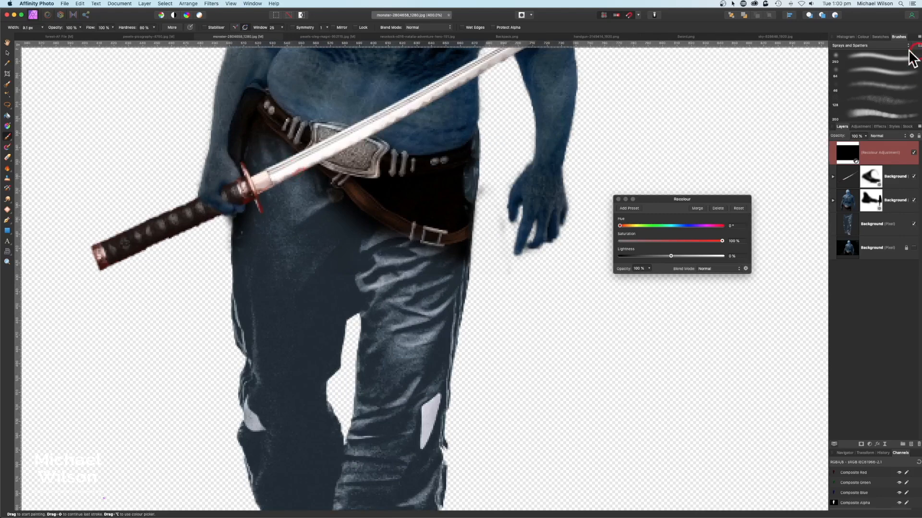
left_click(863, 38)
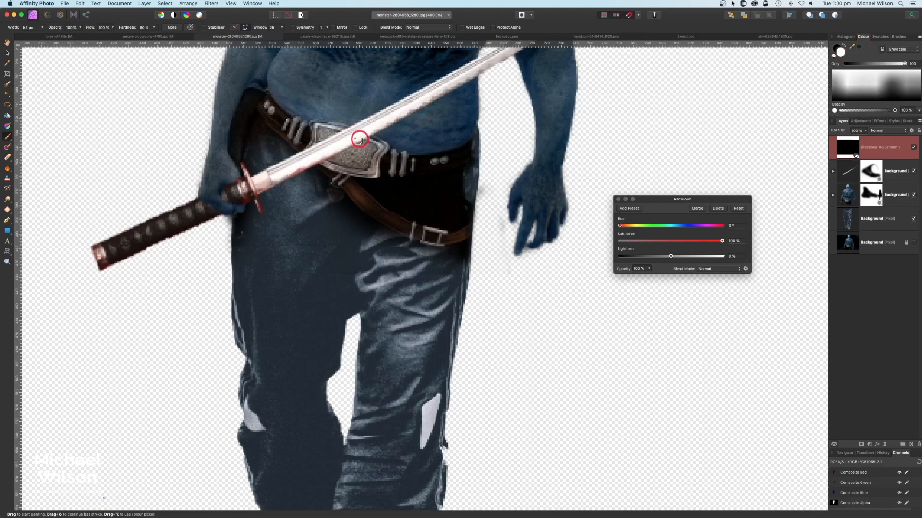
mouse_move(411, 111)
left_mouse_down()
mouse_move(456, 86)
mouse_move(352, 140)
mouse_move(384, 121)
left_mouse_up()
left_click_drag(426, 112, 263, 298)
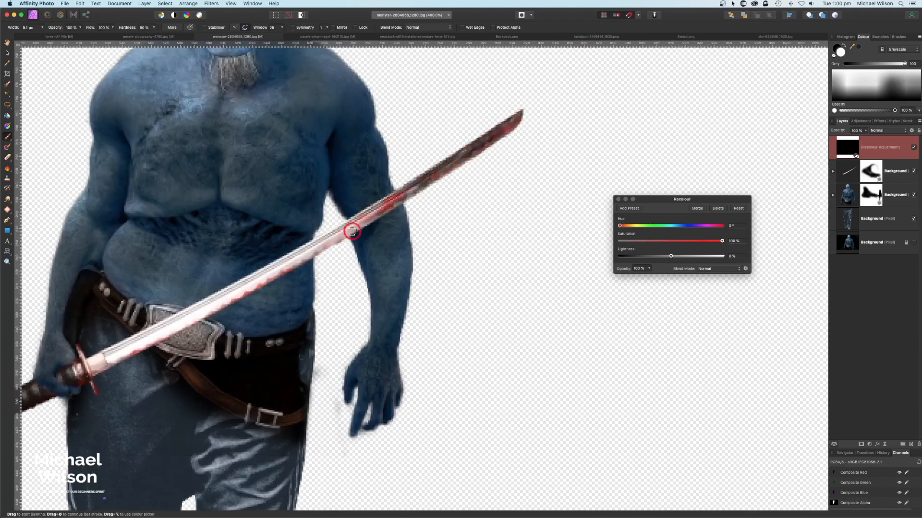
- Enlarge the brush slightly and paint red stains on the sword handle and the monster's hands through the Recolour mask
scroll(288, 266, "left", 10)
scroll(288, 267, "down", 5)
key("bracketright")
key("bracketright")
key("bracketright")
left_click_drag(412, 204, 404, 166)
left_click_drag(371, 244, 352, 251)
scroll(444, 205, "right", 6)
scroll(444, 205, "up", 1)
mouse_move(516, 257)
left_mouse_down()
mouse_move(499, 300)
mouse_move(534, 254)
mouse_move(509, 241)
mouse_move(540, 204)
mouse_move(496, 250)
left_mouse_up()
- Paint blood-red patches across the monster's chest, belly and arms on the Recolour mask with a larger spatter brush
key("bracketleft")
key("bracketleft")
key("bracketleft")
key("bracketright")
key("bracketright")
key("bracketright")
key("bracketright")
key("bracketright")
mouse_move(373, 225)
left_mouse_down()
mouse_move(448, 331)
mouse_move(453, 367)
left_mouse_up()
mouse_move(452, 245)
left_mouse_down()
mouse_move(516, 253)
mouse_move(461, 222)
mouse_move(458, 166)
mouse_move(401, 190)
mouse_move(349, 140)
mouse_move(389, 284)
mouse_move(523, 121)
mouse_move(391, 119)
mouse_move(550, 162)
mouse_move(606, 335)
mouse_move(374, 227)
mouse_move(432, 173)
mouse_move(509, 173)
mouse_move(354, 281)
mouse_move(424, 303)
mouse_move(494, 329)
left_mouse_up()
scroll(493, 329, "up", 5)
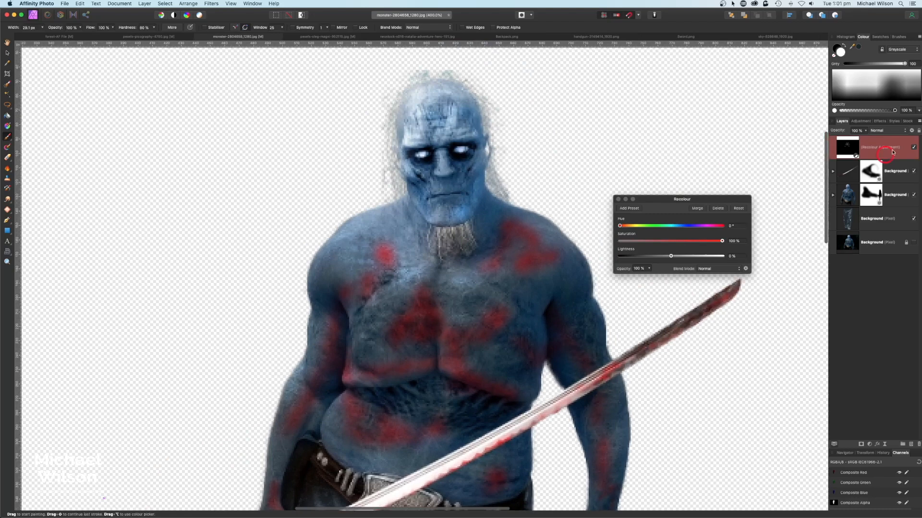
- Colour both of the monster's eyes red on the Recolour mask using a small soft brush from the Basic category, and close the Recolour settings
left_click(897, 37)
left_click(869, 48)
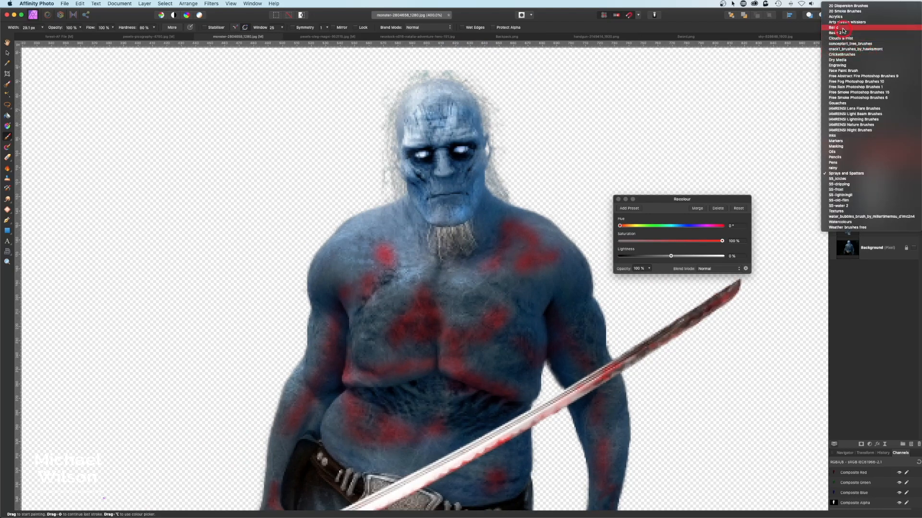
left_click(845, 28)
left_click(865, 72)
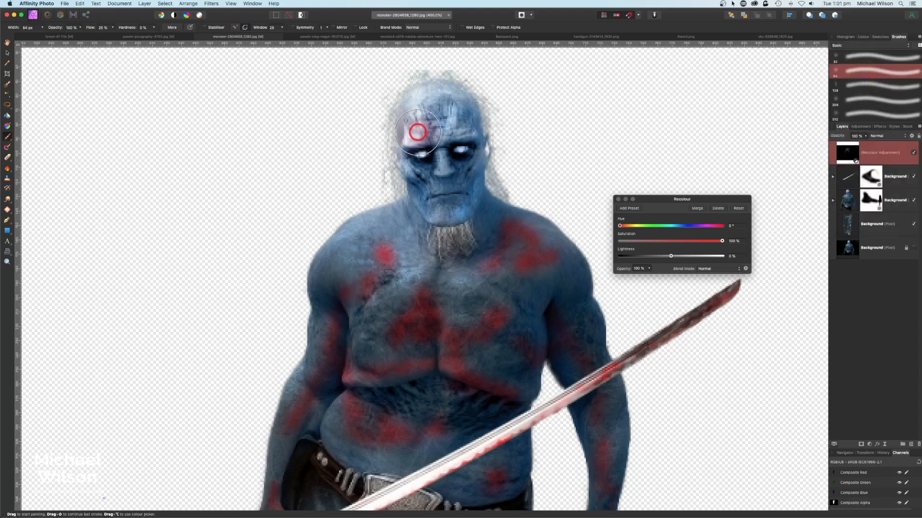
key("bracketleft")
key("bracketleft")
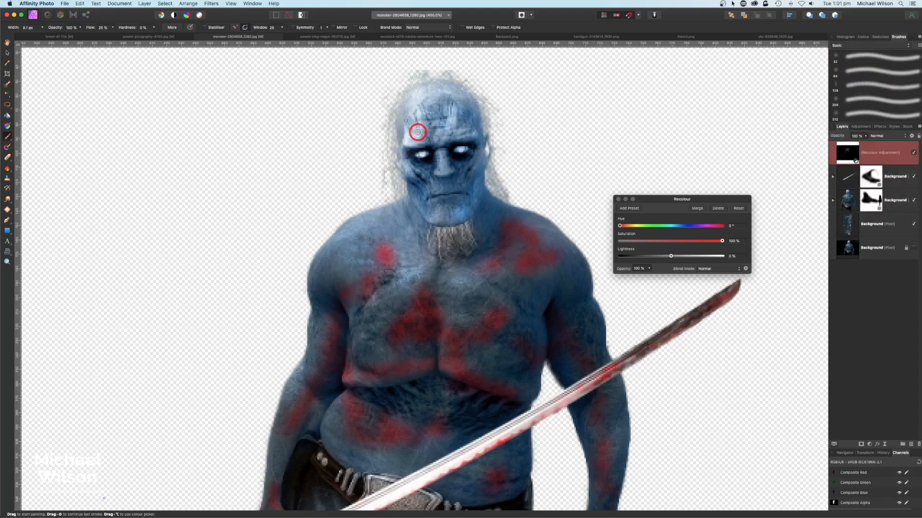
left_click_drag(457, 149, 421, 155)
left_click(619, 199)
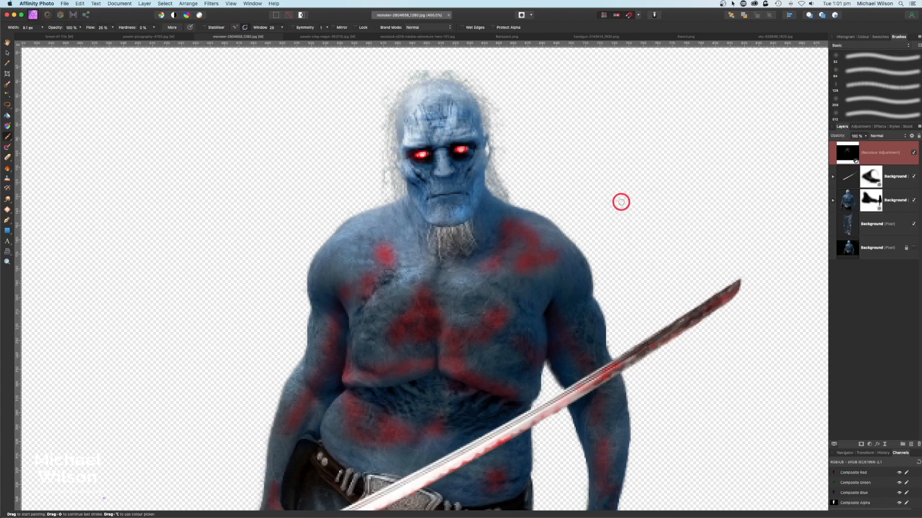
- Select all the monster document's layers and merge the visible ones into a new pixel layer
key("super+0")
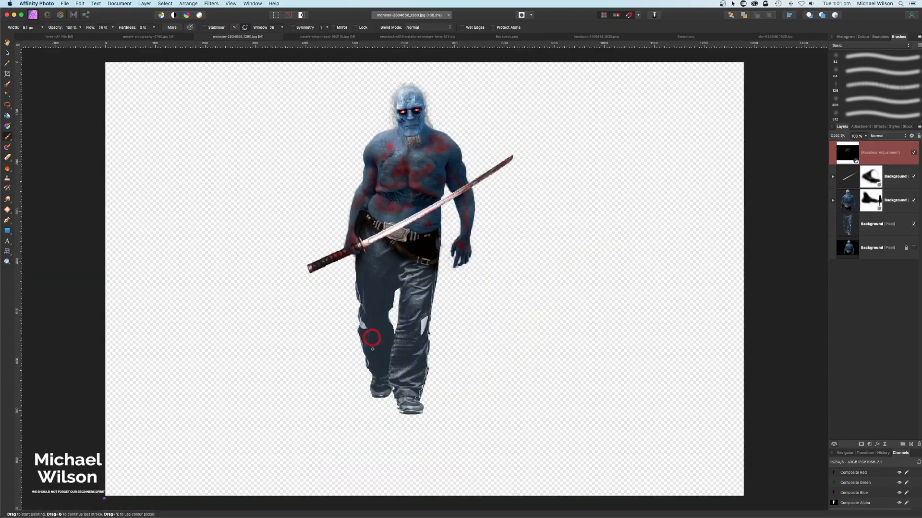
left_click(849, 152)
left_click_drag(850, 152, 866, 220)
left_click(873, 254, "shift")
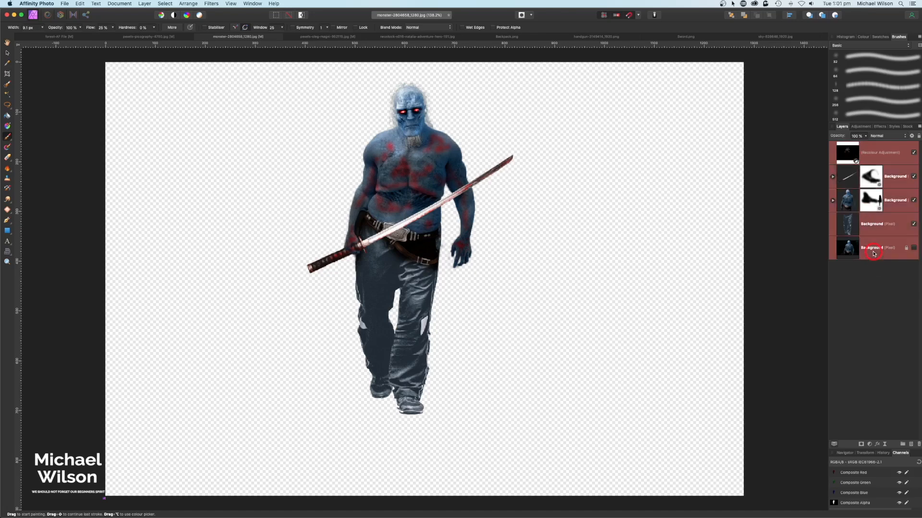
left_click(144, 3)
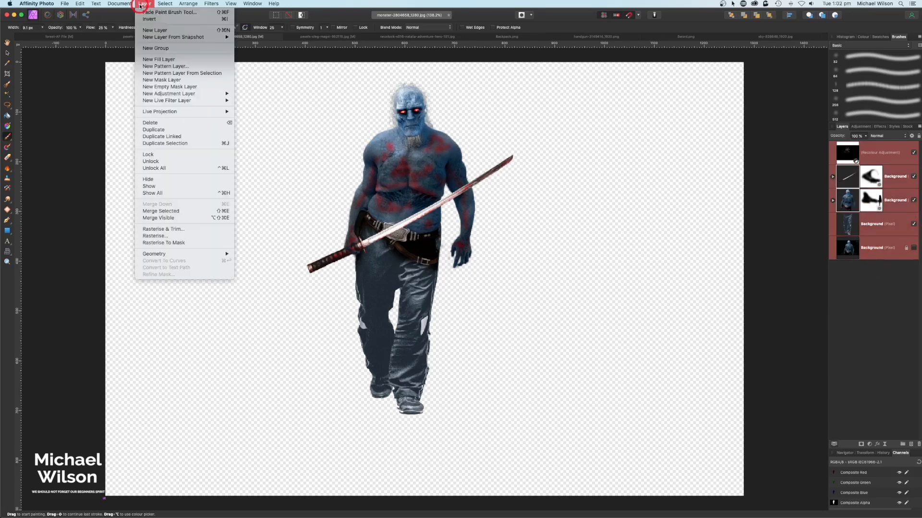
left_click(158, 218)
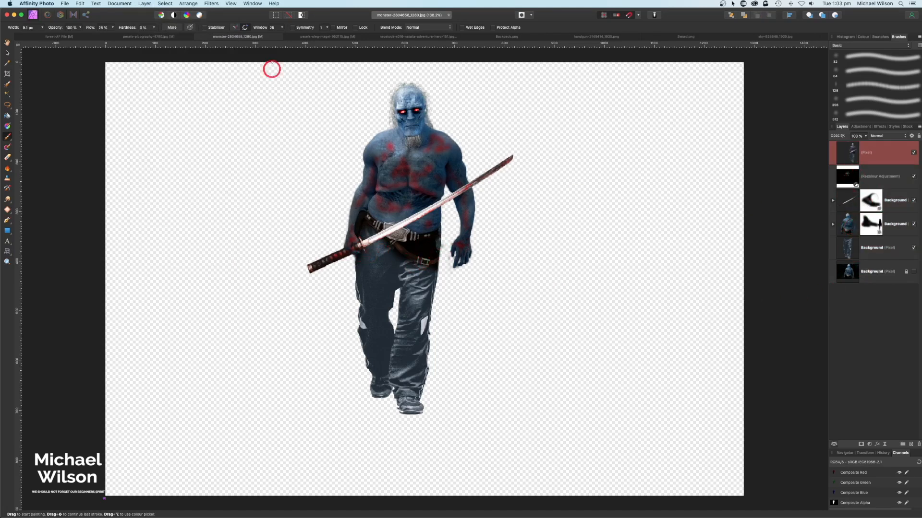
- In the adventure hero photo, select the woman with the Selection Brush, copy her to a new layer and hide the original background
left_click(393, 37)
key("w")
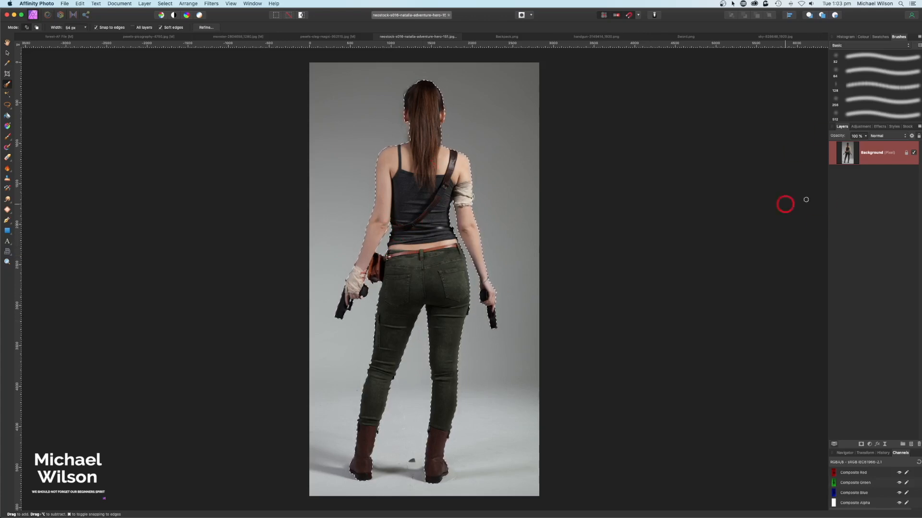
key("super+j")
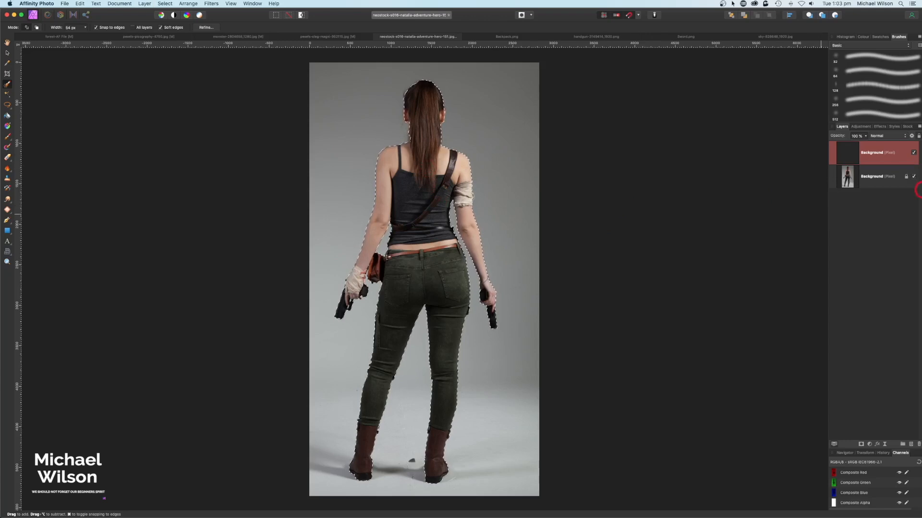
left_click(914, 178)
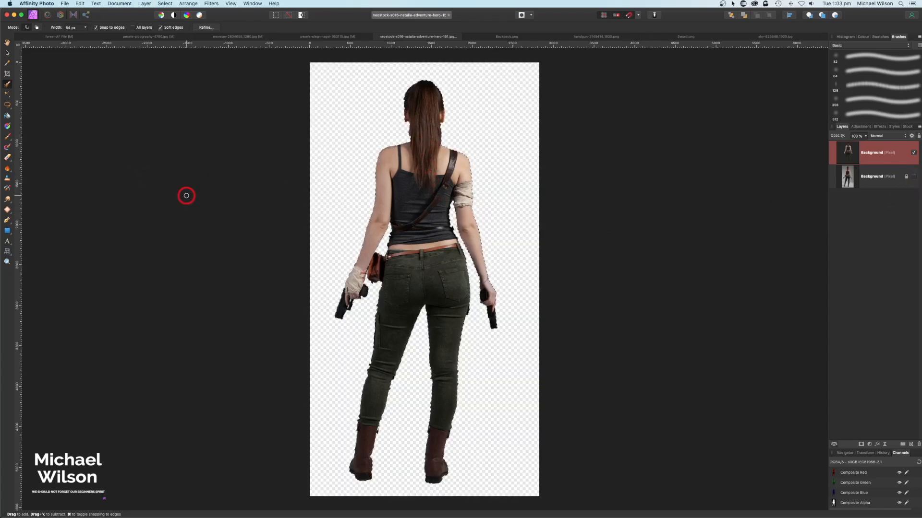
- Select the woman's hair with a larger Selection Brush and refine its edges with matting, outputting the result as a selection
key("]")
key("]")
key("]")
key("]")
key("]")
key("]")
key("]")
key("]")
key("]")
left_click(206, 27)
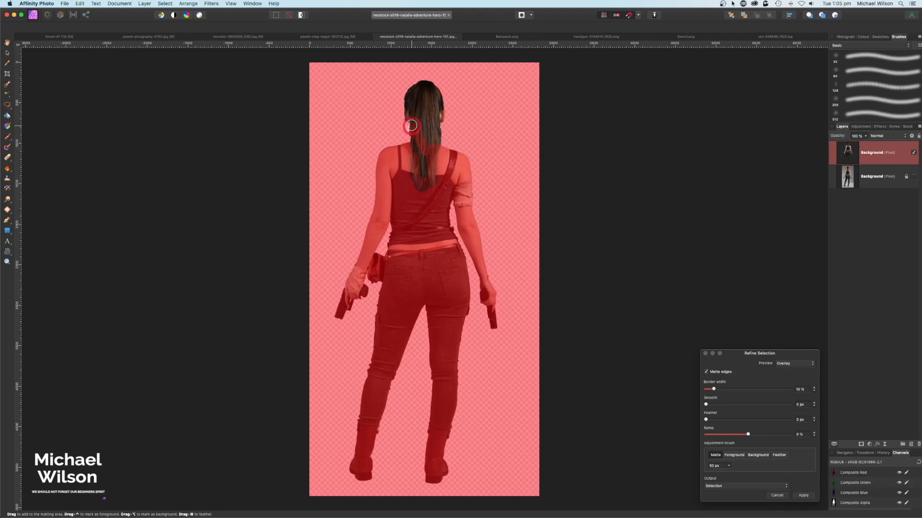
left_click(802, 496)
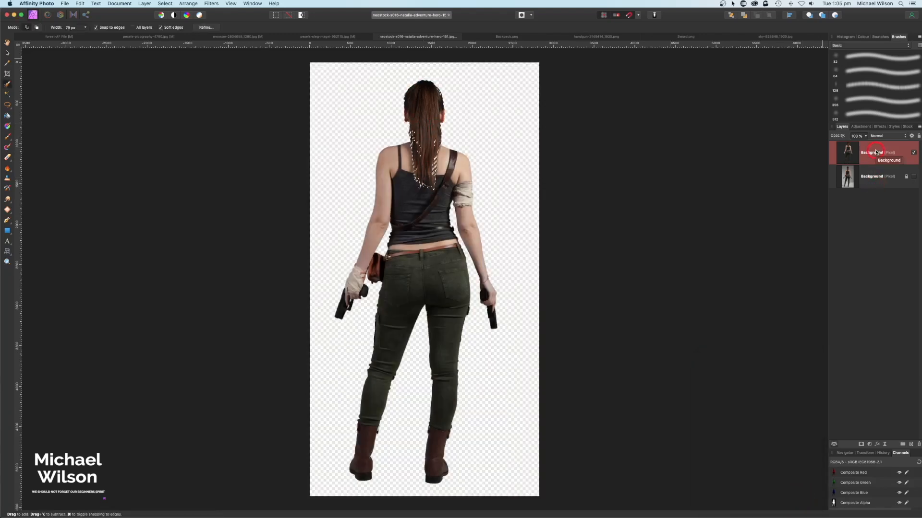
- Copy the selected hair to its own layer, check it with the body layer hidden, deselect and show the body again
key("super+j")
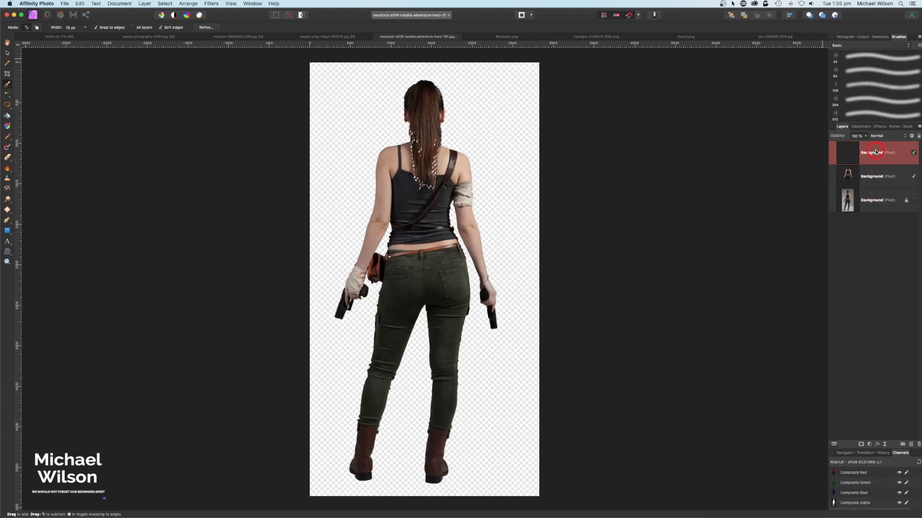
left_click(913, 177)
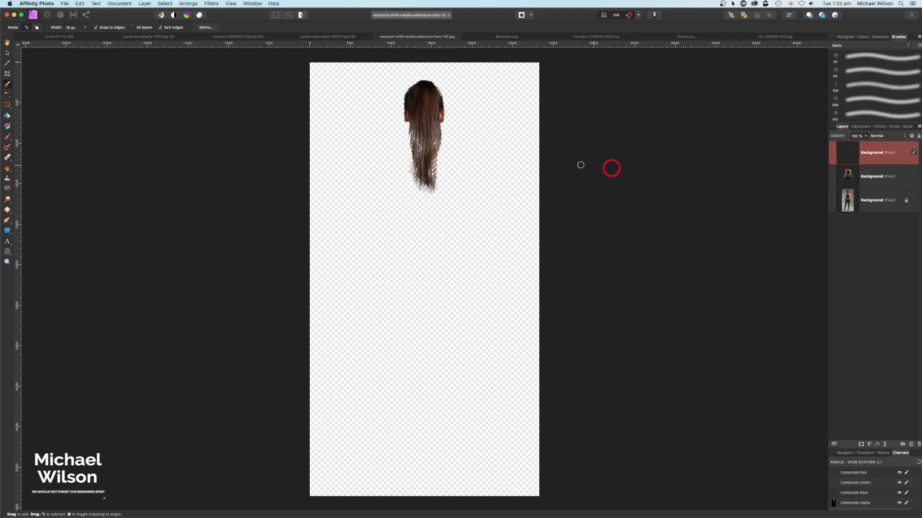
key("super+d")
left_click(913, 177)
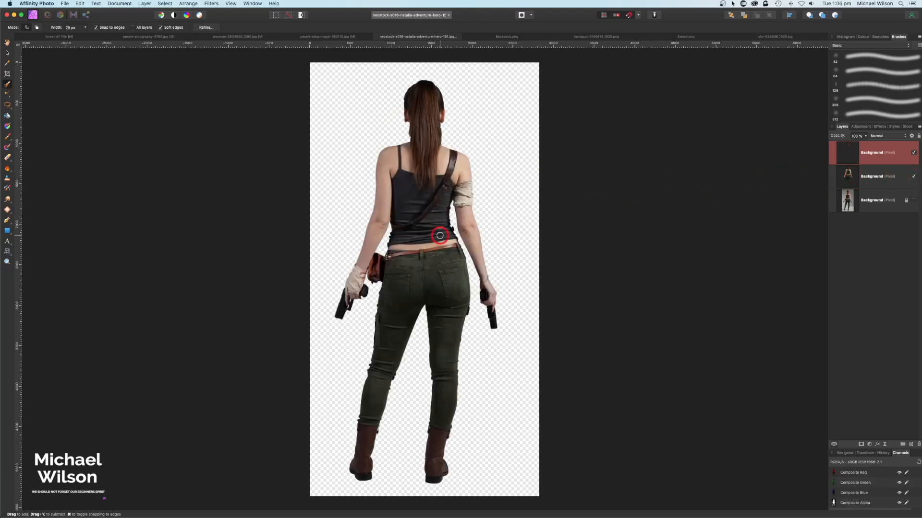
- Copy the backpack from Backpack.png and paste it into the woman's document above the hair layer
left_click(503, 37)
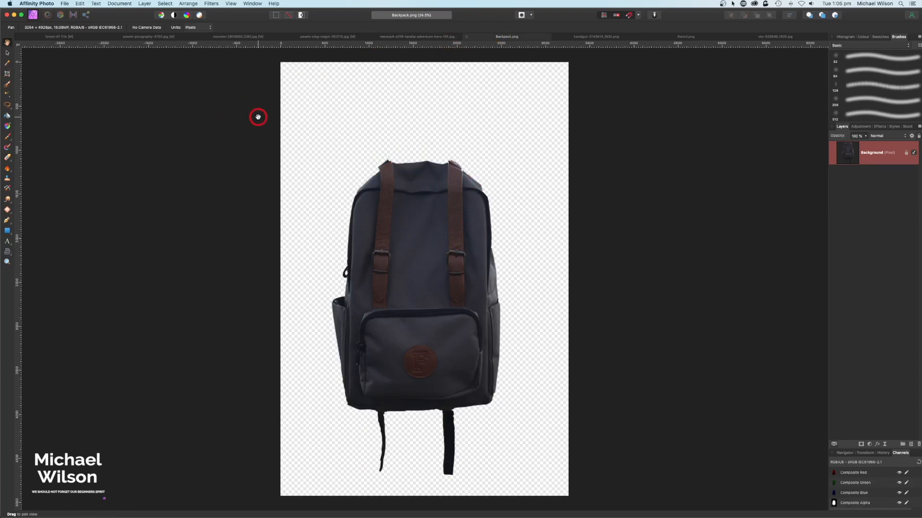
left_click(431, 37)
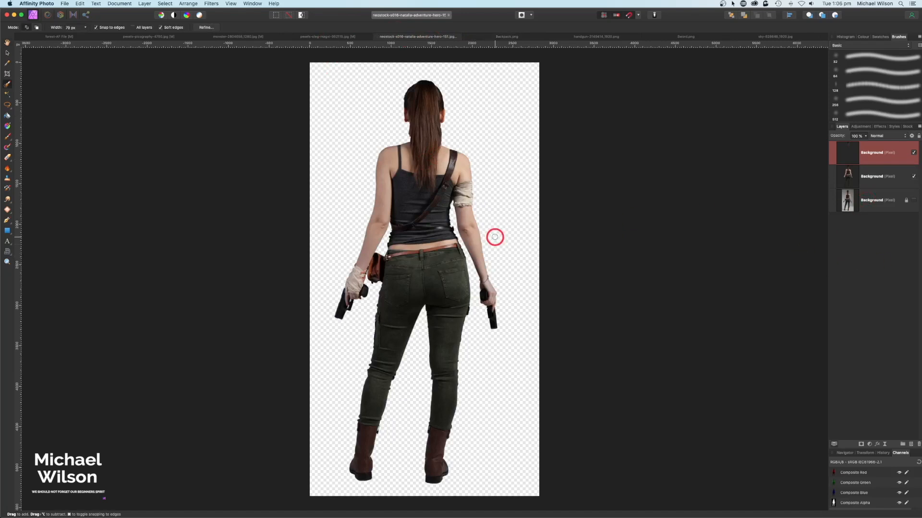
key("super+v")
- Scale the backpack down with the Move tool, centre it on the woman's back and stretch it slightly wider and taller
left_click(7, 53)
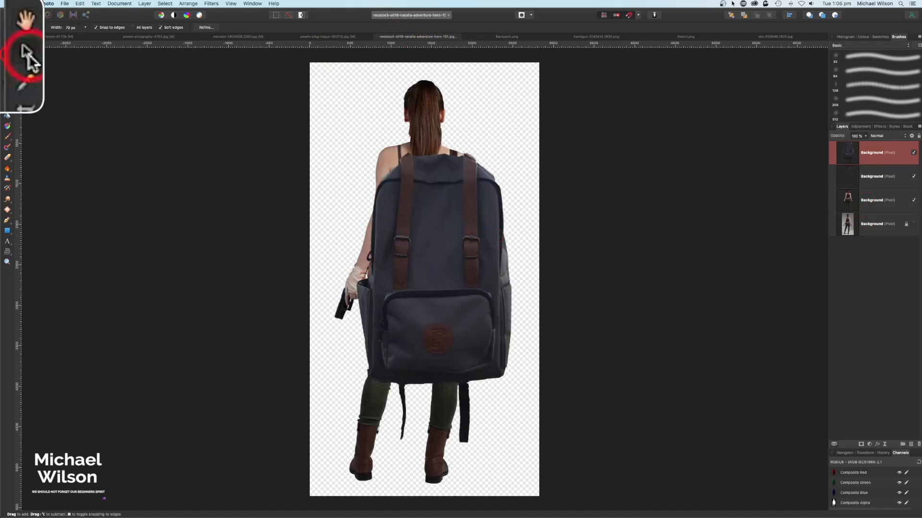
left_click_drag(511, 446, 452, 336)
left_click_drag(428, 284, 436, 275)
mouse_move(461, 323)
left_mouse_down()
mouse_move(465, 313)
mouse_move(454, 309)
left_mouse_up()
left_click_drag(431, 248, 443, 250)
left_click_drag(465, 312, 462, 304)
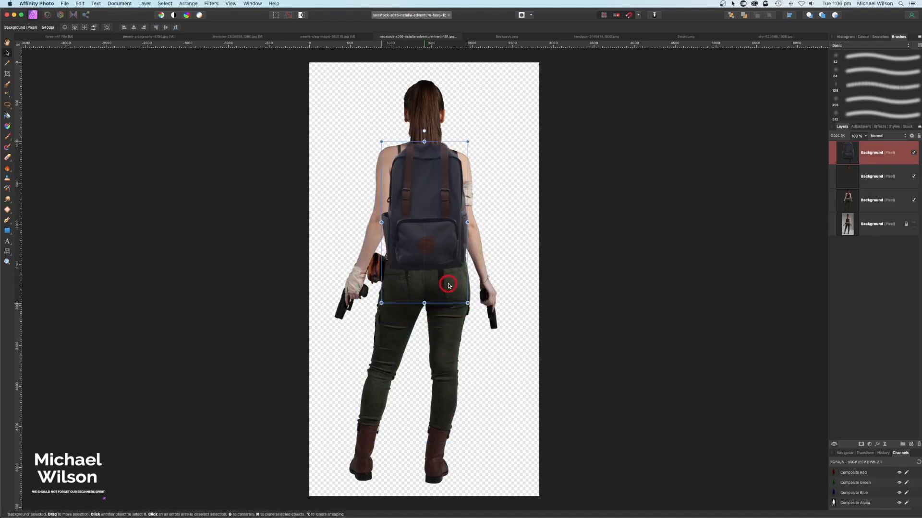
left_click_drag(461, 223, 466, 223)
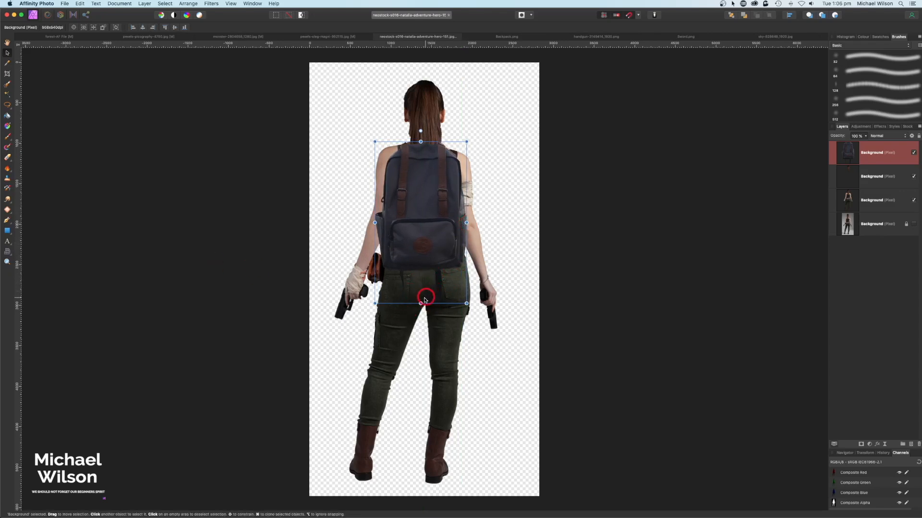
left_click_drag(421, 304, 422, 313)
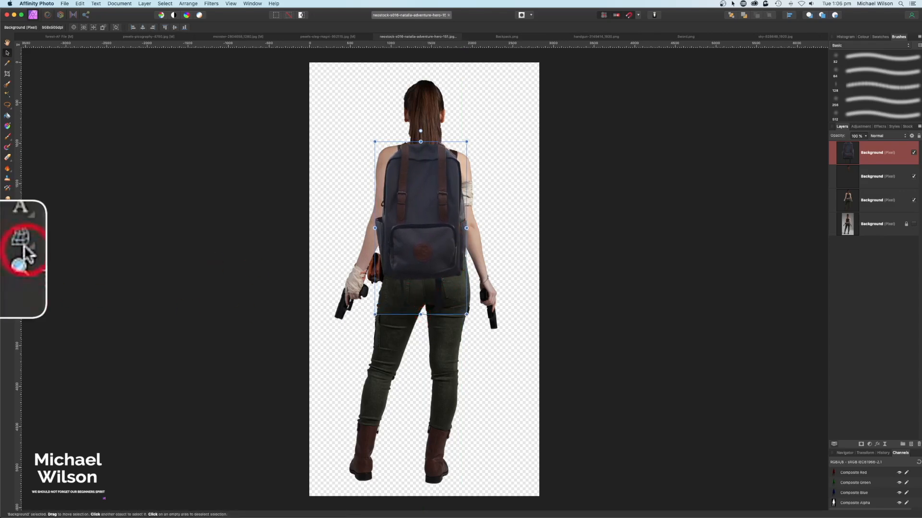
- Apply a Mesh Warp to the backpack, pulling its two upper corners slightly outwards to fit the shoulders
left_click(8, 252)
left_click_drag(375, 142, 373, 143)
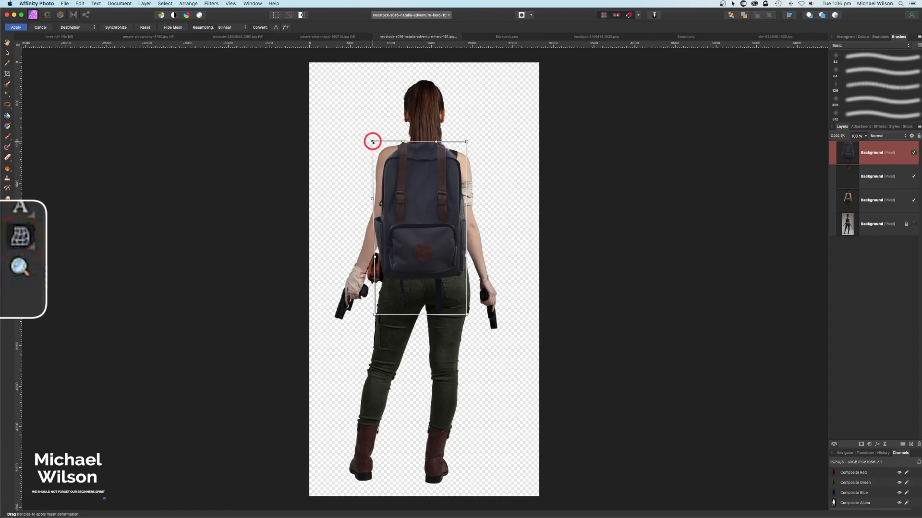
left_click(467, 142)
left_click_drag(468, 142, 469, 146)
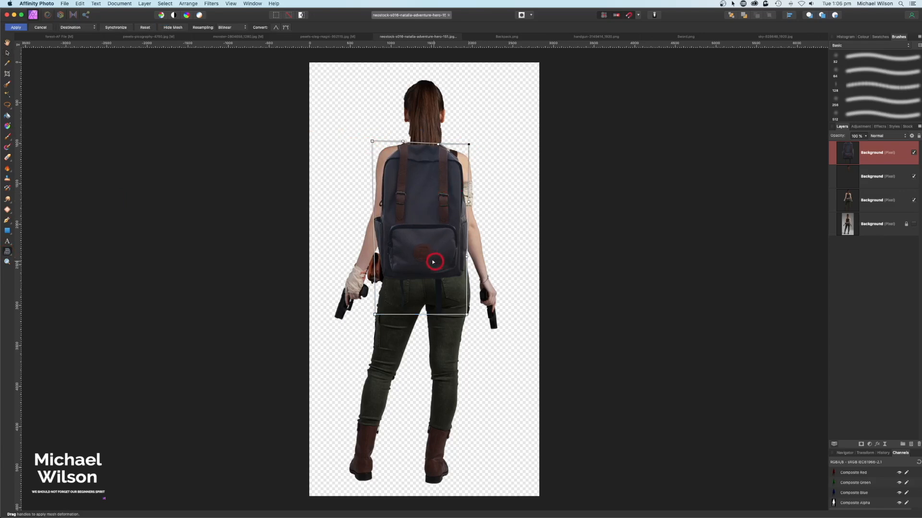
left_click_drag(372, 141, 370, 140)
left_click(17, 27)
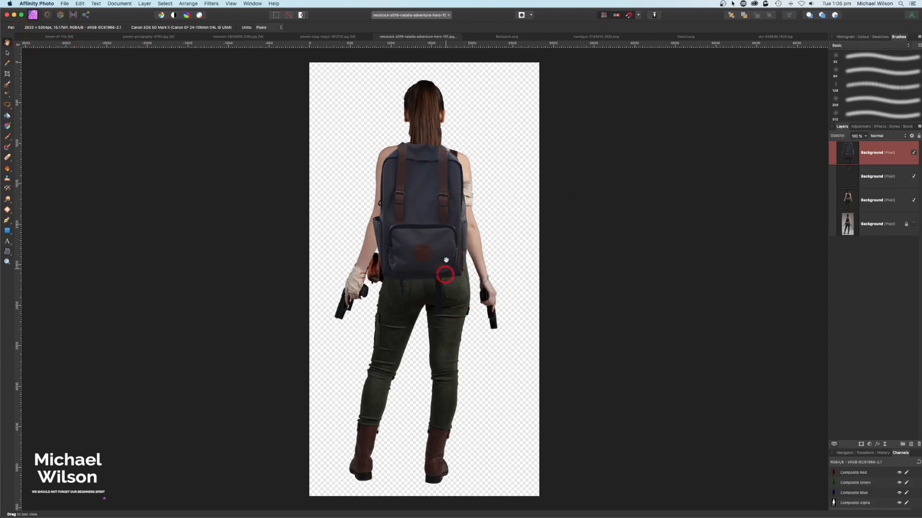
- Copy the katana from Sword.png and paste it into the woman's document above the backpack layer
left_click(688, 37)
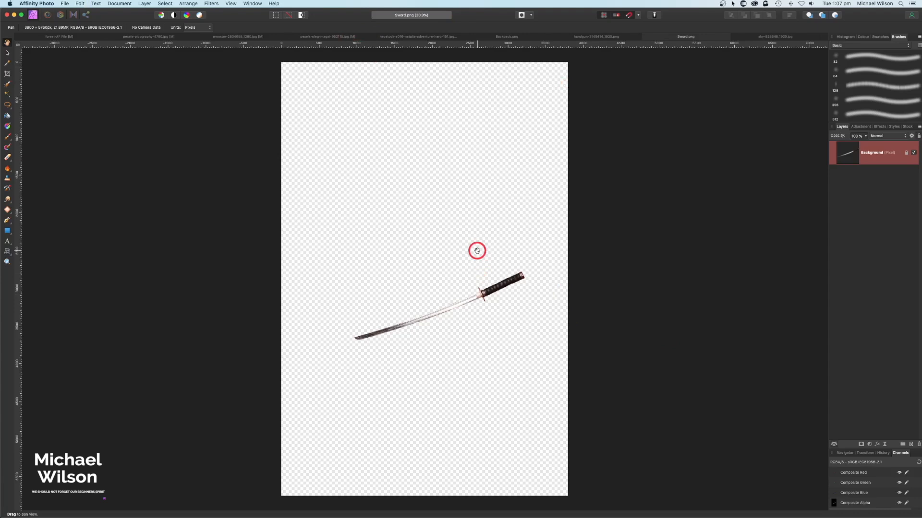
left_click(405, 36)
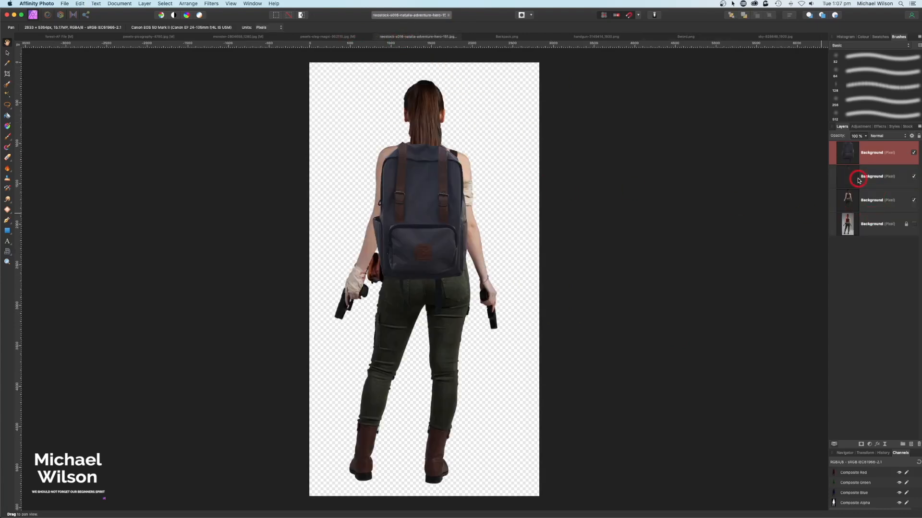
key("super+v")
- Rotate the sword diagonally across the woman's back, move its layer beneath the backpack and position its handle above her right shoulder
left_click(7, 53)
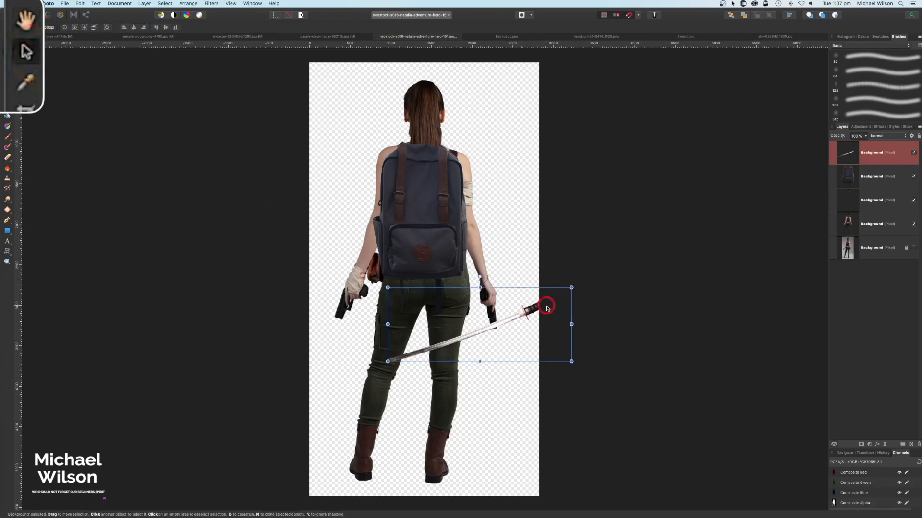
left_click_drag(543, 303, 531, 246)
left_click_drag(457, 214, 426, 219)
left_click_drag(494, 231, 484, 176)
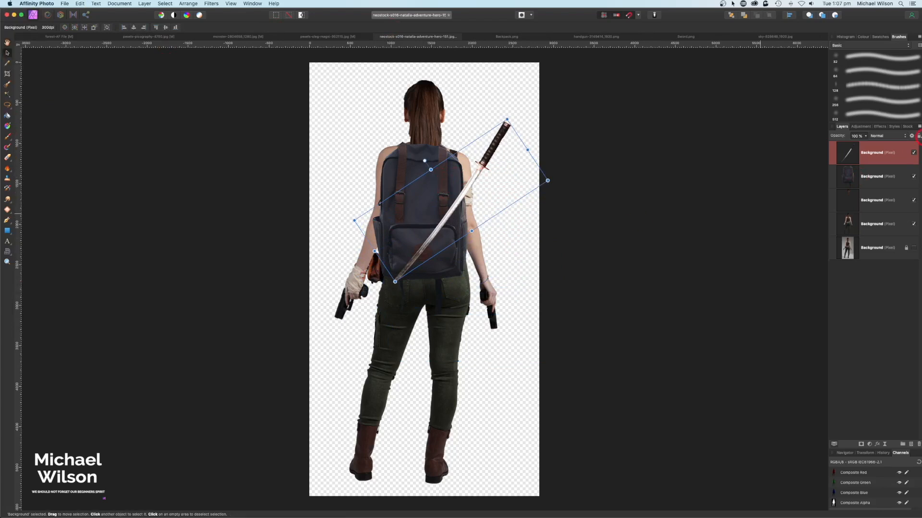
left_click_drag(884, 156, 884, 186)
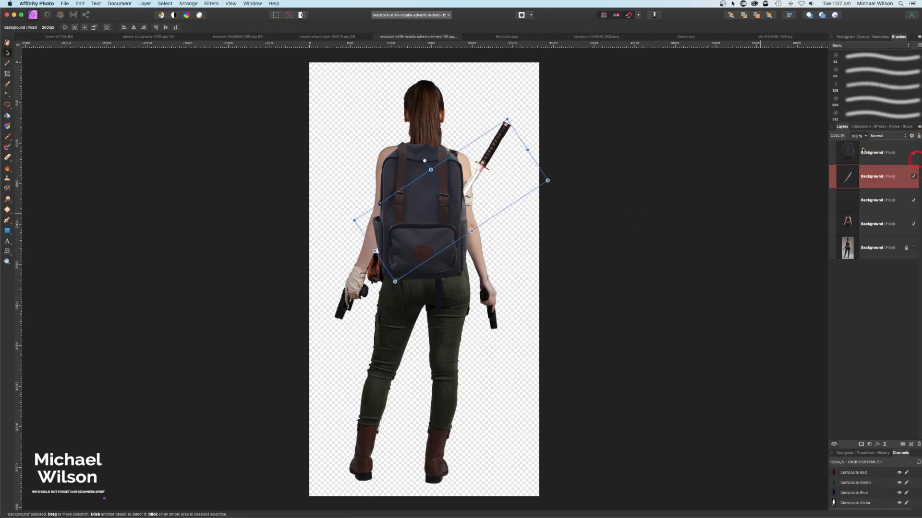
left_click_drag(488, 158, 461, 142)
- Duplicate the sword layer and flip the copy horizontally so its handle rises above the opposite shoulder
left_click(877, 182)
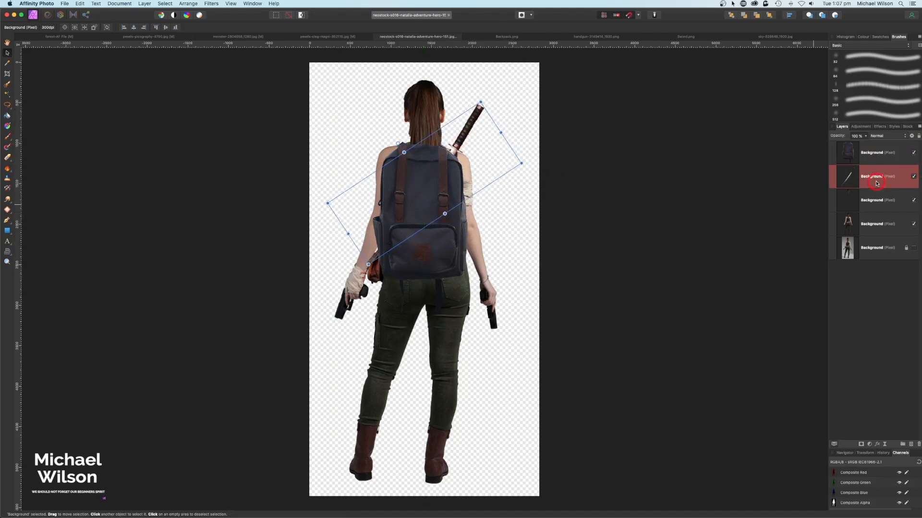
key("super+shift+n")
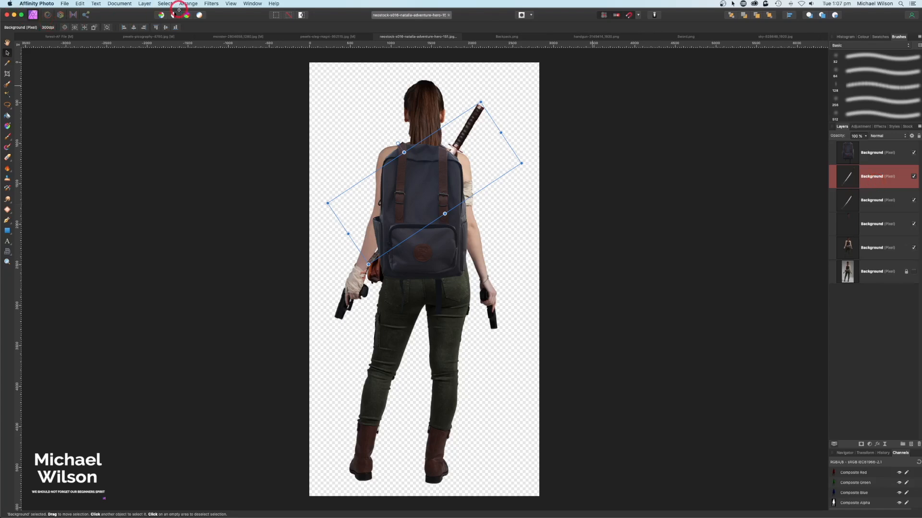
left_click(184, 6)
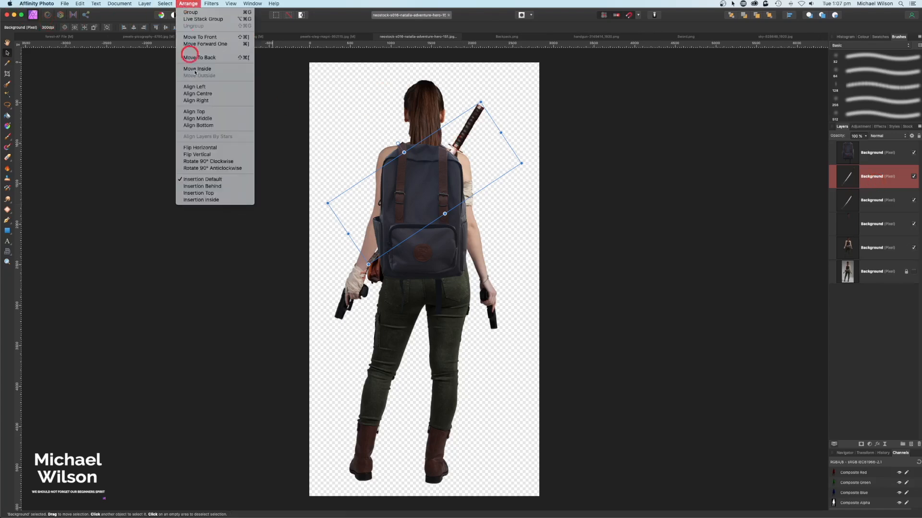
left_click(237, 146)
left_click_drag(460, 209, 459, 205)
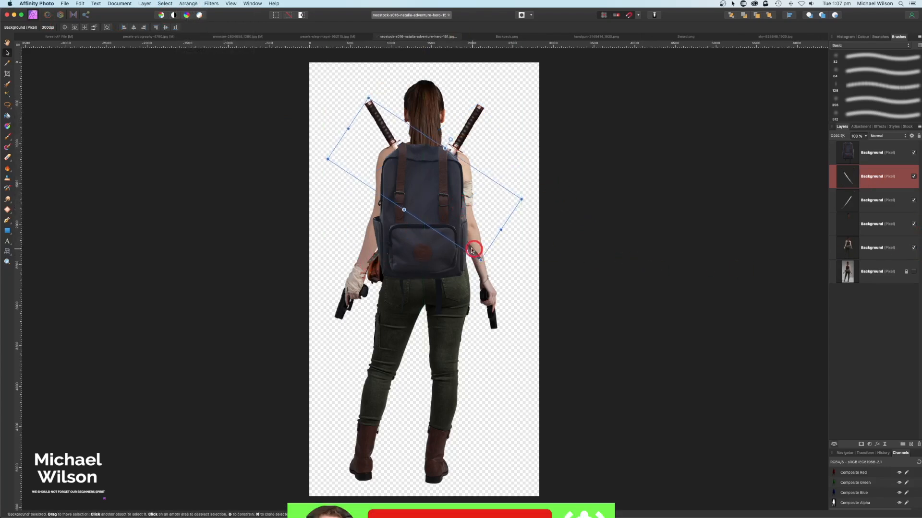
- Erase the blade tips protruding beyond the sides of the backpack on both sword layers
left_click(8, 158)
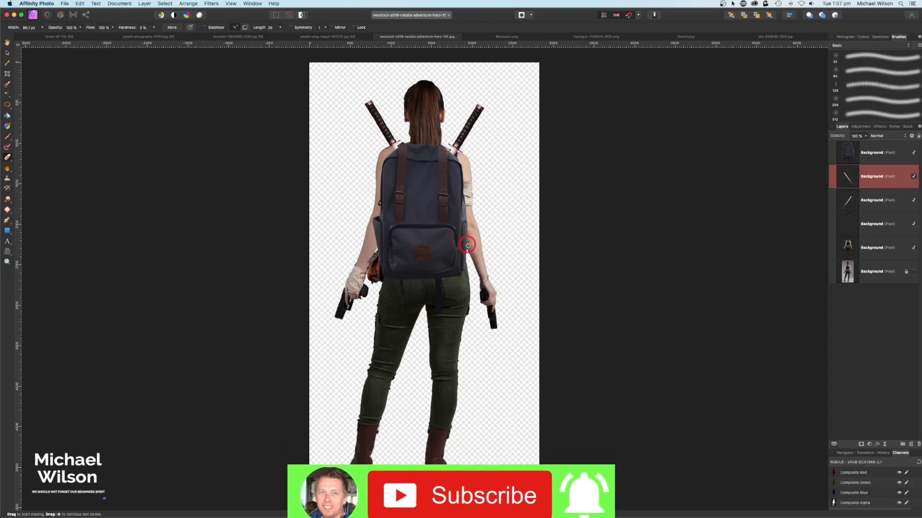
left_click_drag(471, 246, 482, 261)
left_click(849, 205)
mouse_move(367, 265)
left_mouse_down()
mouse_move(378, 254)
mouse_move(370, 257)
left_mouse_up()
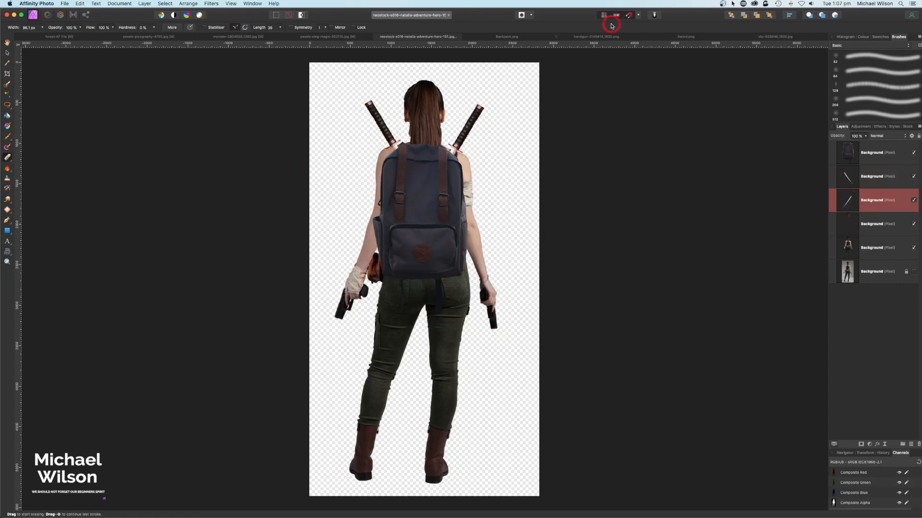
- Copy the handgun from its PNG document and paste it into the woman's document
left_click(593, 38)
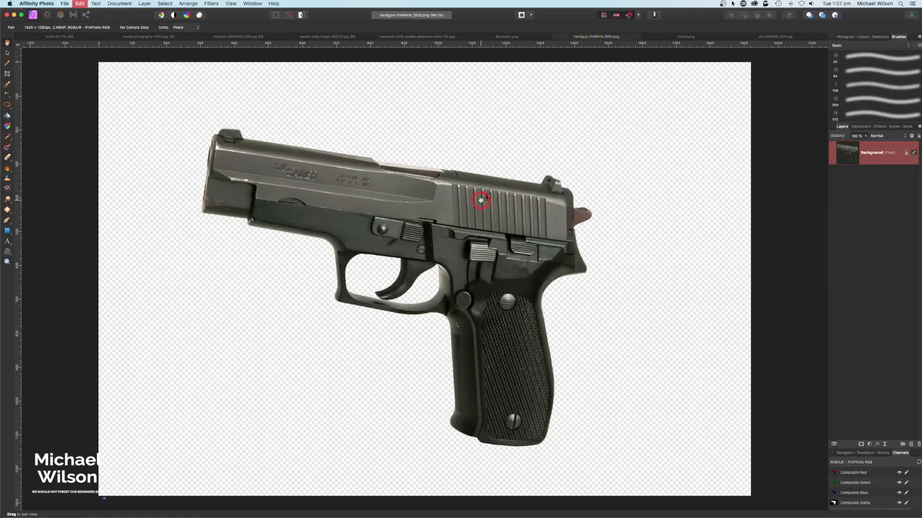
left_click(418, 36)
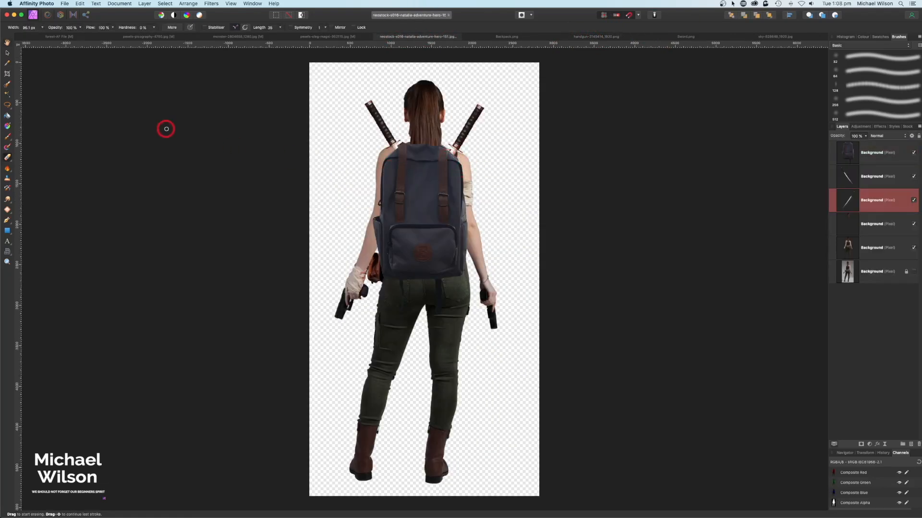
key("super+v")
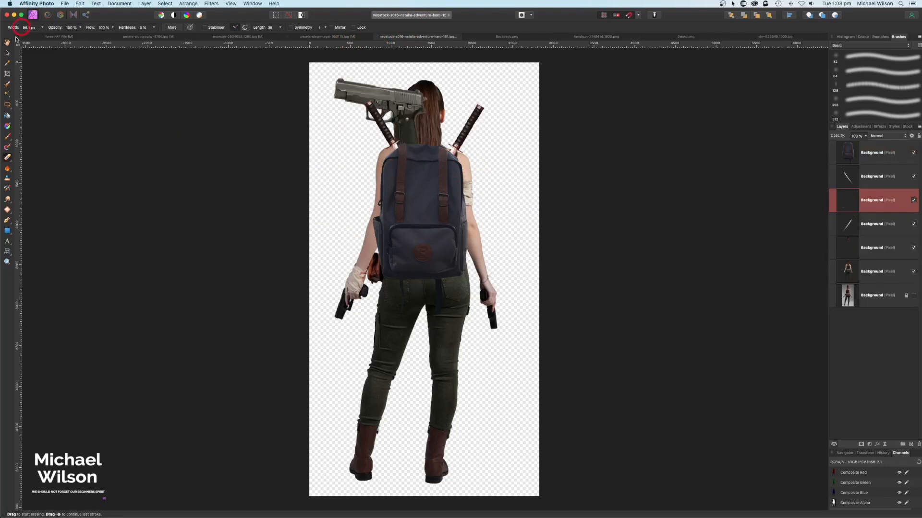
- Bring the handgun layer above the backpack, scale it down, rotate it barrel-down and place it at the backpack's left side pocket
left_click(8, 54)
left_click_drag(336, 98, 336, 181)
left_click_drag(878, 198, 878, 143)
left_click_drag(381, 151, 339, 174)
left_click_drag(397, 182, 383, 303)
left_click_drag(373, 380, 369, 319)
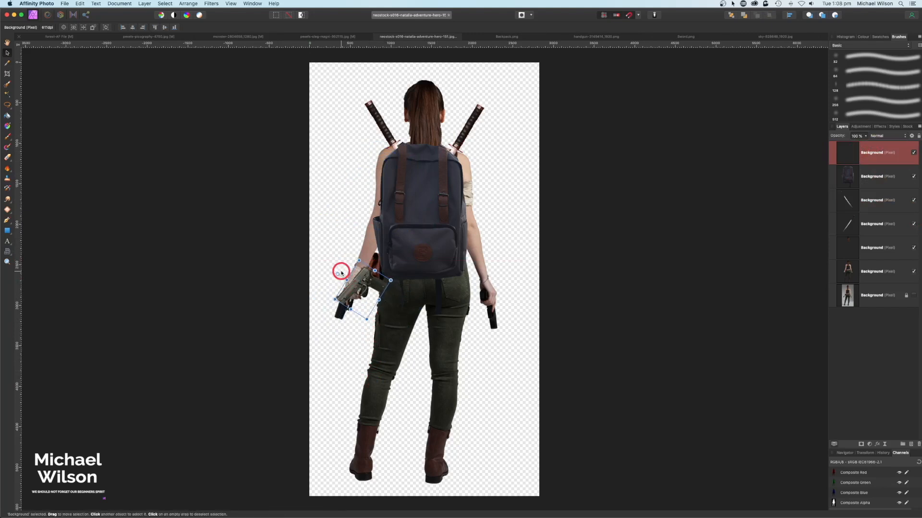
left_click_drag(337, 275, 378, 224)
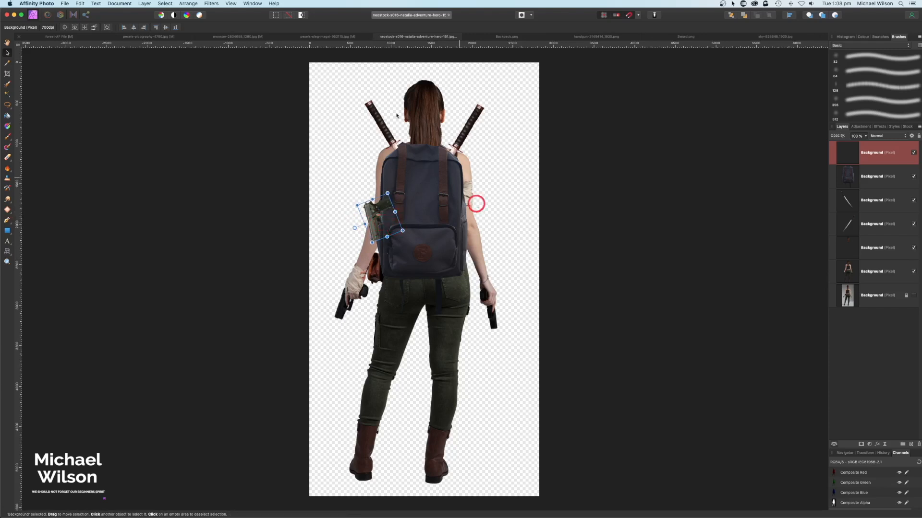
- Flip the handgun horizontally so its grip points outwards and nudge it into line with the left side pocket
left_click(191, 4)
left_click(202, 148)
left_click_drag(376, 220, 380, 223)
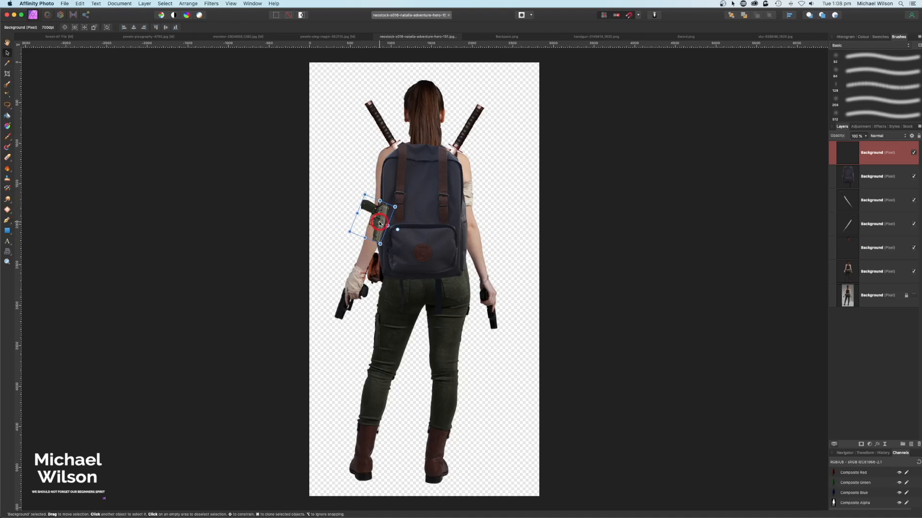
- Add a mask to the handgun layer and paint it black with an enlarged brush to hide the barrel inside the side pocket
scroll(379, 223, "up", 10)
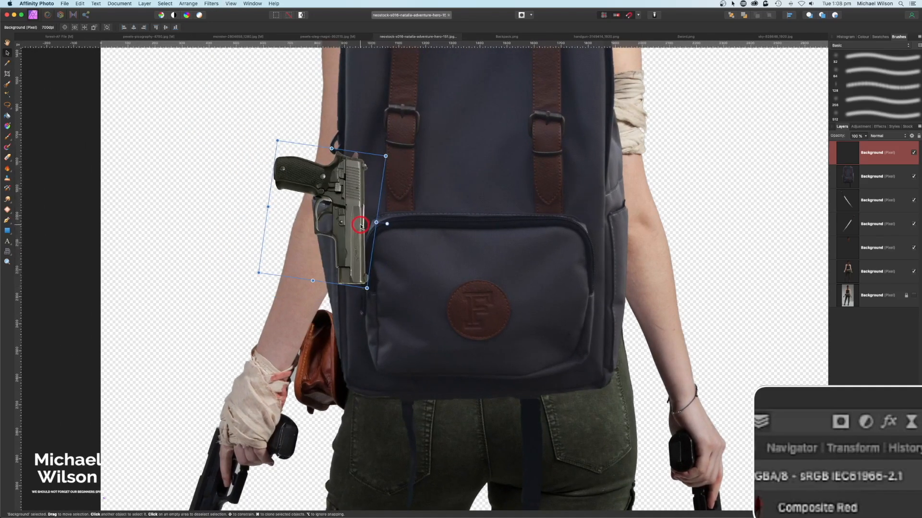
left_click(841, 404)
left_click(8, 138)
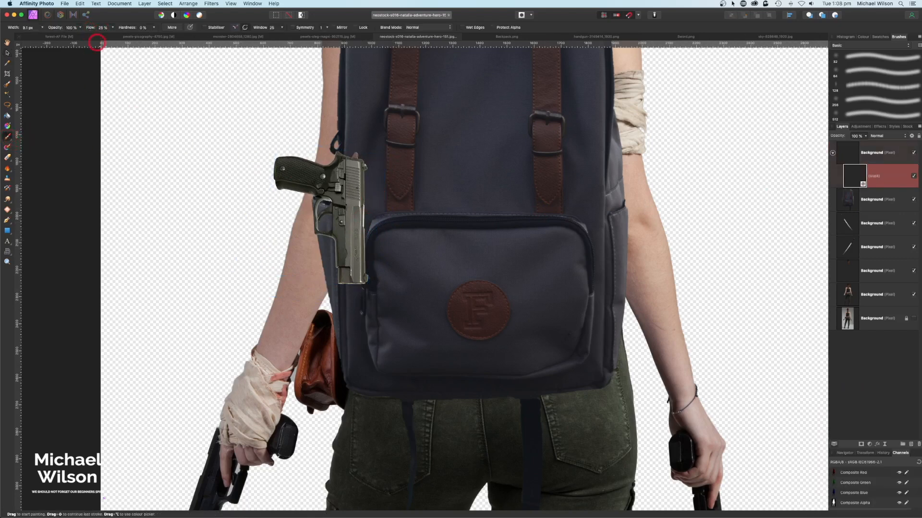
left_click(864, 37)
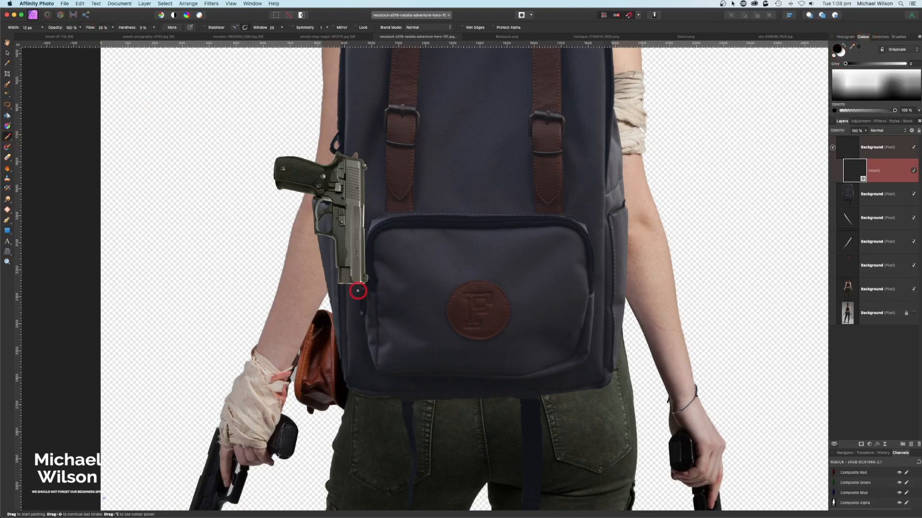
key("]")
key("]")
key("]")
key("]")
key("]")
key("]")
key("]")
key("]")
key("]")
key("]")
mouse_move(358, 290)
left_mouse_down()
mouse_move(322, 280)
mouse_move(363, 262)
mouse_move(327, 255)
mouse_move(361, 249)
mouse_move(323, 248)
mouse_move(380, 227)
mouse_move(321, 230)
mouse_move(342, 231)
mouse_move(319, 211)
mouse_move(389, 222)
mouse_move(367, 218)
mouse_move(345, 160)
mouse_move(363, 279)
mouse_move(366, 150)
mouse_move(319, 175)
left_mouse_up()
- Paint white on the handgun's mask with a smaller brush to restore the rear of the gun above the pocket
key("x")
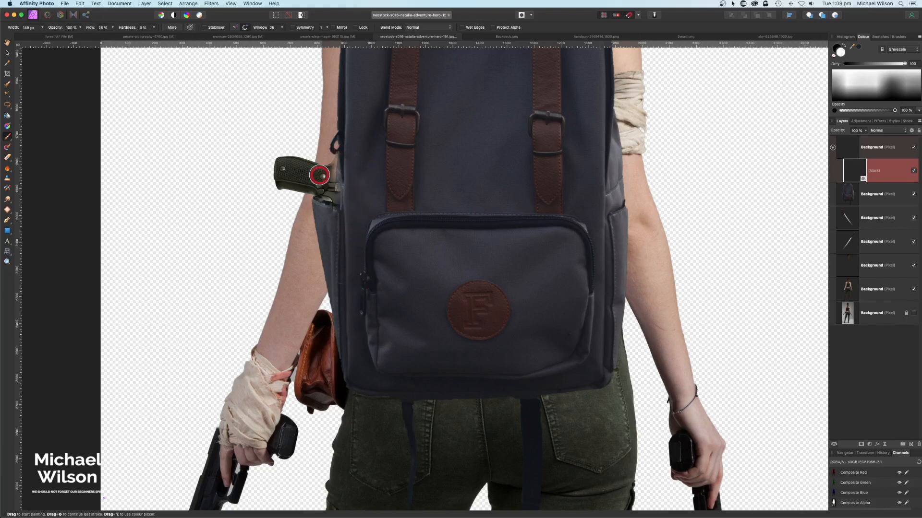
key("bracketleft")
key("bracketleft")
key("bracketleft")
mouse_move(334, 178)
left_mouse_down()
mouse_move(337, 167)
mouse_move(332, 200)
mouse_move(336, 156)
left_mouse_up()
key("x")
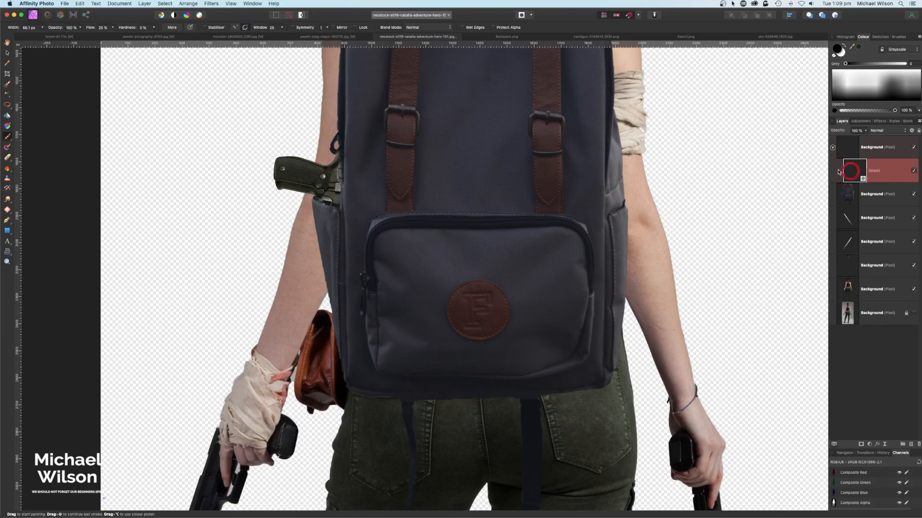
- Duplicate the masked handgun, flip the copy horizontally and place it at the backpack's right side pocket
left_click(833, 148)
left_click(845, 149)
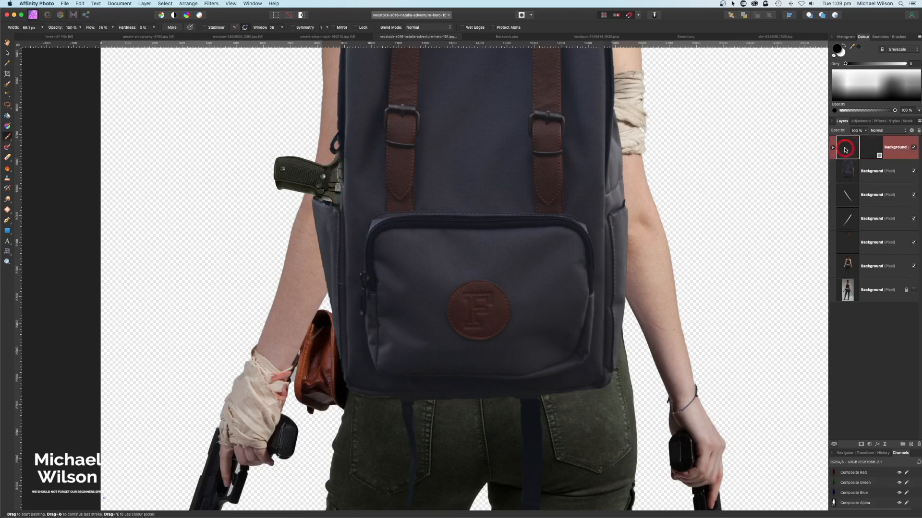
key("super+j")
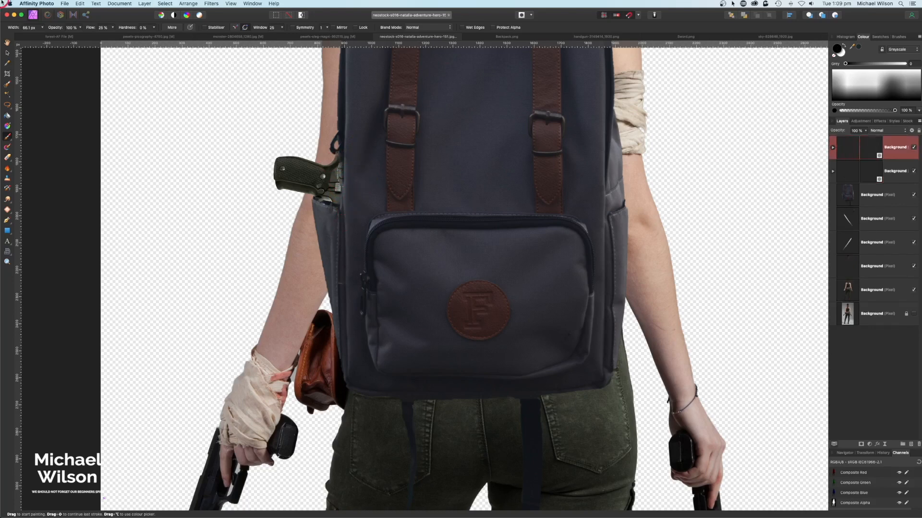
left_click(8, 55)
left_click_drag(307, 173, 562, 175)
left_click(188, 4)
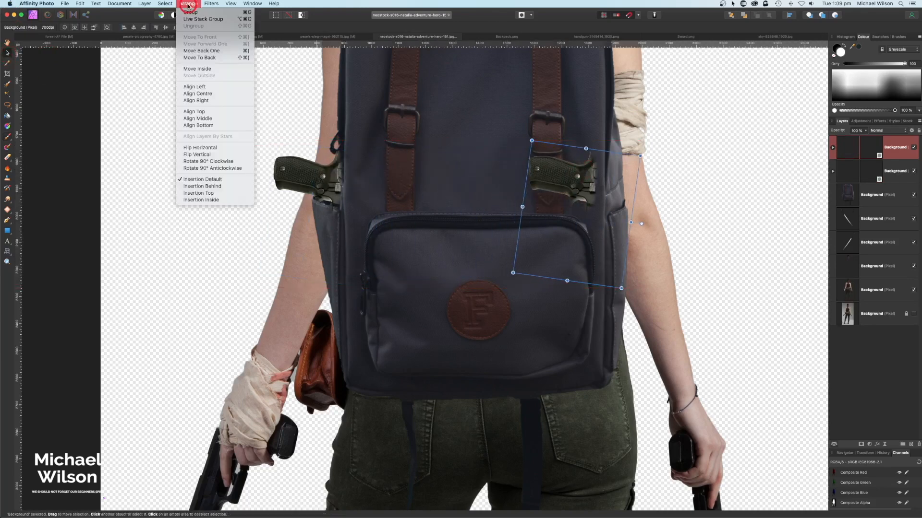
left_click(200, 147)
left_click_drag(566, 215, 617, 221)
- Paint black on the duplicate handgun's mask to hide the parts overlapping the right side pocket
left_click(854, 171)
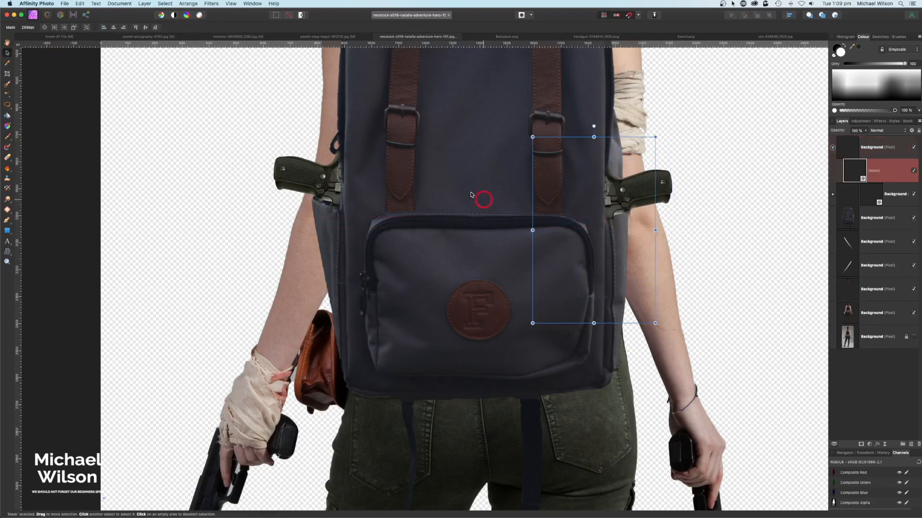
left_click(12, 142)
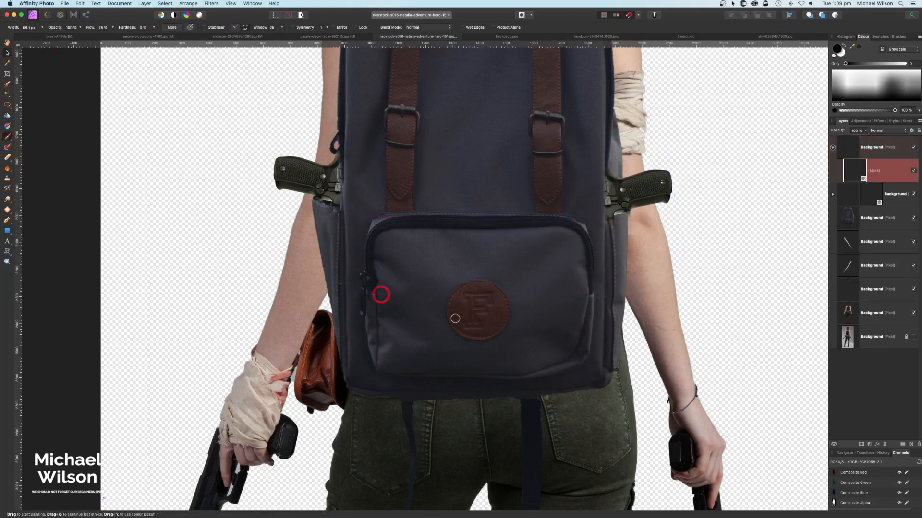
key("x")
left_click_drag(629, 219, 623, 217)
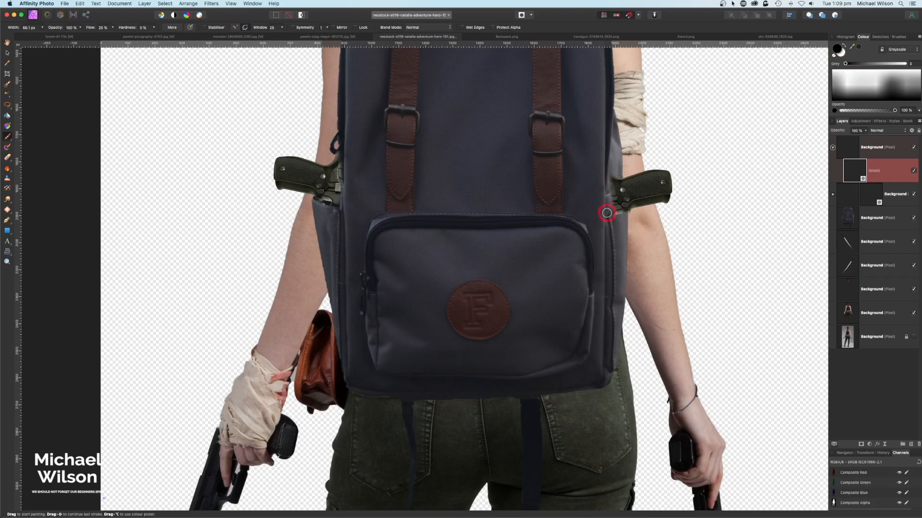
key("super+0")
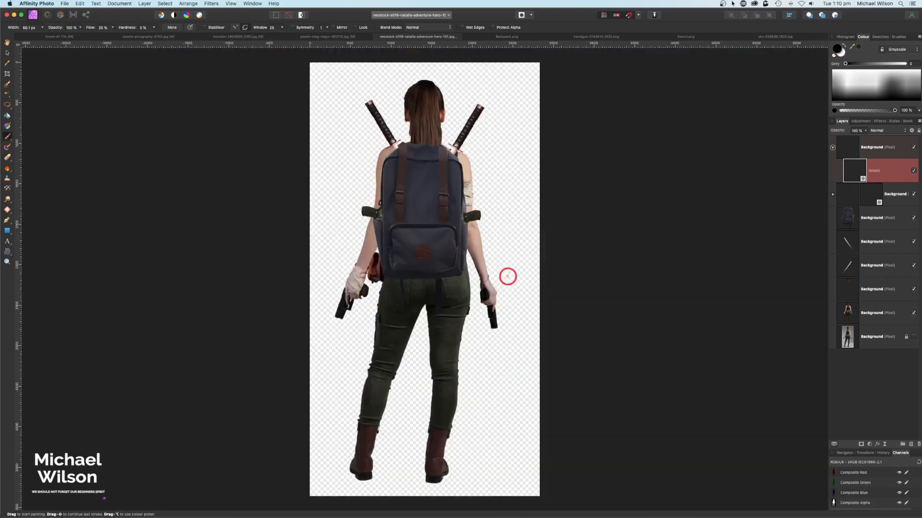
- Paint white with a smaller brush on the duplicate handgun's mask to restore the gun's rear beside the backpack
key("super+1")
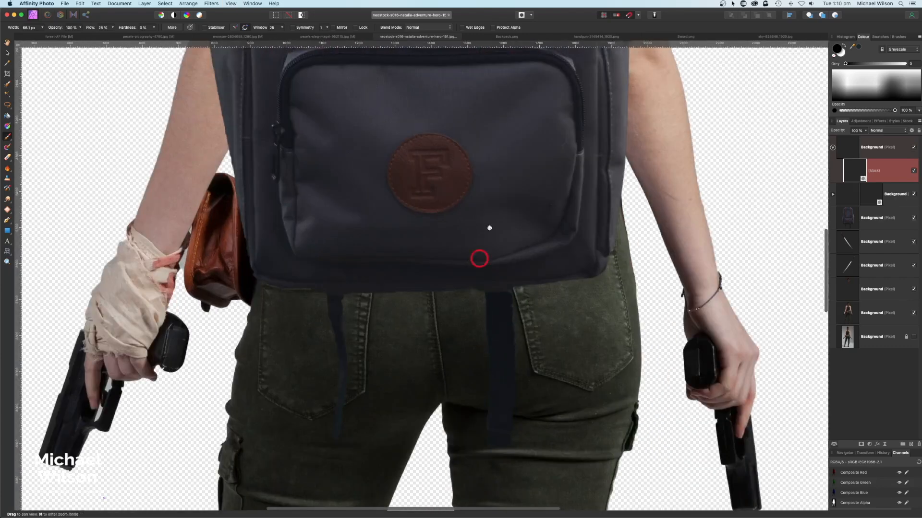
scroll(475, 263, "up", 5)
key("bracketright")
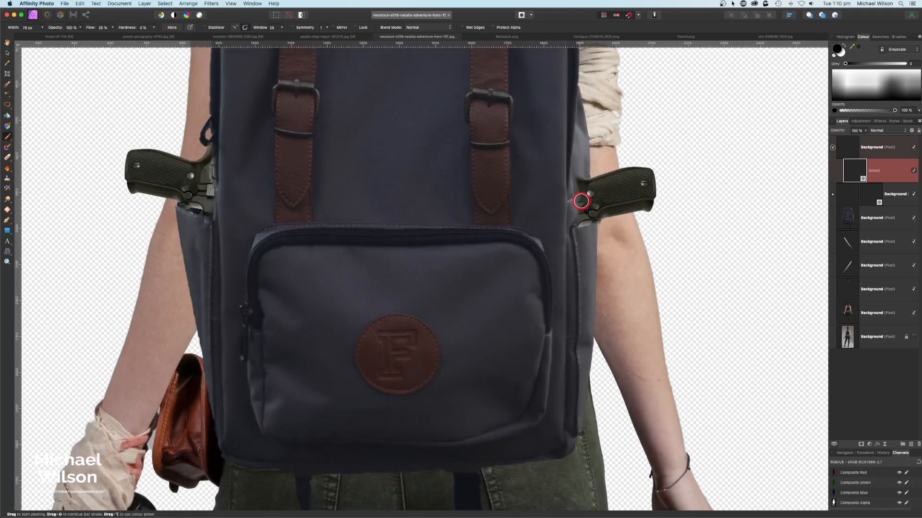
key("x")
left_click_drag(577, 219, 573, 208)
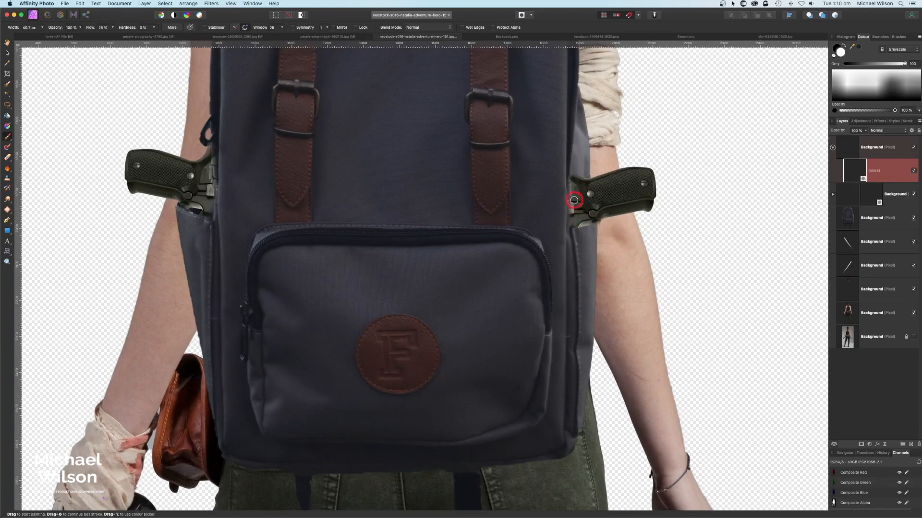
key("super+0")
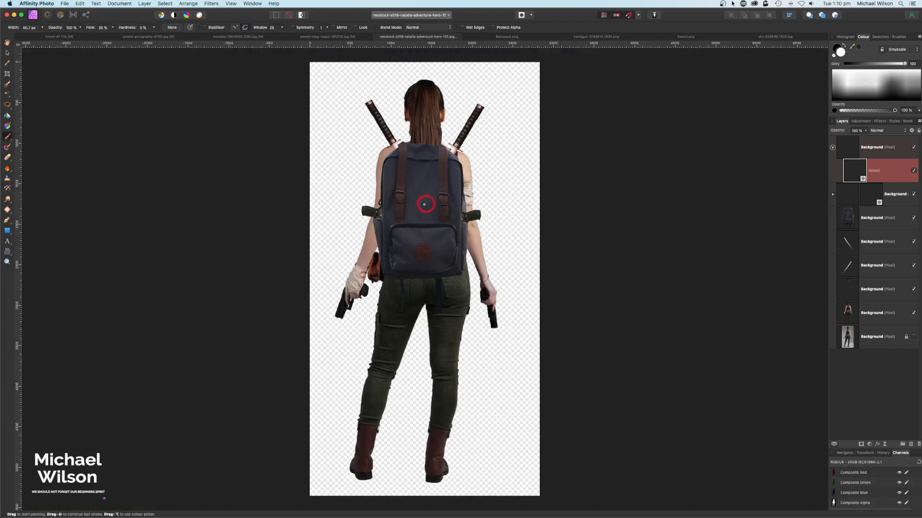
- Add a Recolour adjustment with hue 0° and 100% saturation, invert its mask and paint red blood onto the woman's arm bandages
left_click(877, 153)
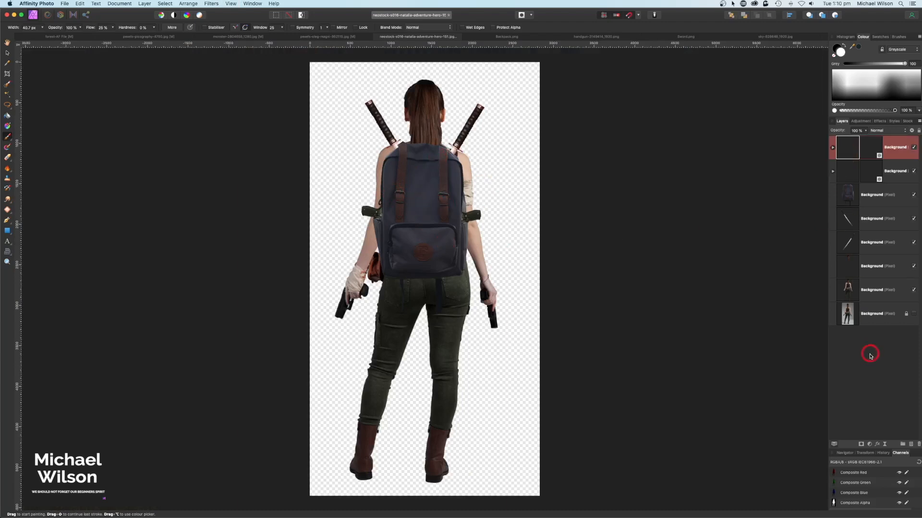
left_click(872, 448)
left_click(864, 470)
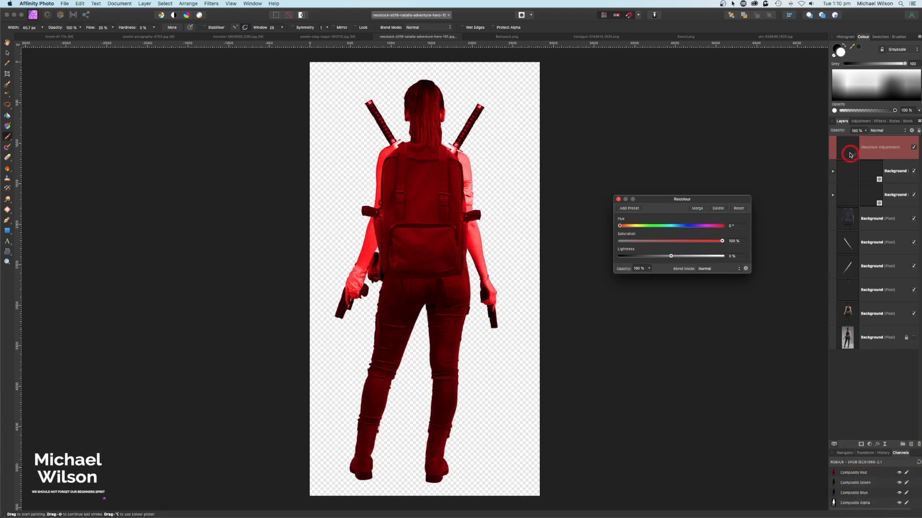
key("super+i")
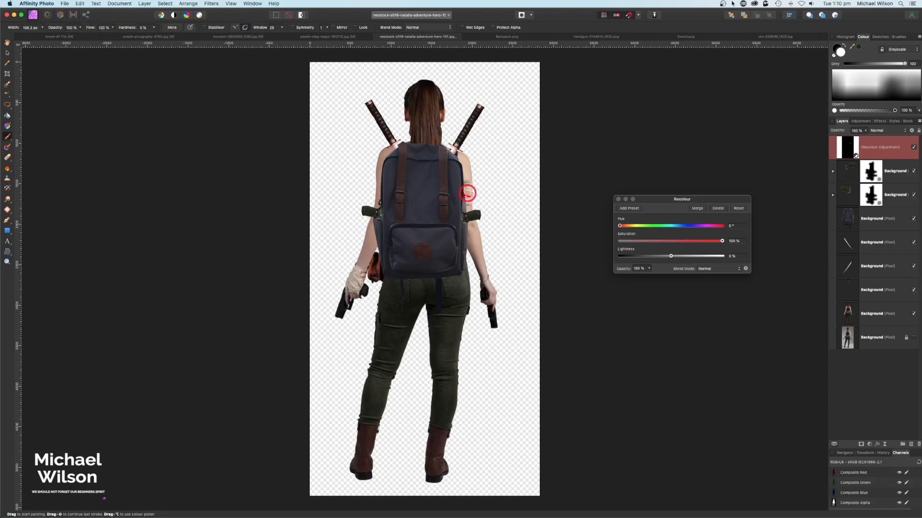
mouse_move(355, 277)
left_mouse_down()
mouse_move(357, 270)
mouse_move(353, 283)
left_mouse_up()
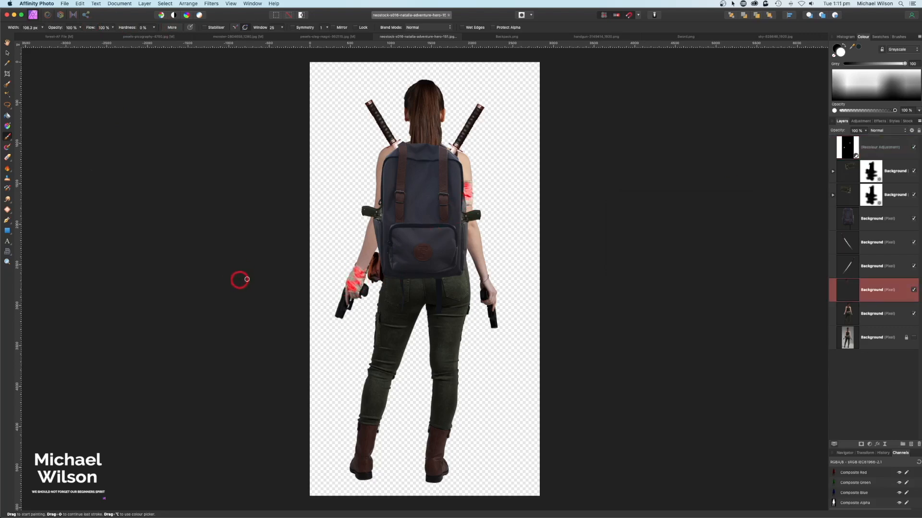
- Move the ponytail layer above the backpack layer and switch to the Erase Brush tool
left_click(876, 291)
left_click_drag(882, 270, 895, 205)
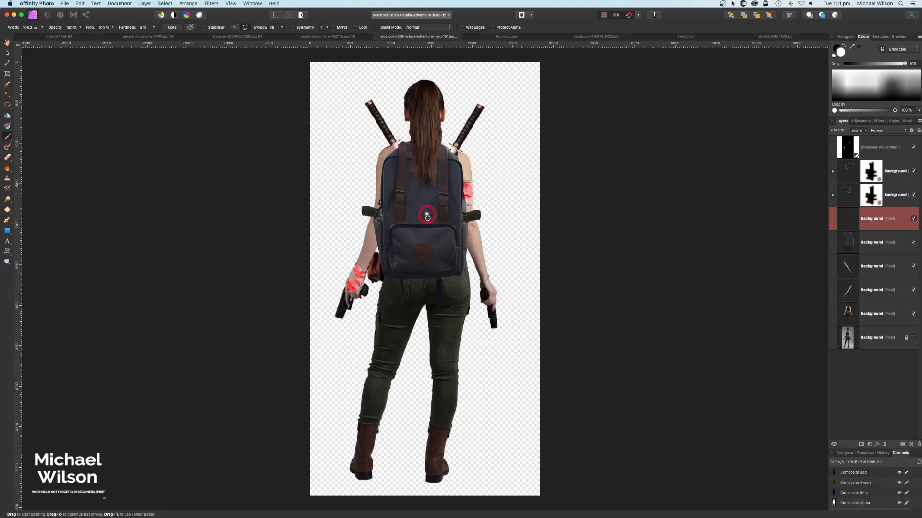
left_click(8, 157)
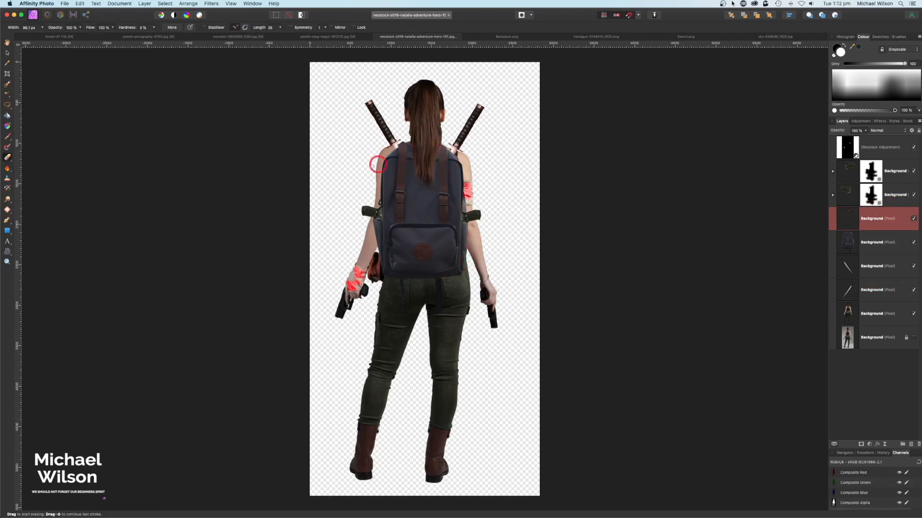
- Select all layers of the woman's document and create a merged layer from the visible ones with Merge Visible
left_click(868, 149)
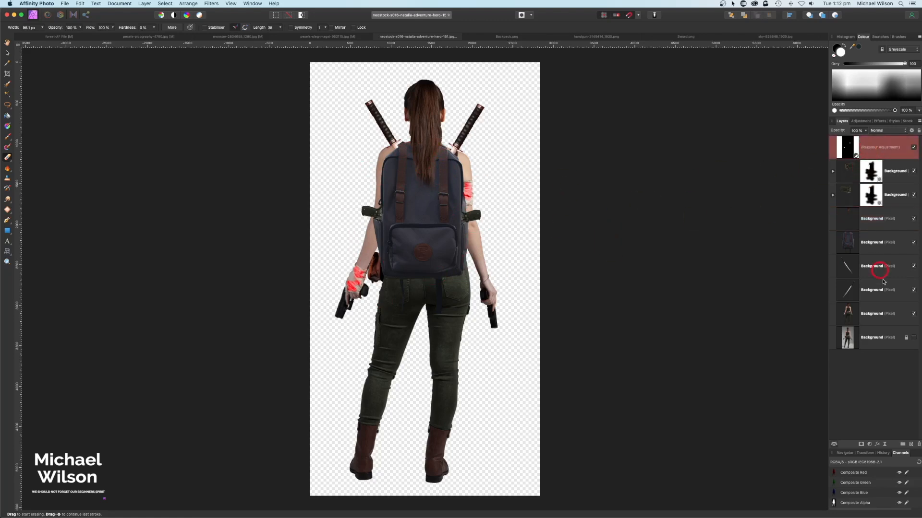
left_click(877, 336, "shift")
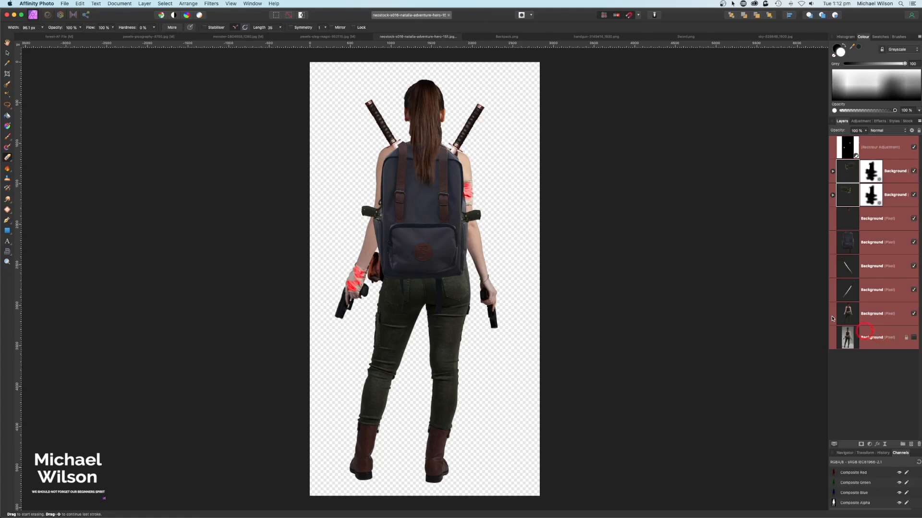
left_click(146, 4)
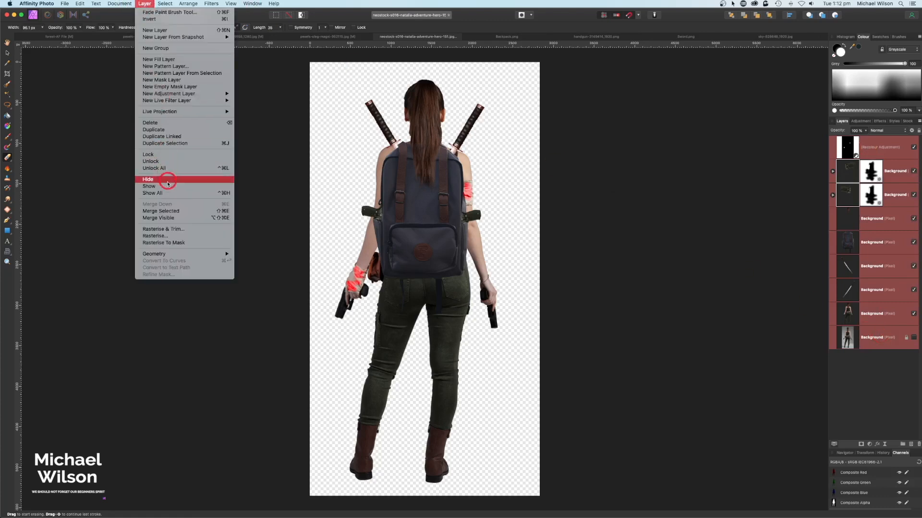
left_click(165, 219)
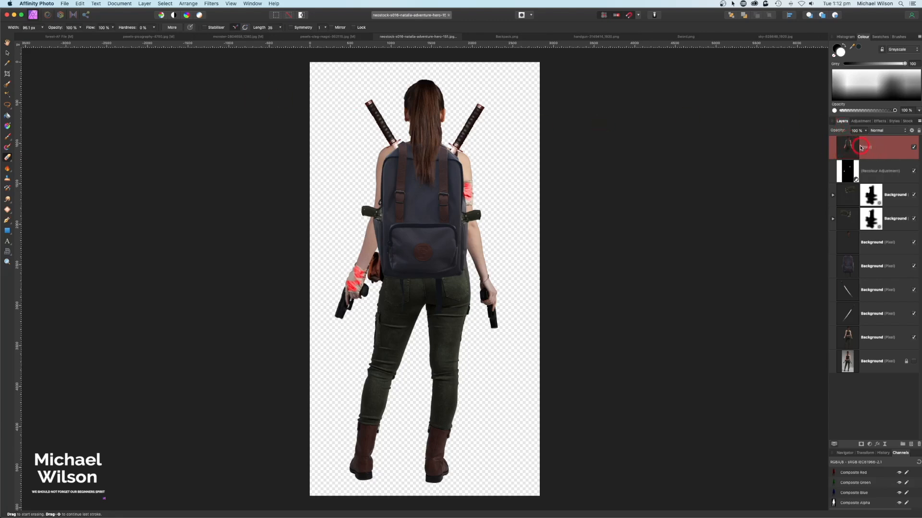
- Paste the merged woman as the uppermost layer of the forest document, scale her down to fit the scene and move her to the centre
left_click(53, 37)
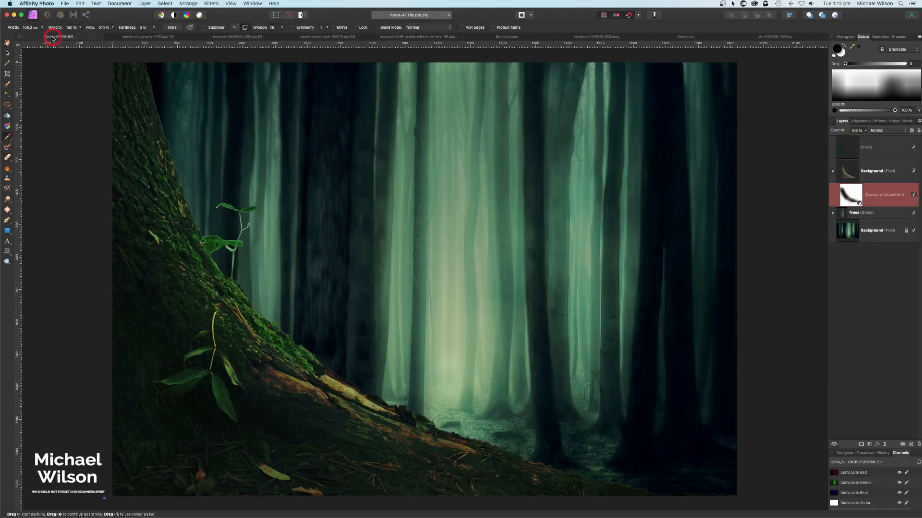
left_click(846, 150)
key("super+v")
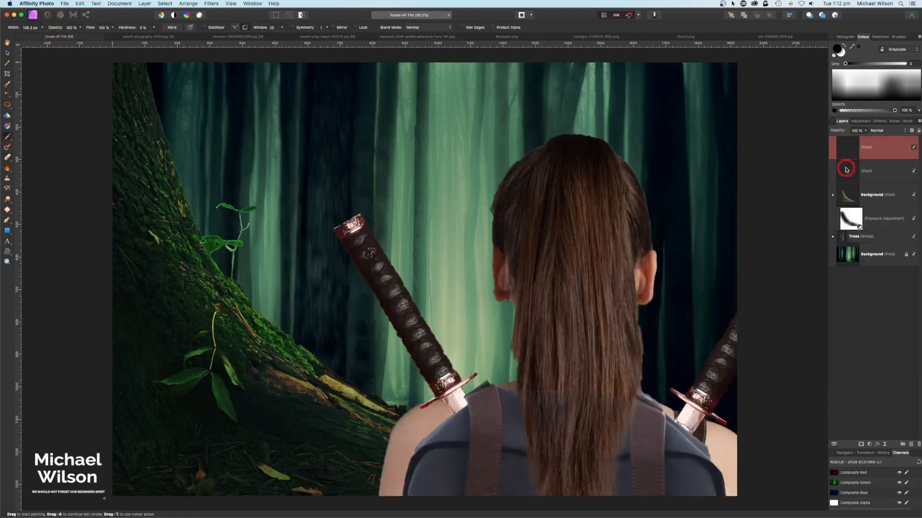
left_click(25, 50)
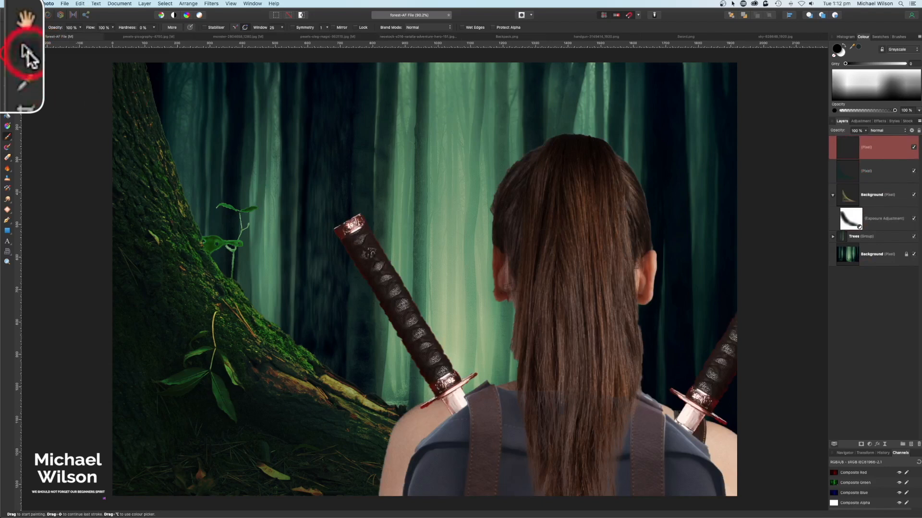
double_click(854, 154)
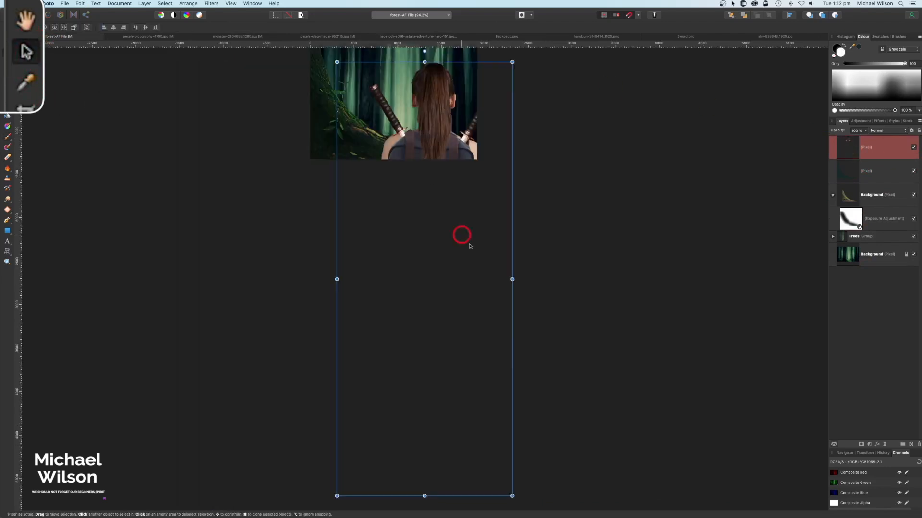
left_click_drag(511, 497, 414, 145)
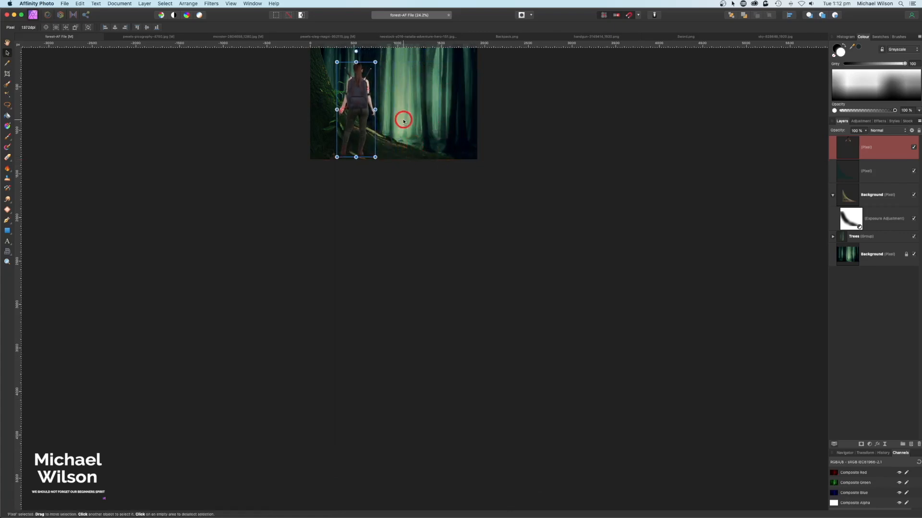
key("super+0")
left_click_drag(278, 271, 470, 271)
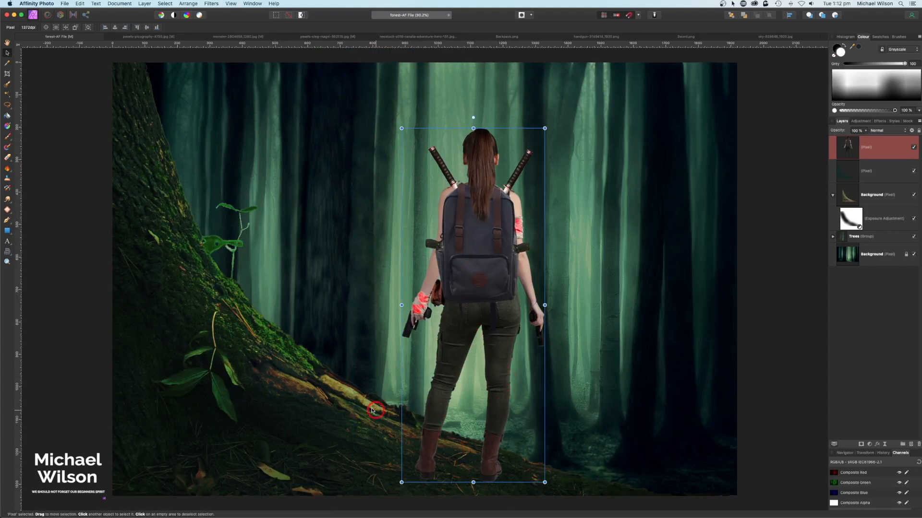
- Place the woman's layer beneath the mossy tree layer, scale her down further and position her behind the sloping root
left_click_drag(880, 160, 838, 233)
left_click_drag(543, 130, 513, 206)
left_click_drag(473, 279, 526, 285)
left_click_drag(565, 215, 558, 229)
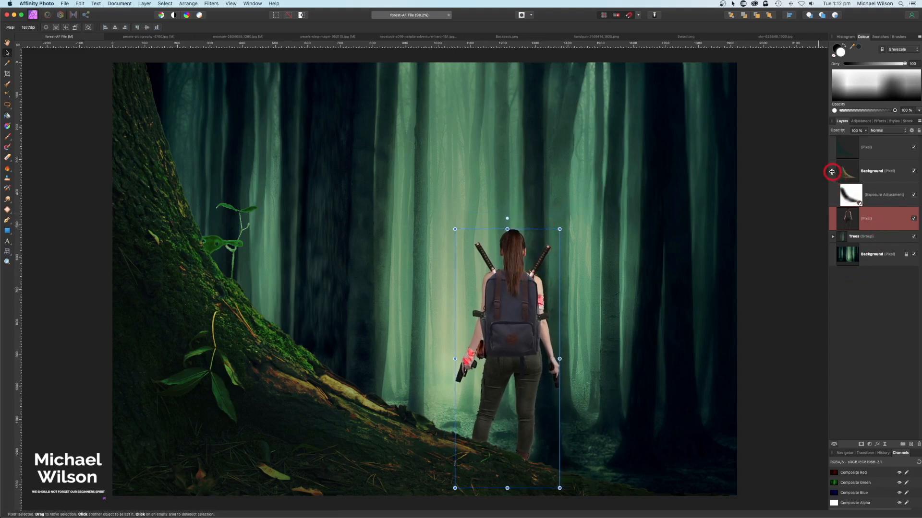
left_click_drag(832, 171, 832, 172)
- Copy the merged monster into the forest document above the Background layer, then resize and place him among the trees facing the woman
left_click(232, 37)
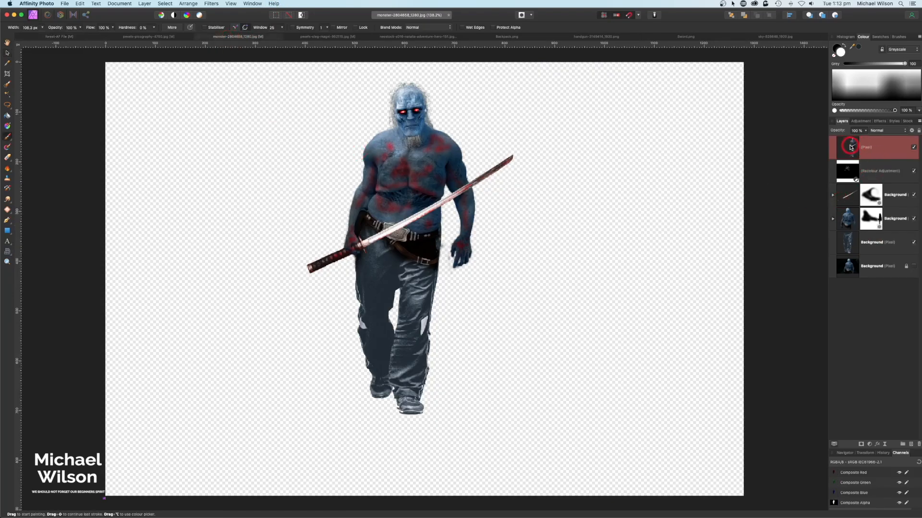
left_click(50, 38)
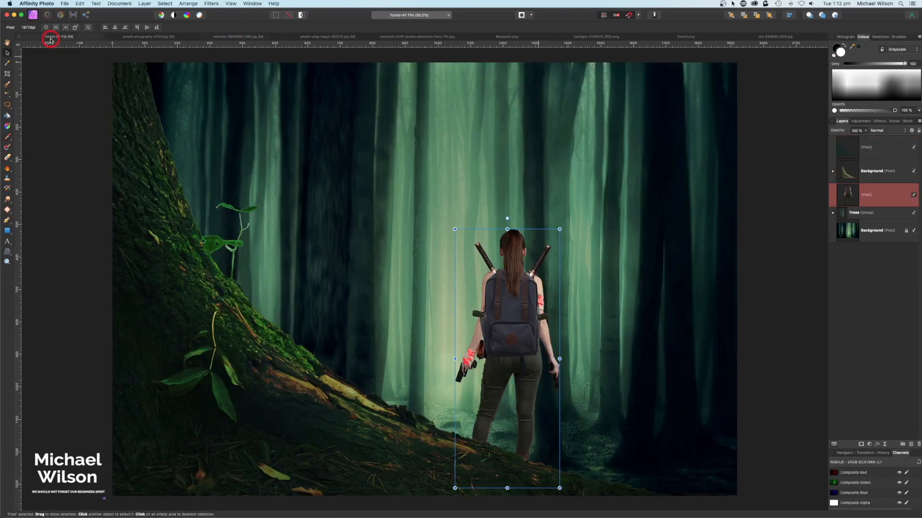
left_click(863, 233)
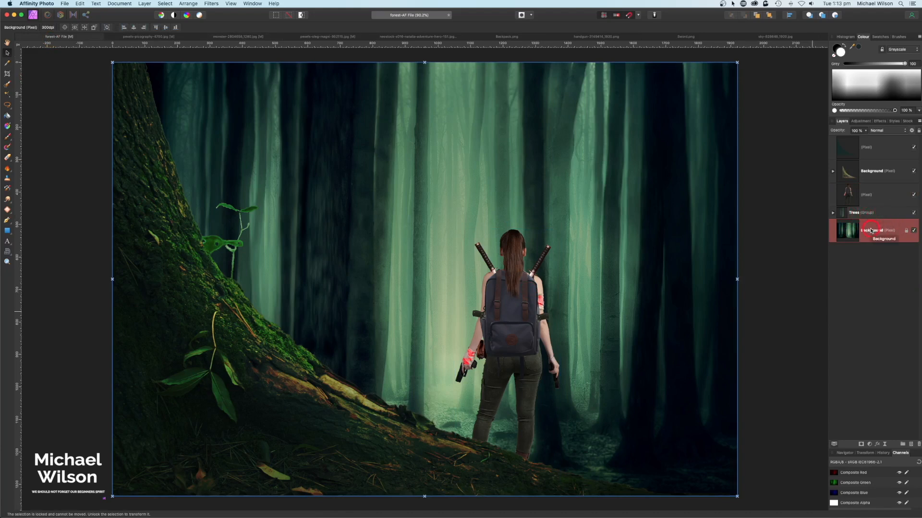
key("super+v")
left_click_drag(346, 121, 465, 243)
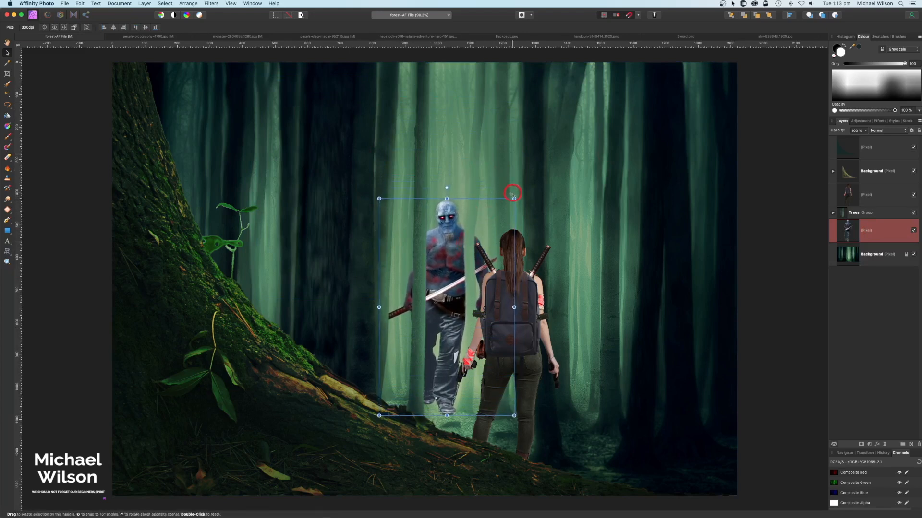
left_click_drag(513, 200, 510, 205)
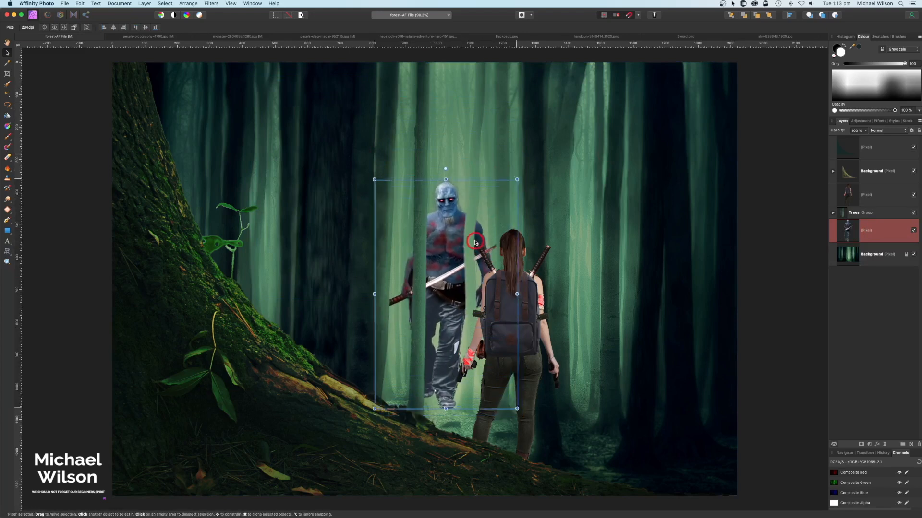
left_click_drag(476, 236, 472, 243)
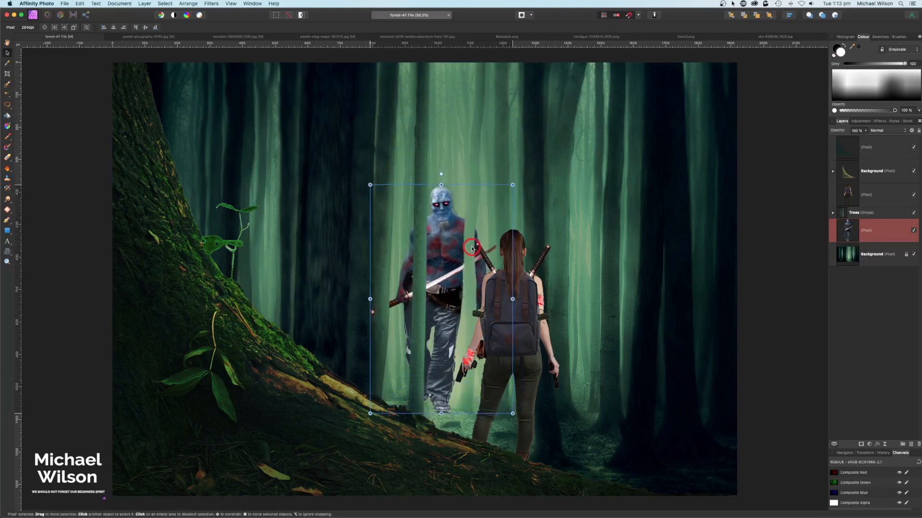
- Scale the woman down slightly and shift her away from the monster
left_click(525, 288)
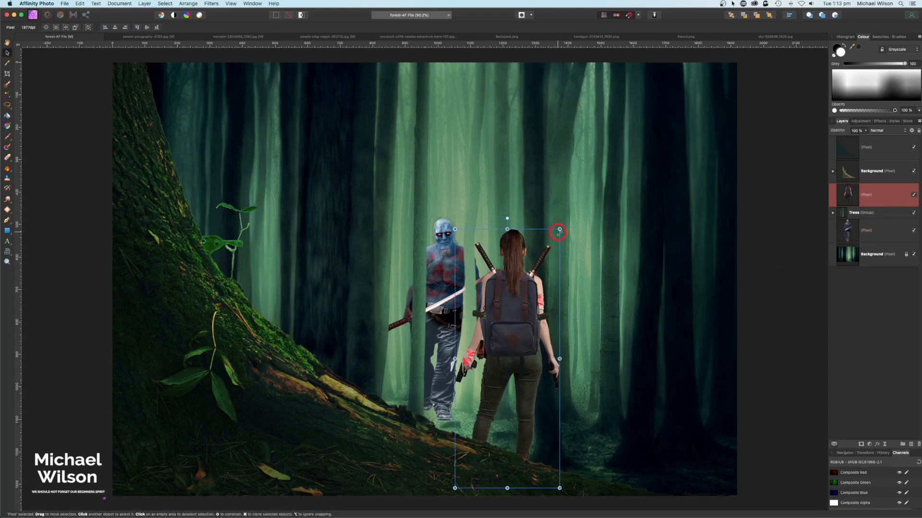
left_click_drag(558, 232, 549, 251)
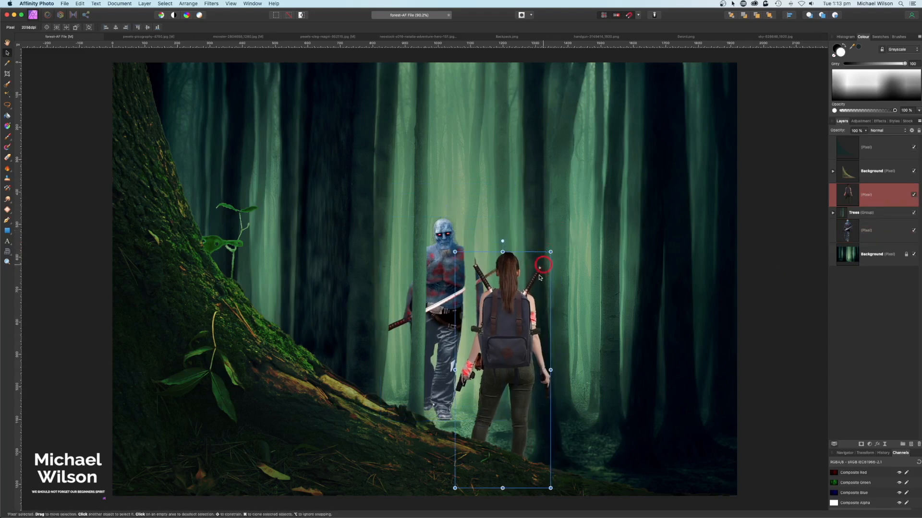
left_click_drag(516, 337, 538, 341)
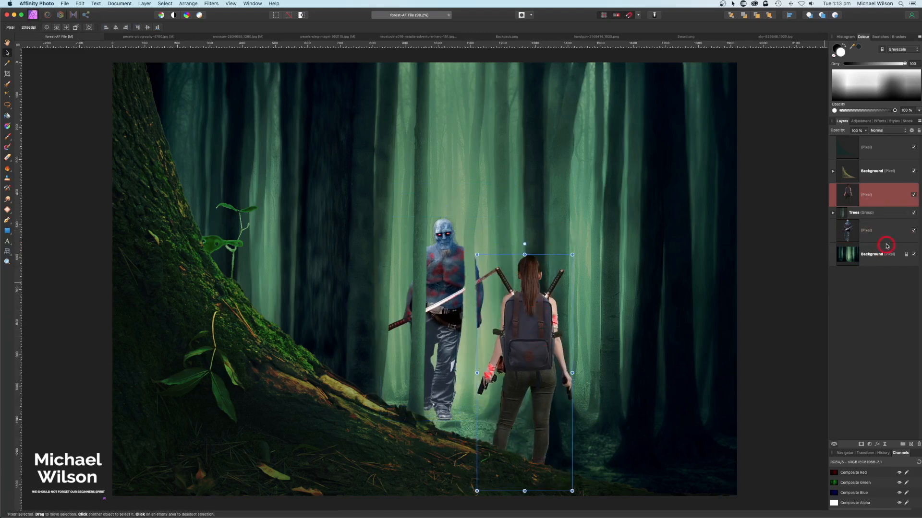
- Duplicate the monster layer, flip the copy horizontally and vertically, and place it below his feet as a shadow
left_click(875, 231)
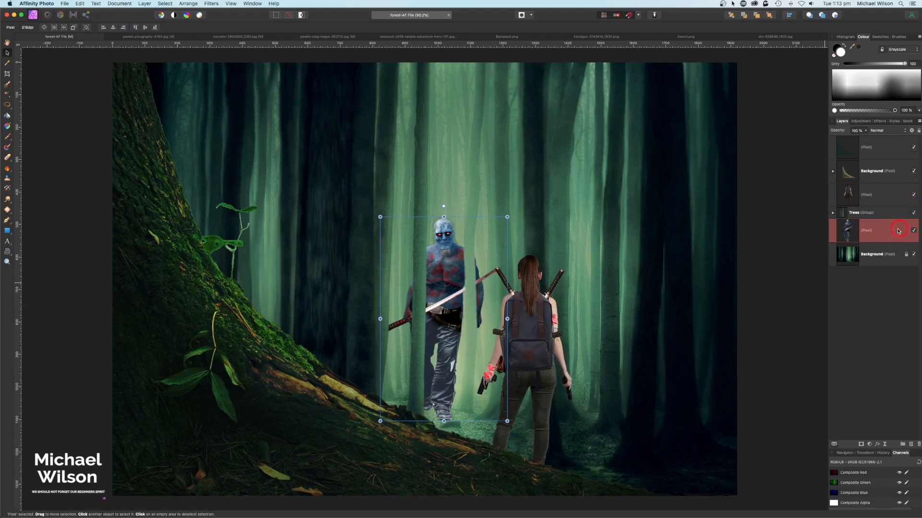
left_click(863, 294)
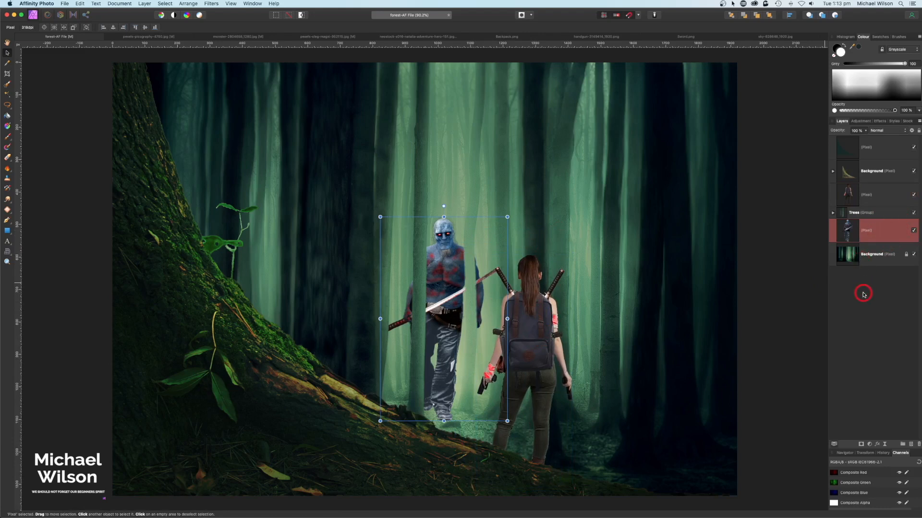
key("super+j")
left_click(187, 5)
left_click(199, 148)
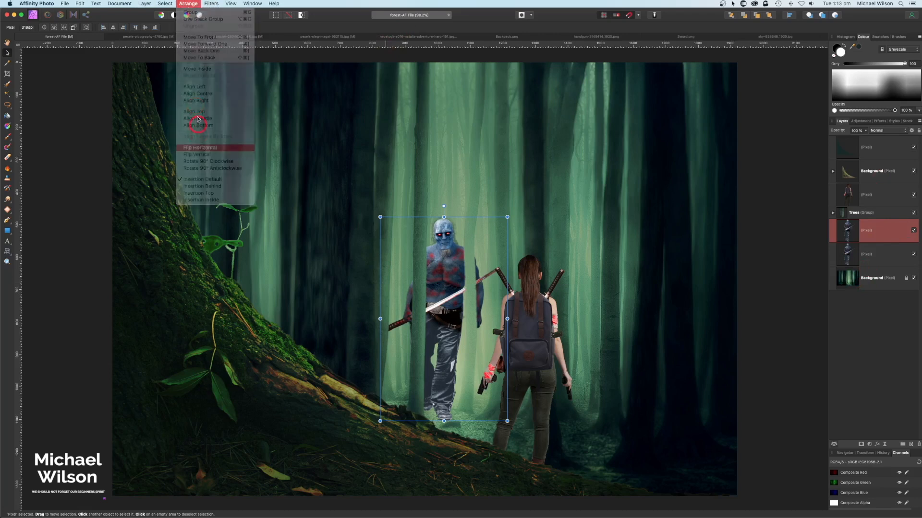
left_click(187, 4)
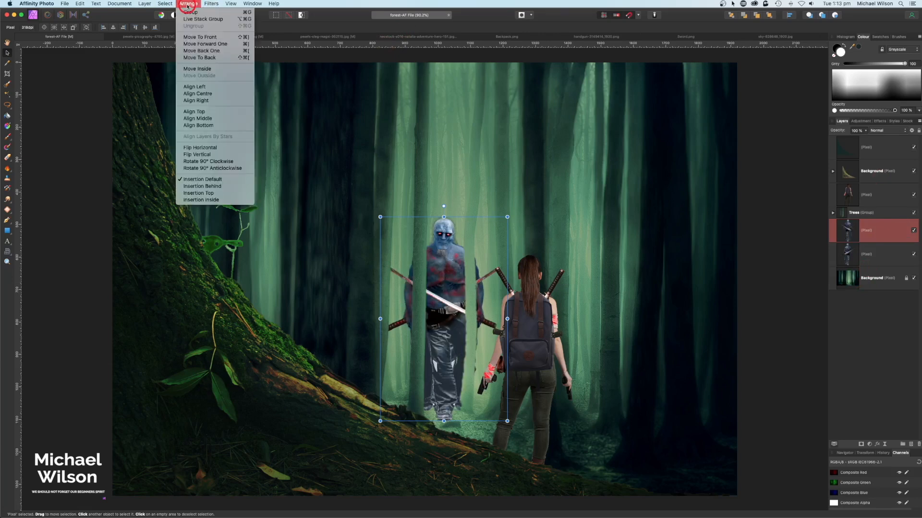
left_click(197, 154)
left_click_drag(455, 278, 437, 469)
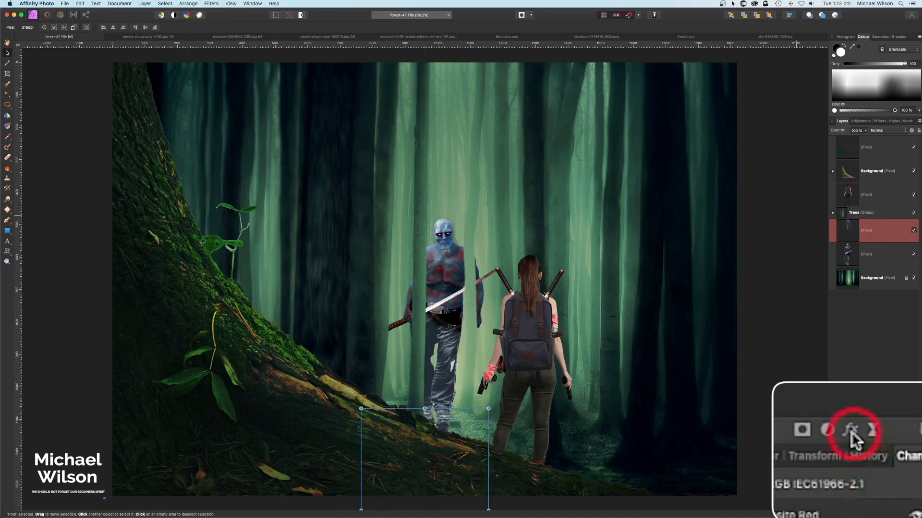
- Apply a black Colour Overlay effect to the flipped monster copy and lower its layer opacity to 20%
left_click(863, 329)
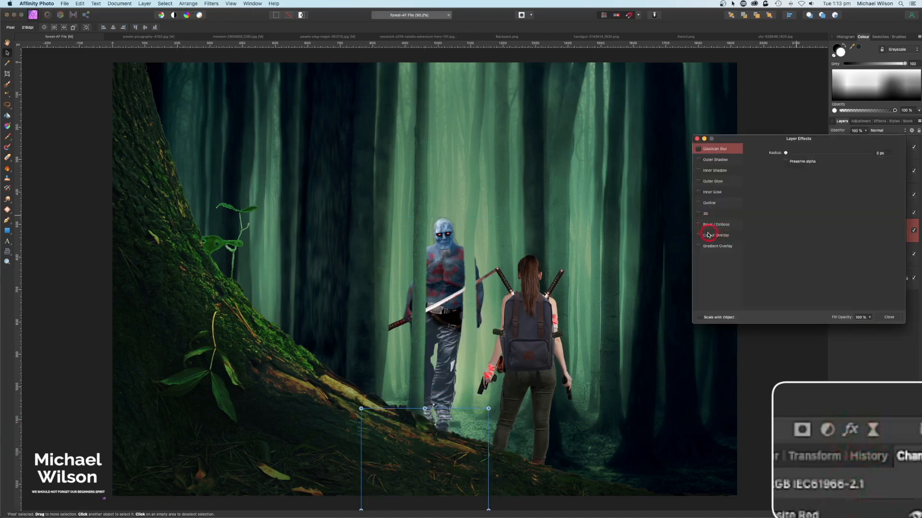
left_click(699, 235)
left_click(794, 173)
left_click(696, 139)
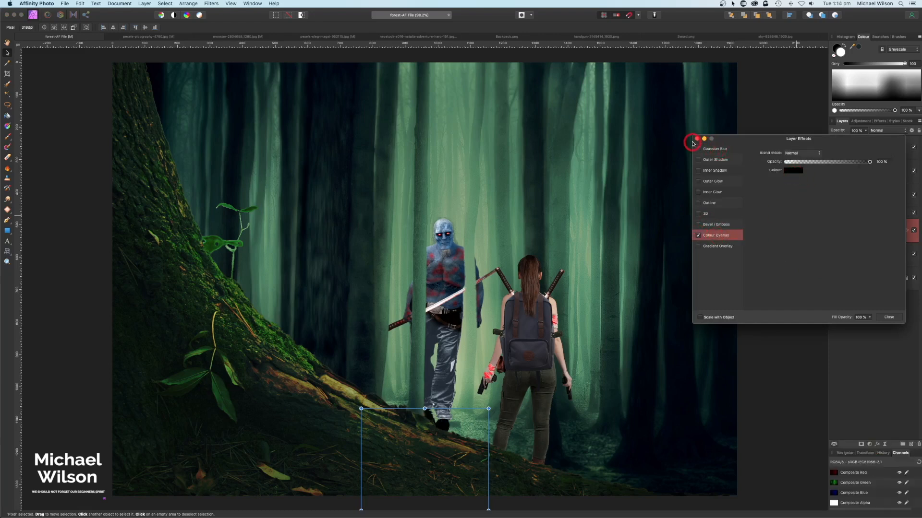
left_click(866, 132)
left_click_drag(859, 139, 818, 140)
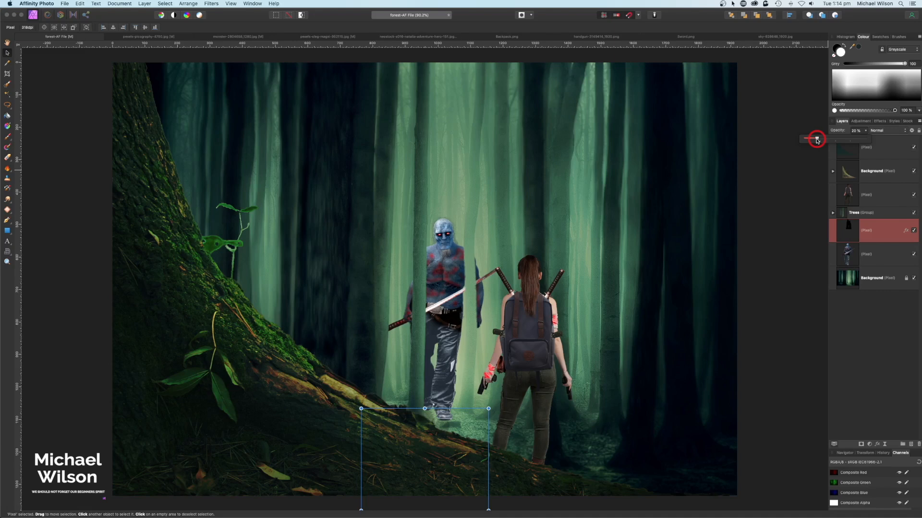
left_click(433, 296)
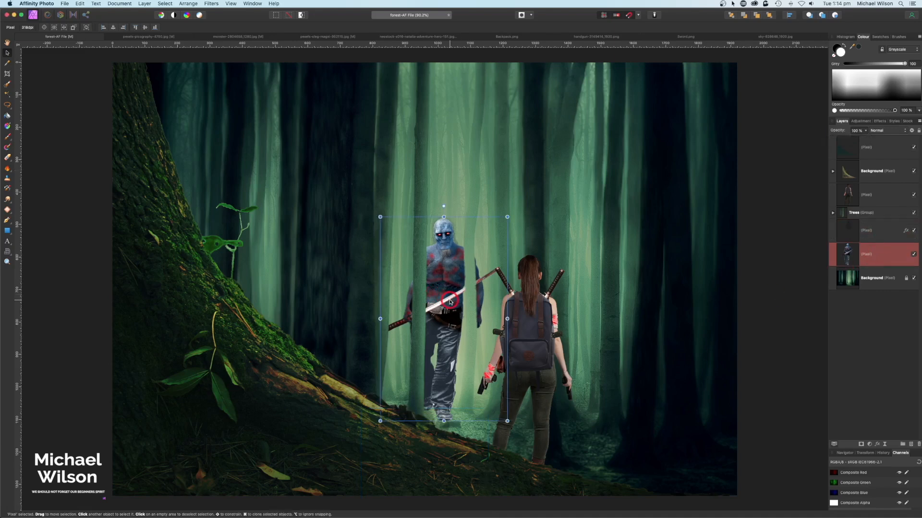
- Raise the monster and scale him down slightly, then move his shadow up to meet his feet
left_click_drag(450, 301, 454, 292)
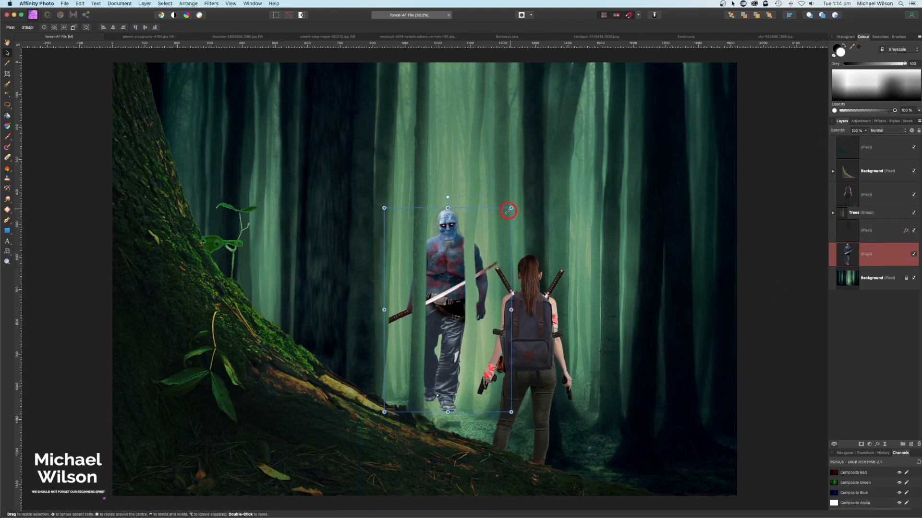
left_click_drag(510, 209, 505, 223)
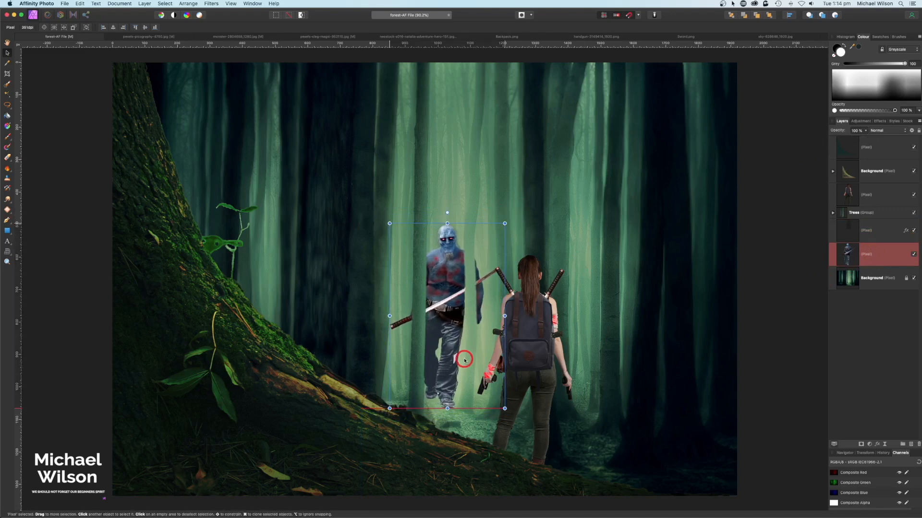
left_click(874, 230)
left_click_drag(484, 433, 487, 422)
left_click(712, 399)
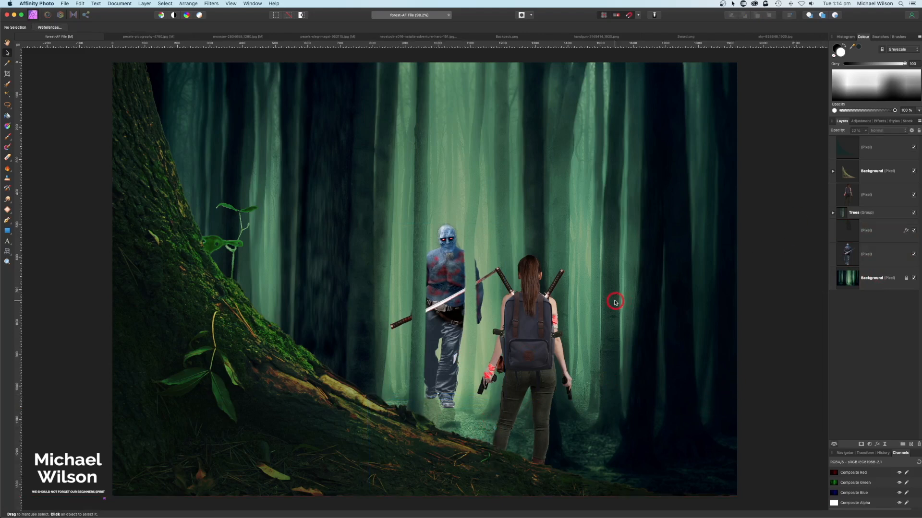
- Set the monster layer's blend mode to Soft Light
left_click(854, 256)
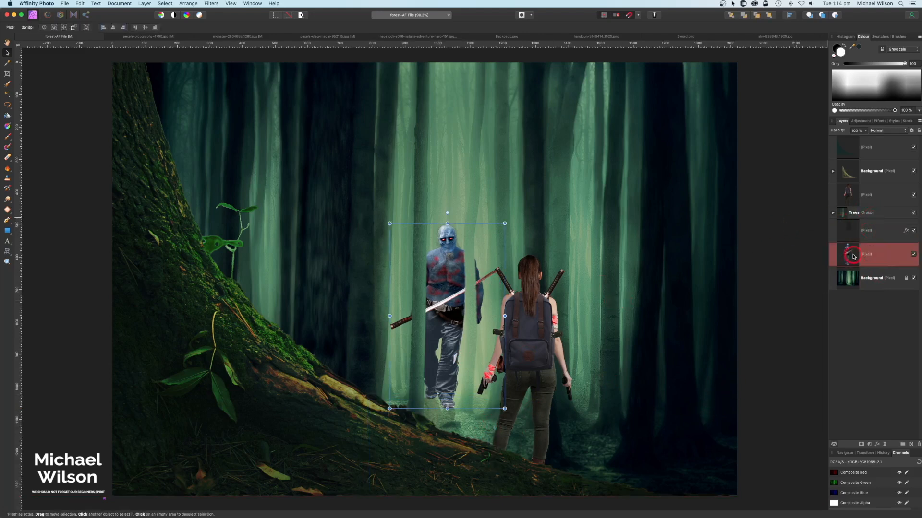
left_click(881, 132)
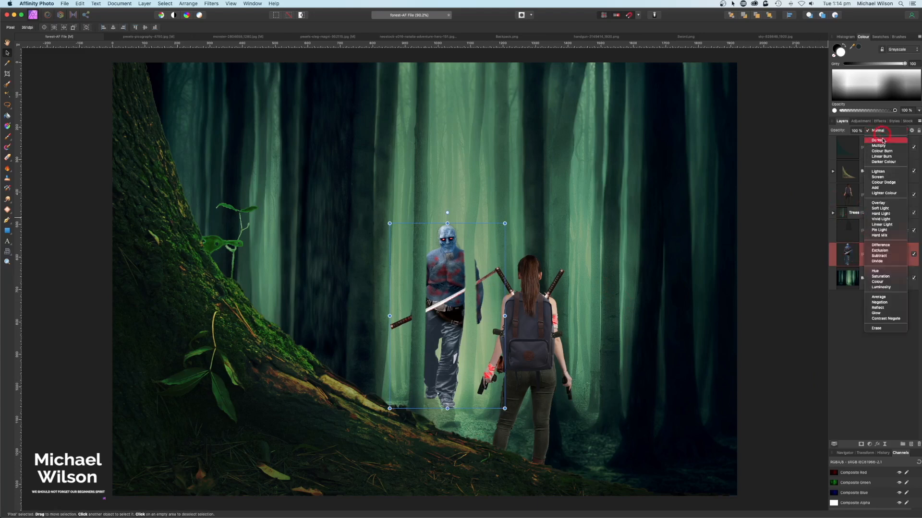
left_click(880, 208)
left_click(757, 362)
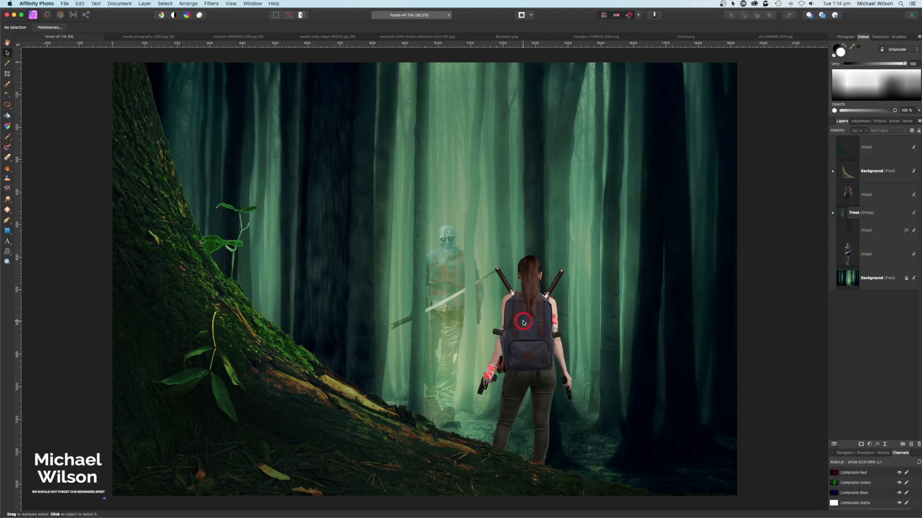
- Load a selection from the woman's layer and add a new pixel layer above her
left_click(850, 194)
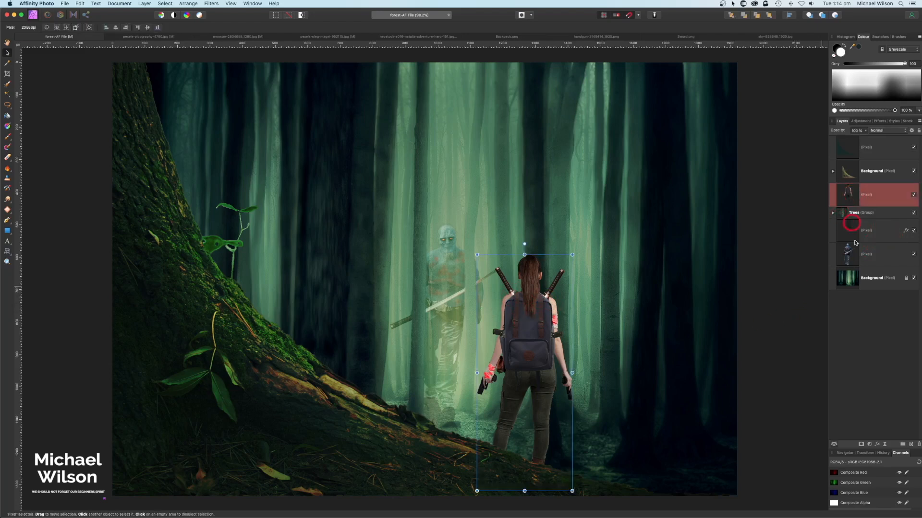
left_click(163, 4)
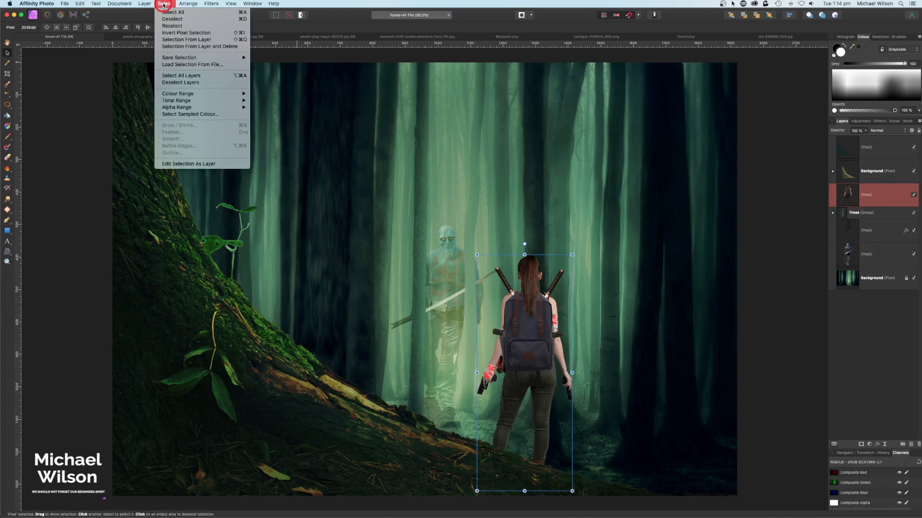
left_click(174, 40)
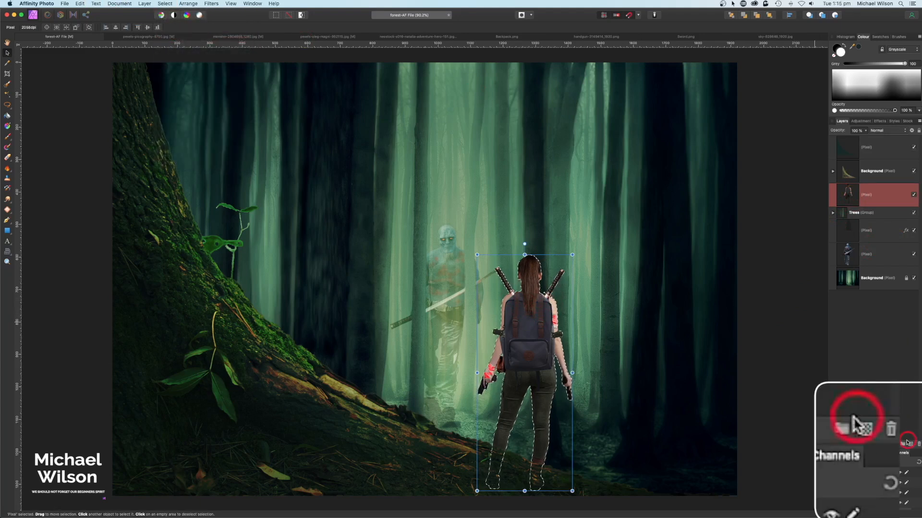
left_click(910, 444)
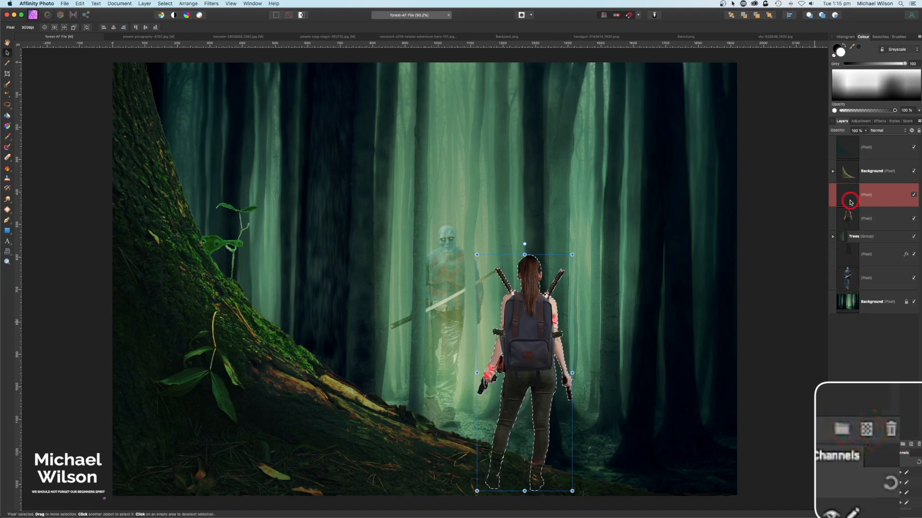
- Paint the woman's silhouette on the new layer with a dark tone sampled from the forest, and set its blend mode to Average
left_click(866, 308)
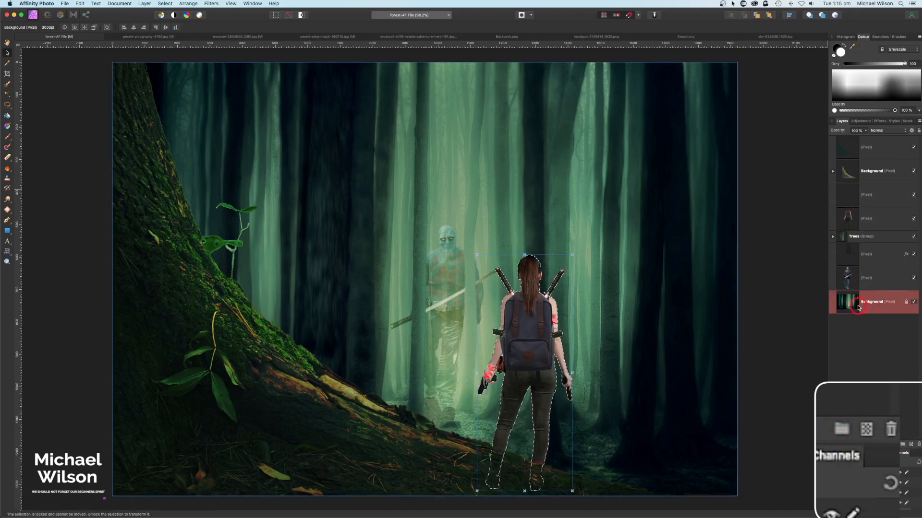
mouse_move(852, 48)
left_mouse_down()
mouse_move(844, 79)
mouse_move(597, 200)
mouse_move(352, 243)
left_mouse_up()
key("b")
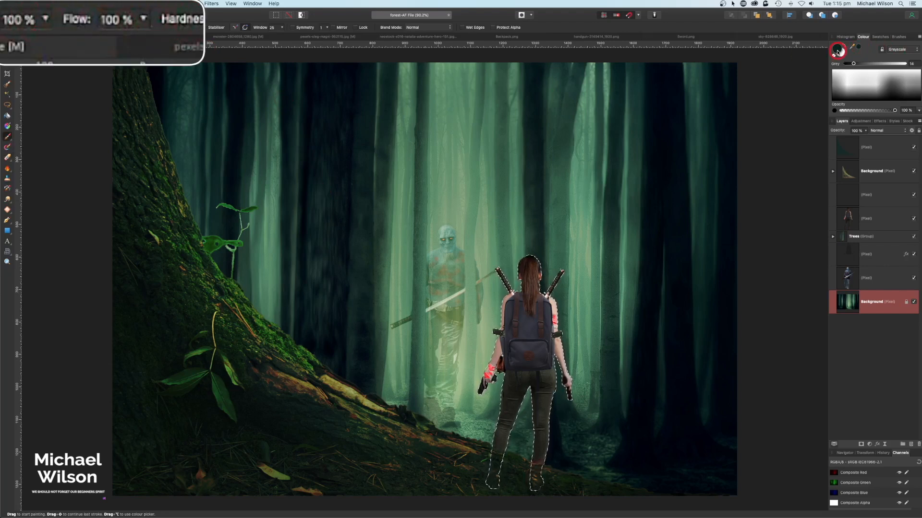
left_click(872, 196)
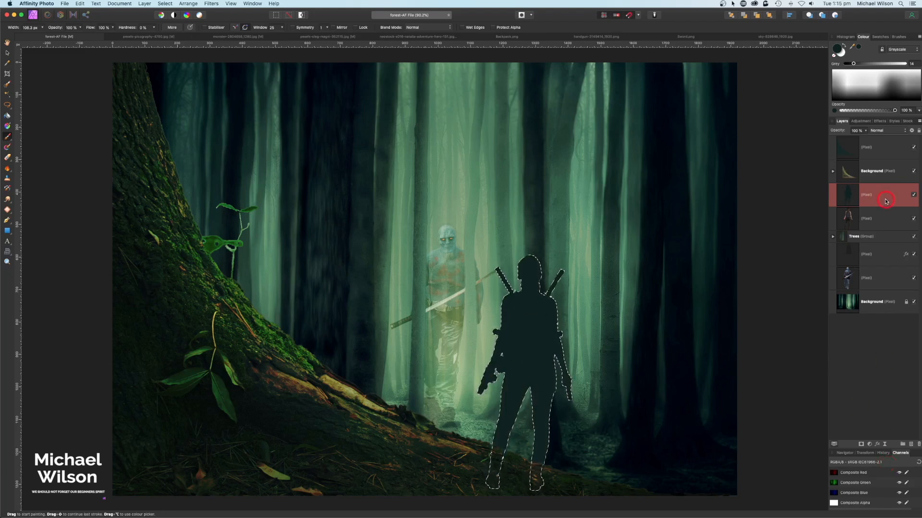
left_click(882, 132)
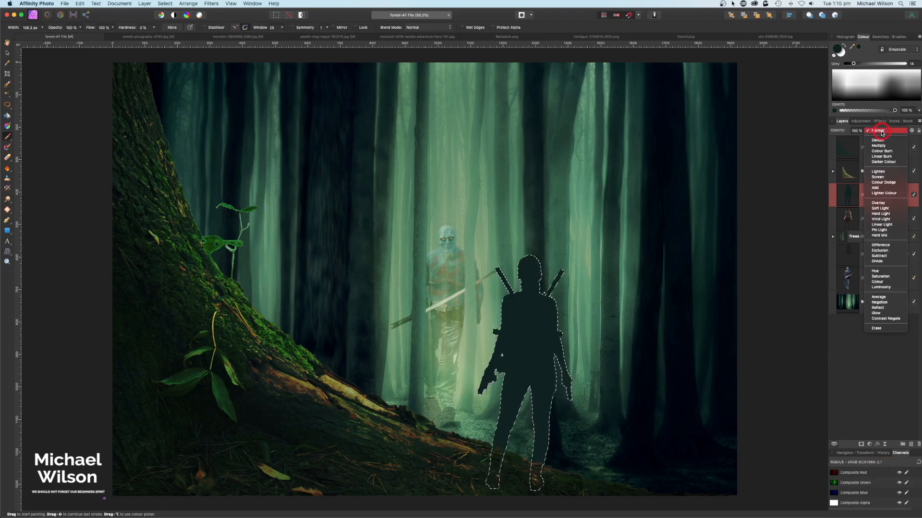
left_click(881, 297)
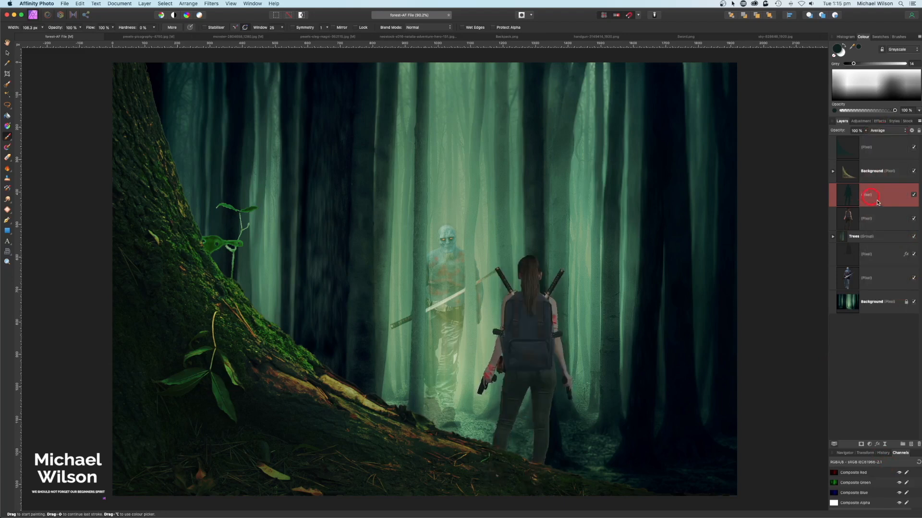
- Darken the woman with an Exposure adjustment nested in her layer, and brush out part of its effect at the mask's centre
left_click(862, 222)
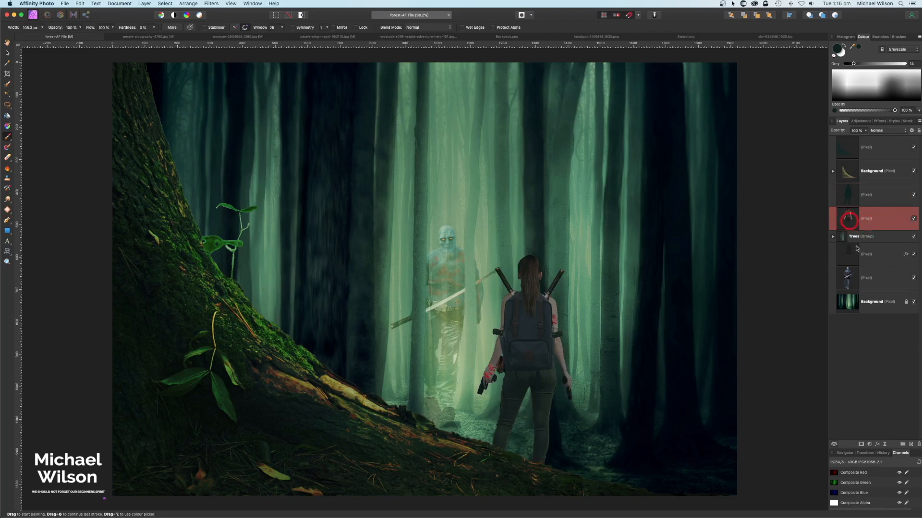
left_click(869, 445)
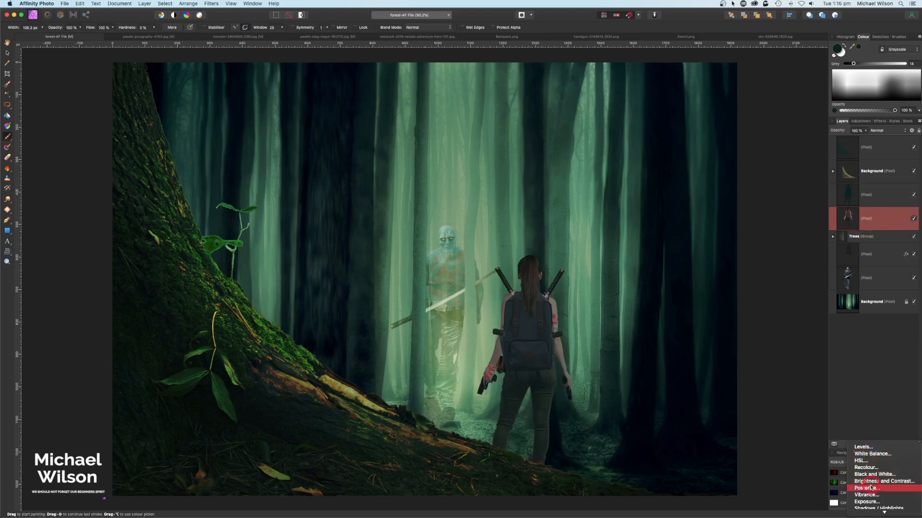
left_click_drag(874, 224, 848, 242)
left_click(673, 226)
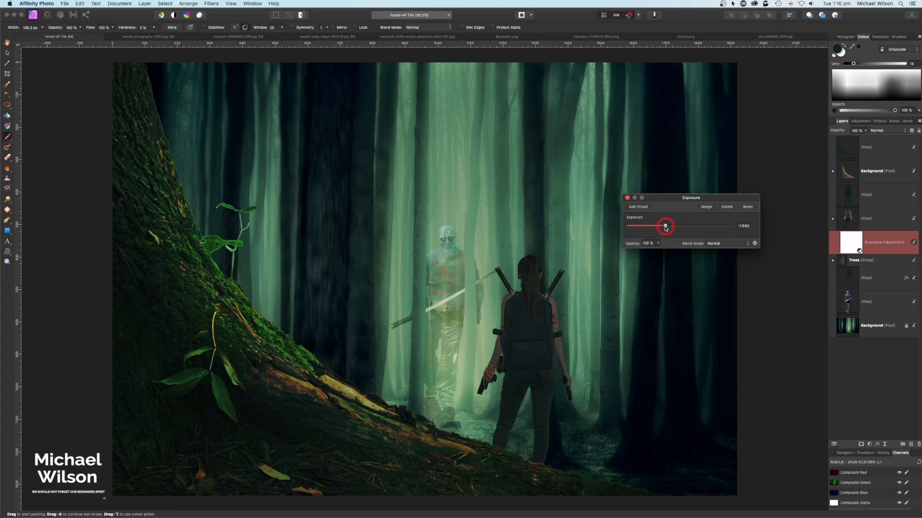
left_click(628, 198)
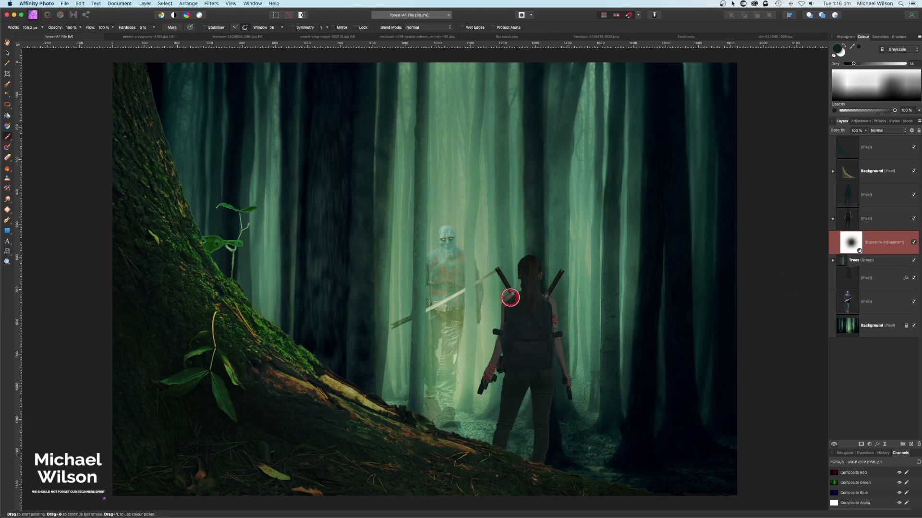
- Load a selection from the woman's layer, adjust its edge with Grow / Shrink, and invert it
left_click(852, 222)
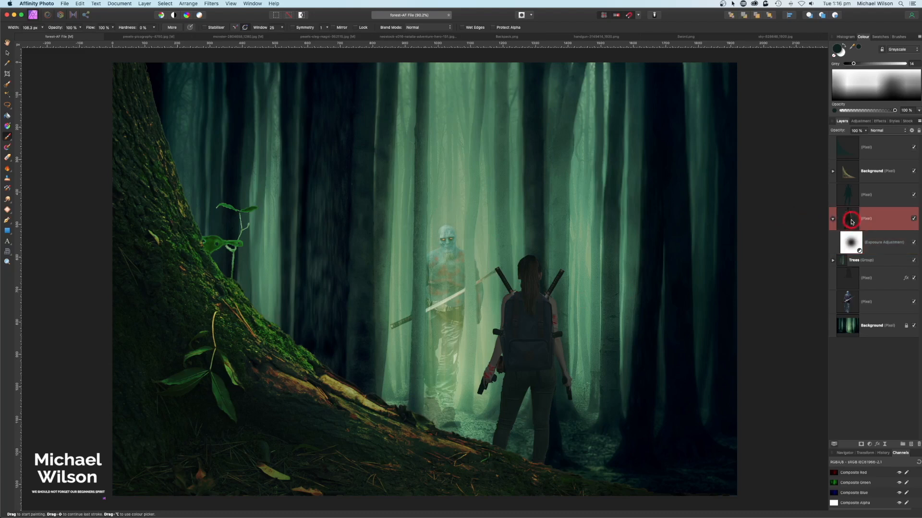
left_click(165, 3)
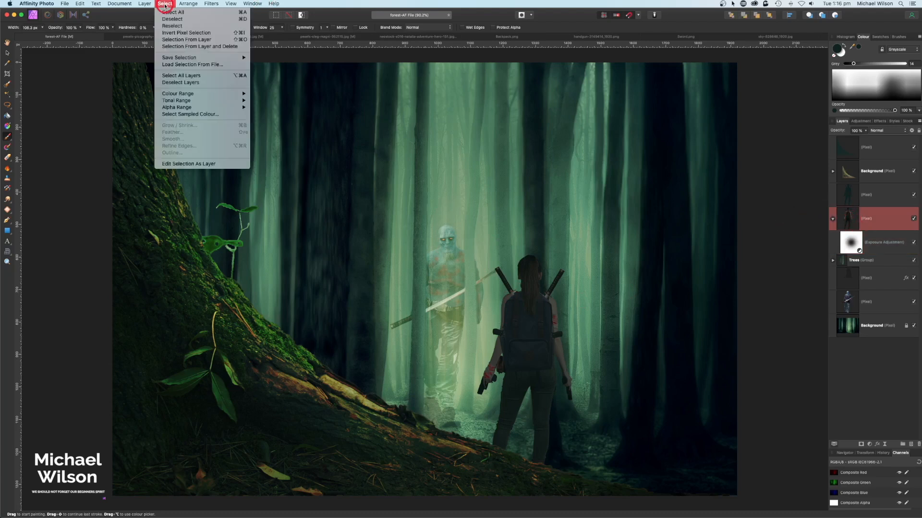
left_click(176, 40)
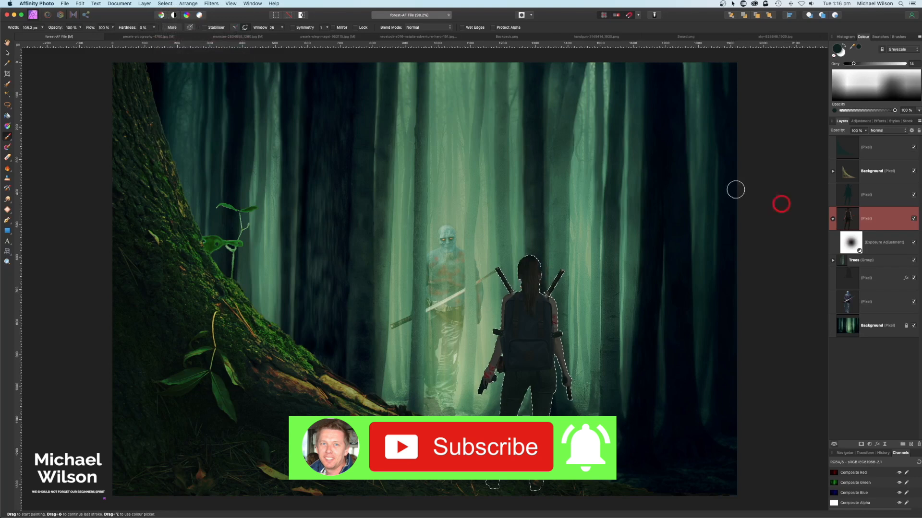
left_click(166, 4)
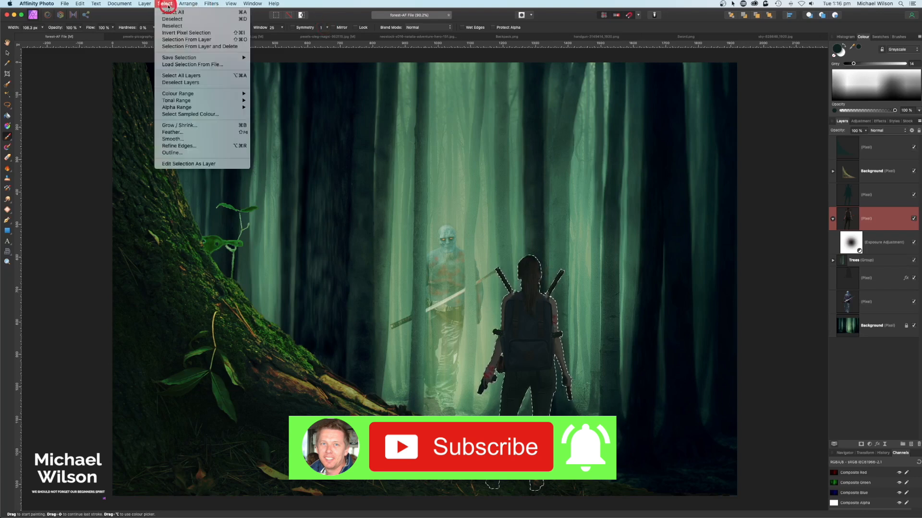
left_click(181, 125)
left_click(692, 270)
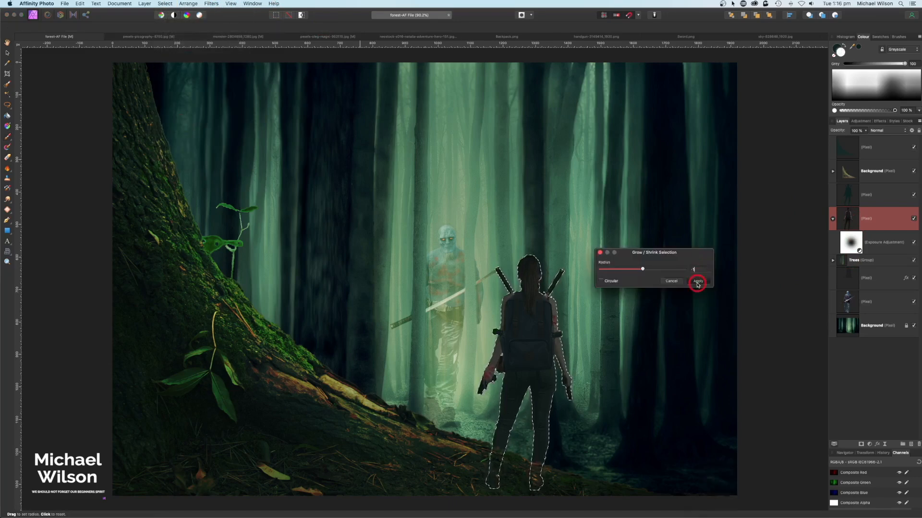
left_click(698, 282)
key("super+equal")
key("super+equal")
key("super+equal")
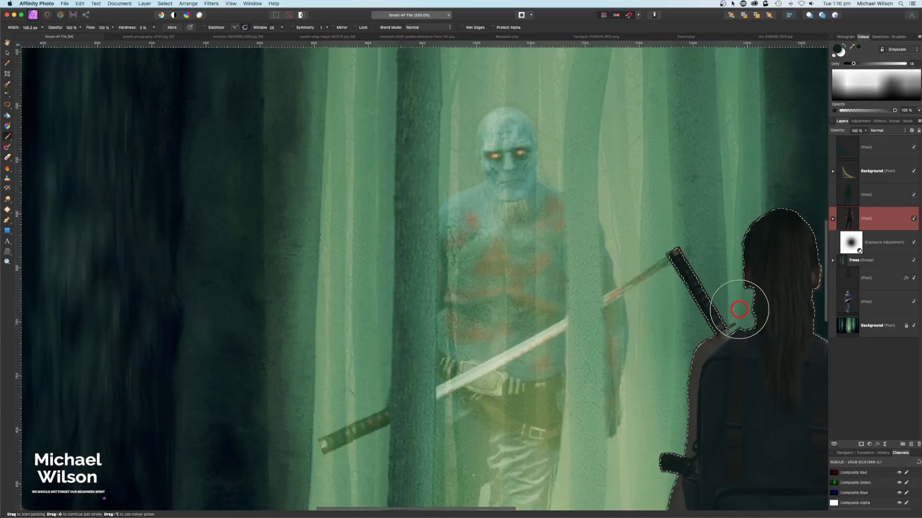
left_click_drag(739, 310, 544, 196)
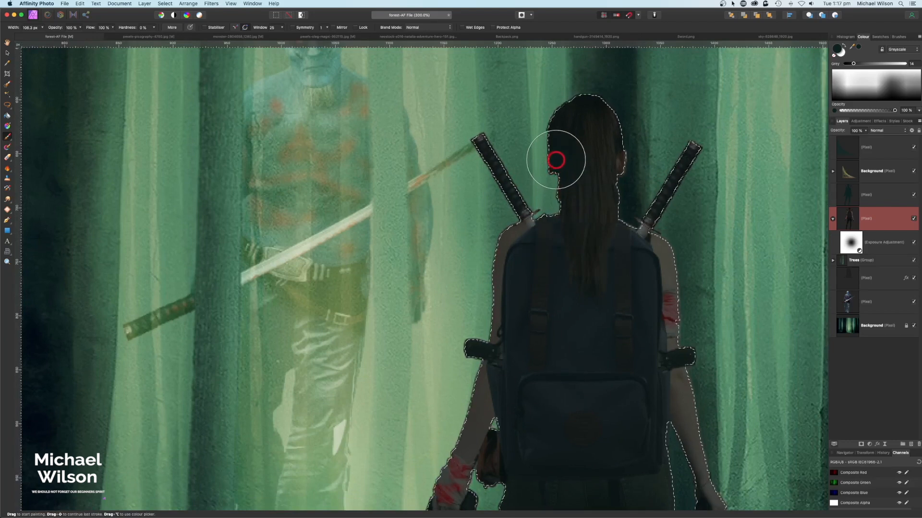
key("super+z")
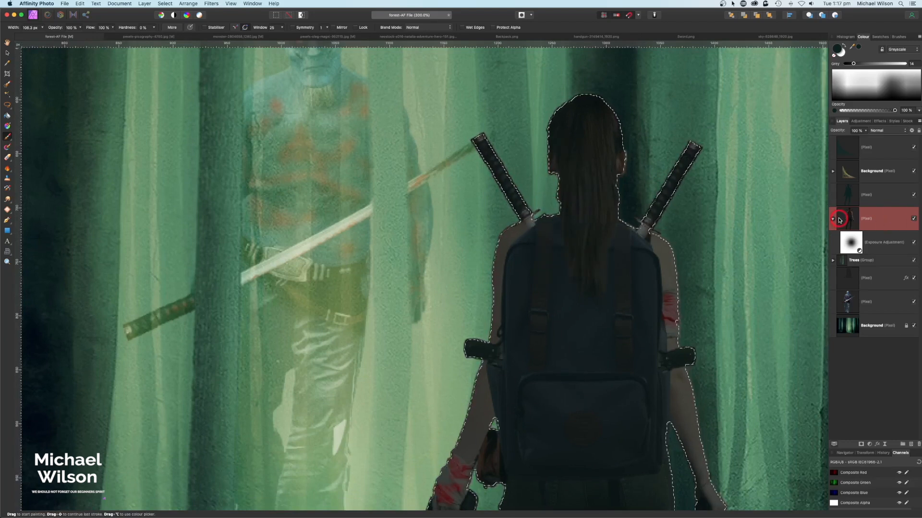
- Feather the edge of the selection around the woman
left_click(163, 5)
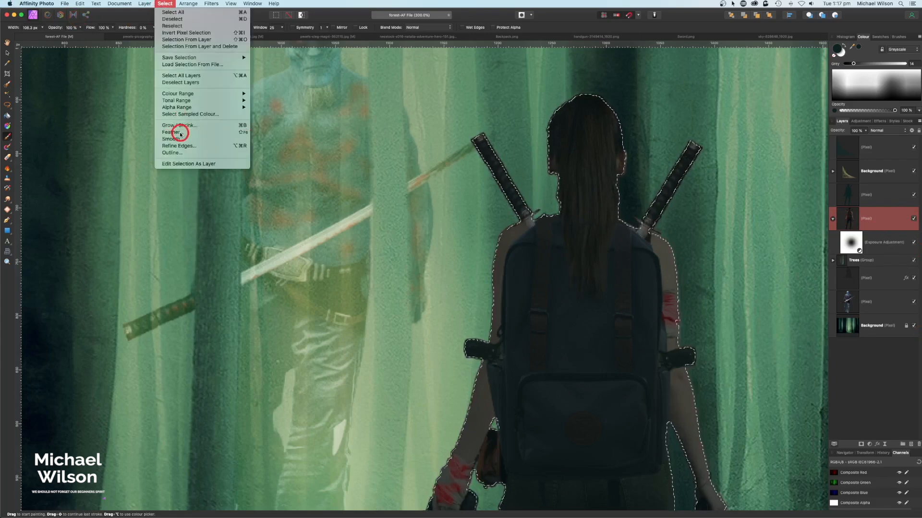
left_click(200, 142)
left_click(793, 485)
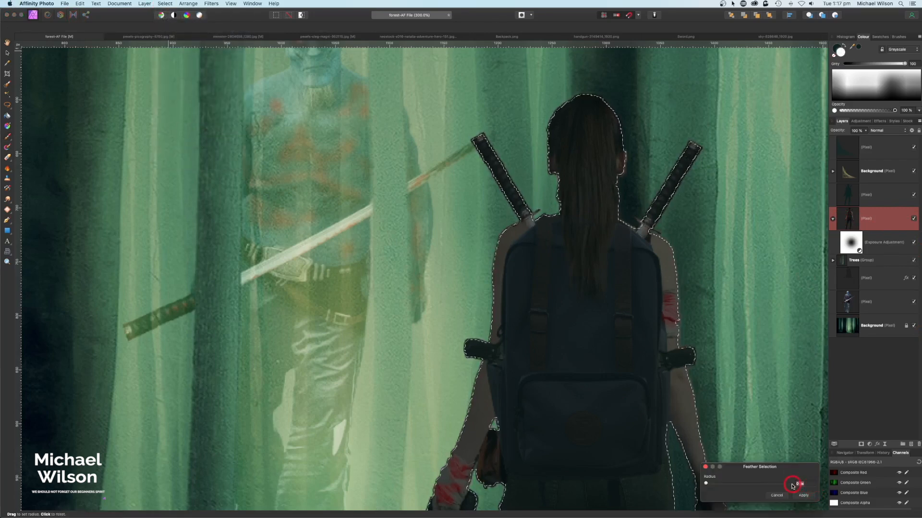
left_click(792, 484)
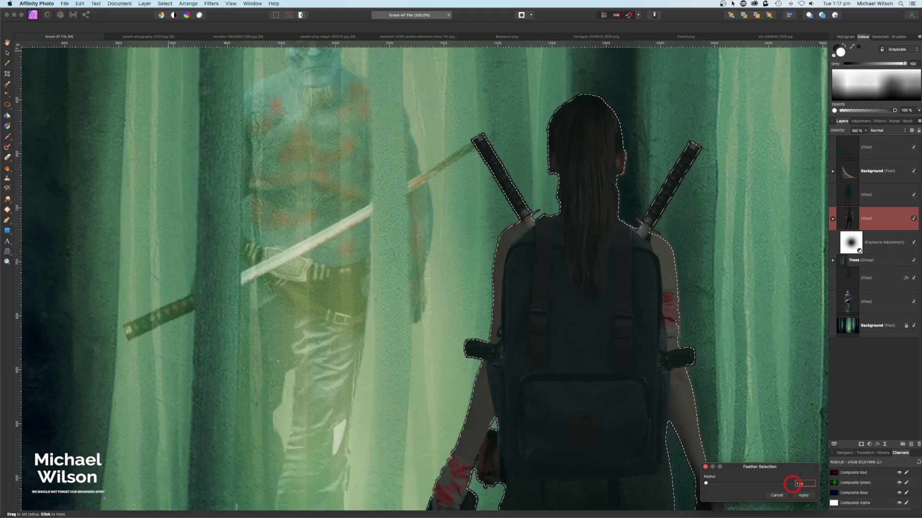
left_click(802, 498)
key("b")
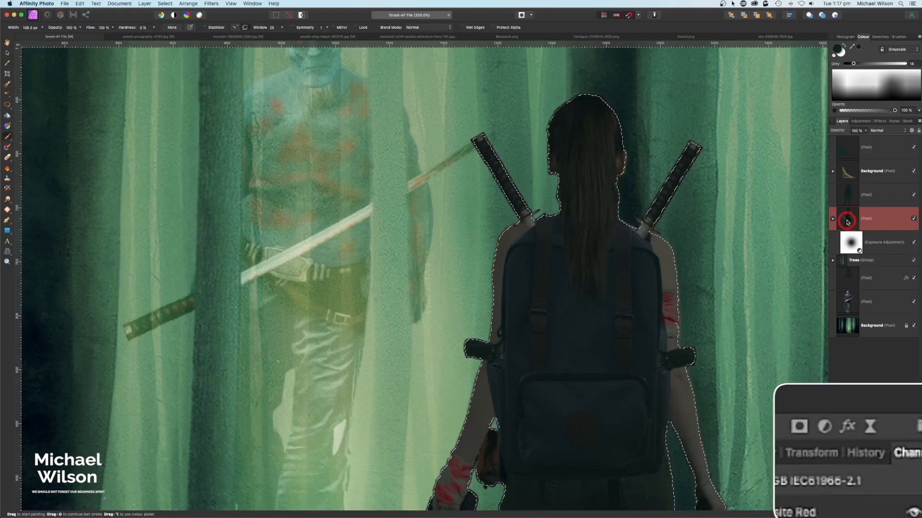
- Enable an Inner Glow effect on the woman's layer and colour it with a muted green sampled from the forest
left_click(852, 387)
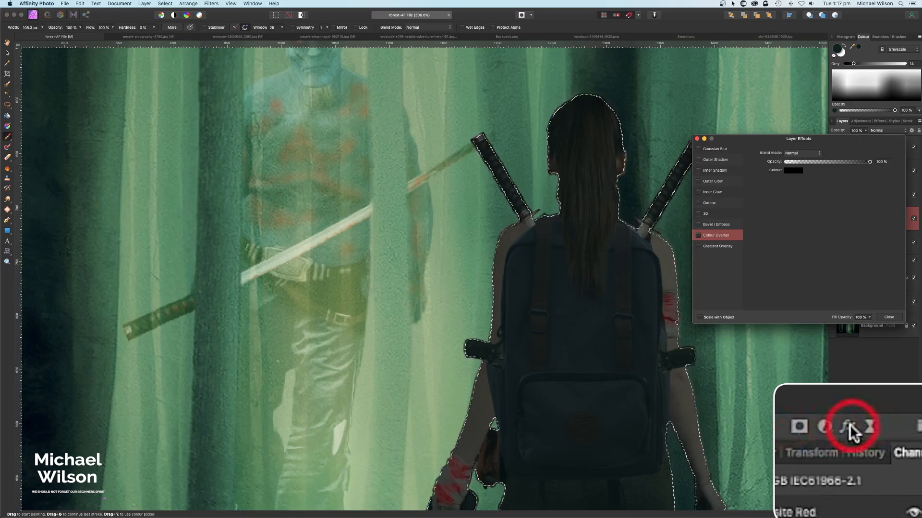
left_click_drag(859, 142, 857, 126)
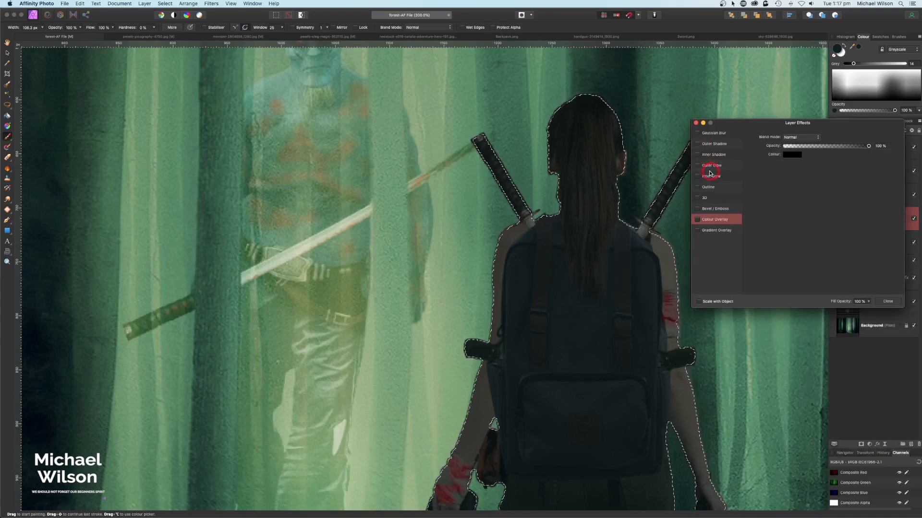
left_click(712, 174)
left_click(794, 172)
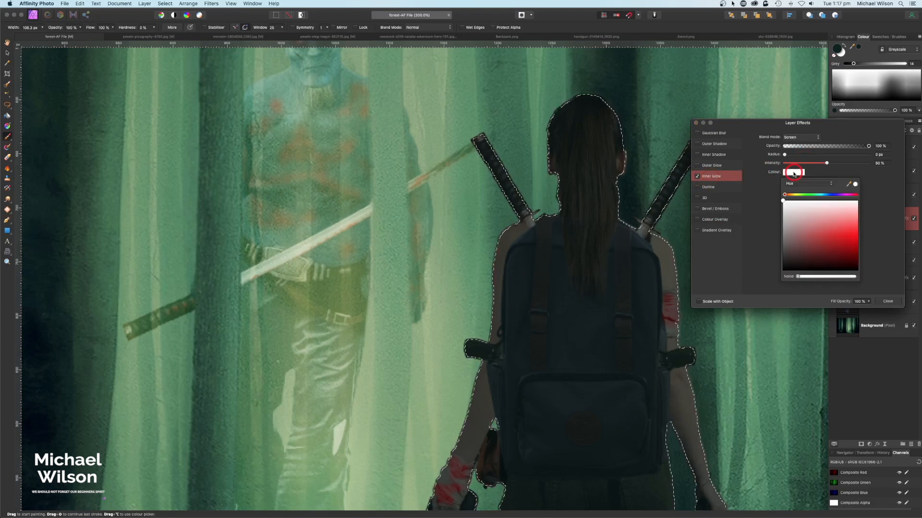
left_click_drag(848, 187, 785, 88)
left_click(854, 182)
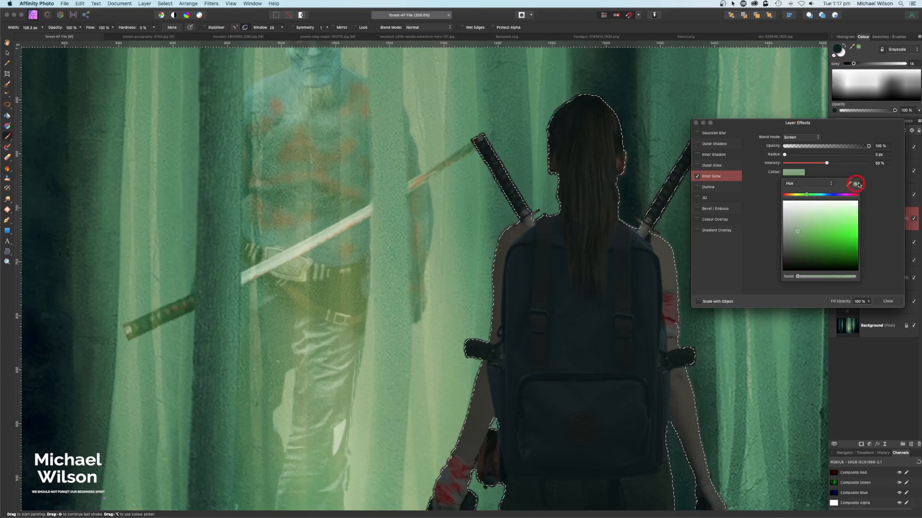
- Give the woman's Inner Glow a small radius and 20 % intensity, and add an Outer Glow in sampled forest green at 19 % intensity
left_click(786, 156)
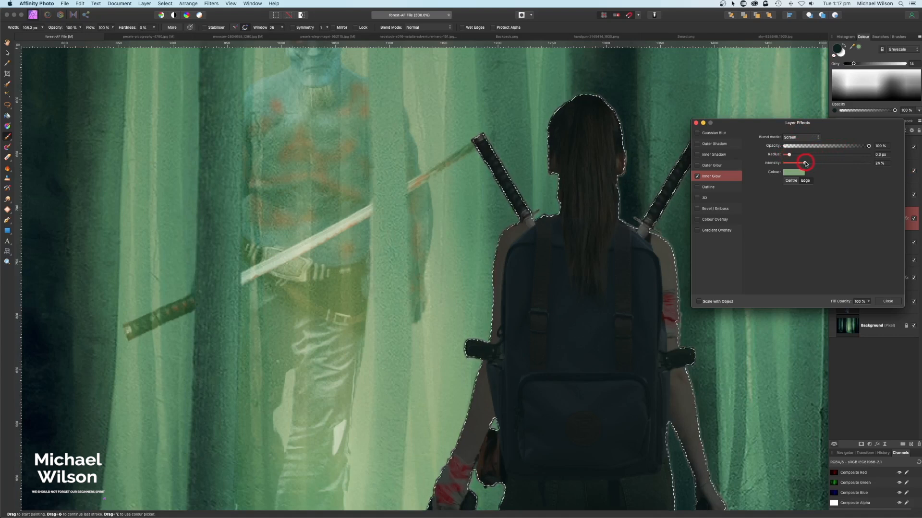
left_click_drag(804, 164, 801, 163)
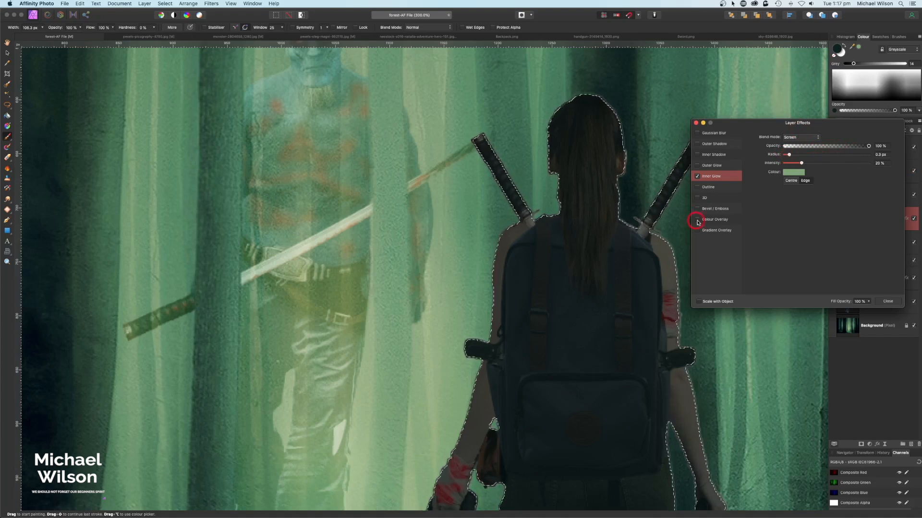
left_click(699, 166)
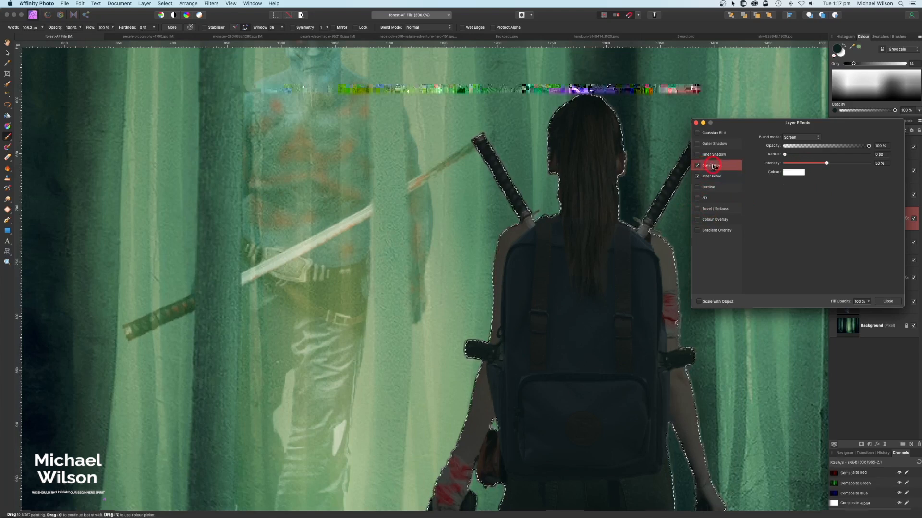
left_click(797, 173)
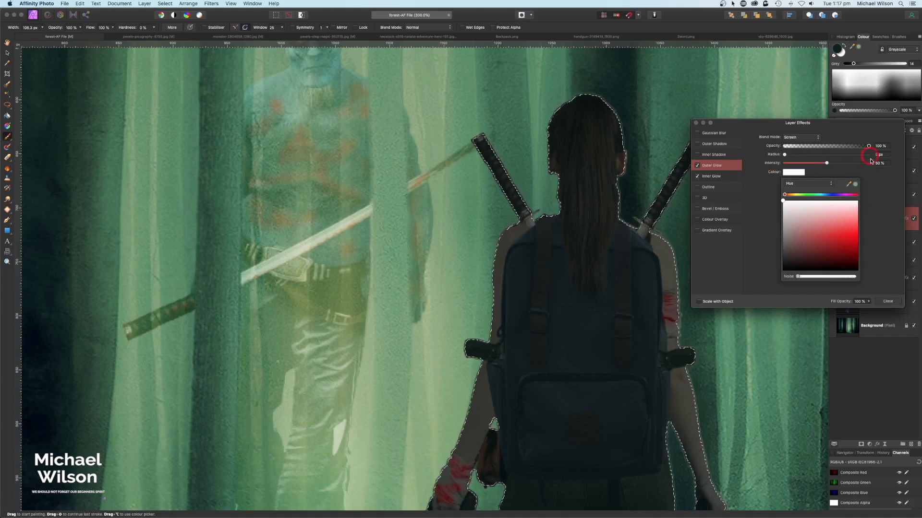
left_click(856, 186)
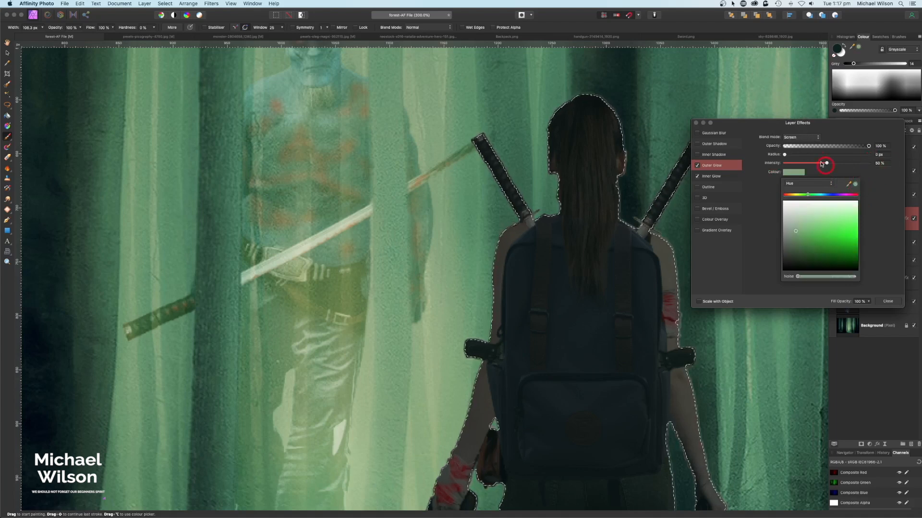
left_click_drag(791, 158, 788, 157)
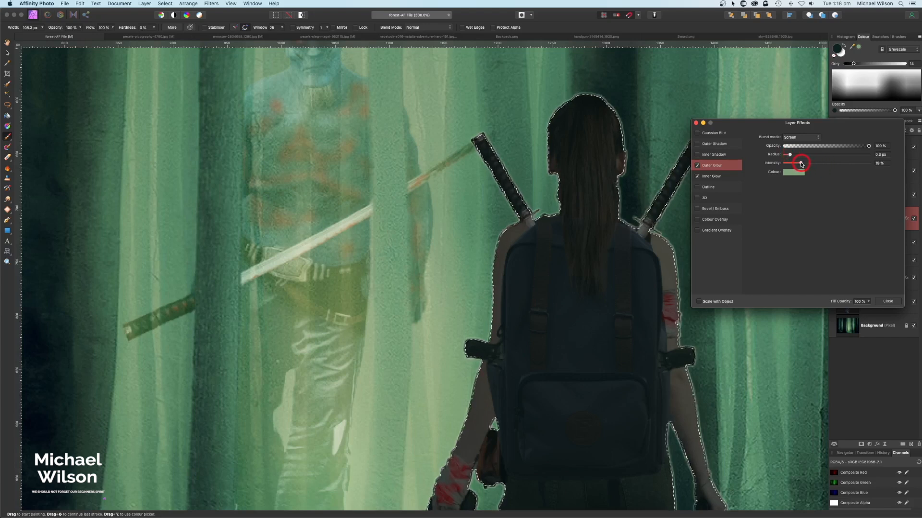
left_click(696, 124)
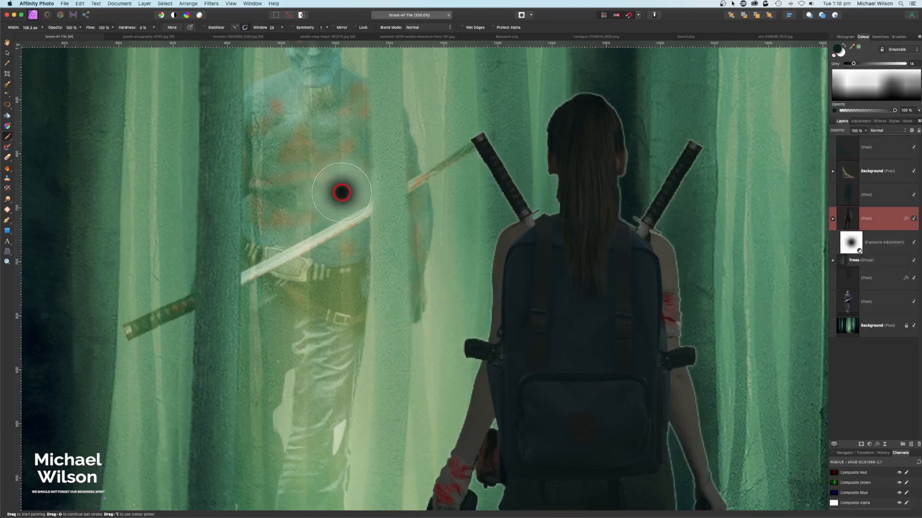
key("h")
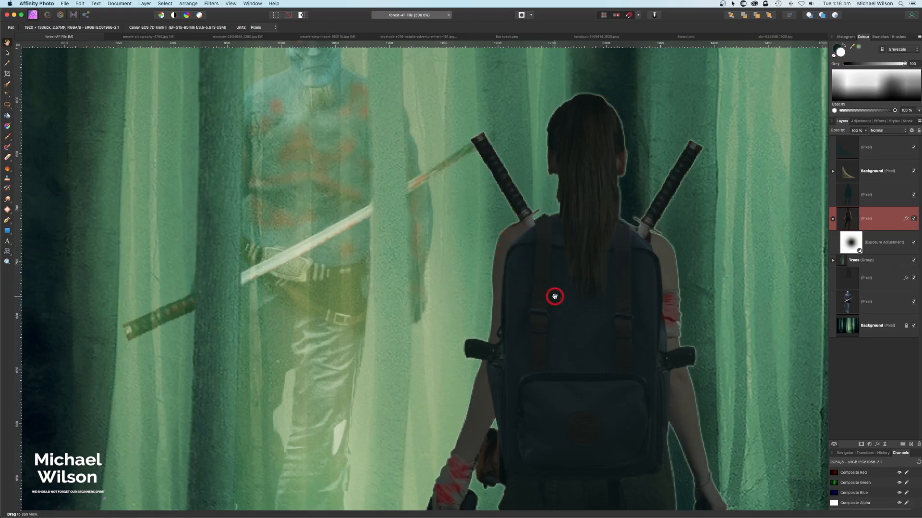
left_click_drag(557, 294, 563, 190)
left_click_drag(548, 397, 537, 321)
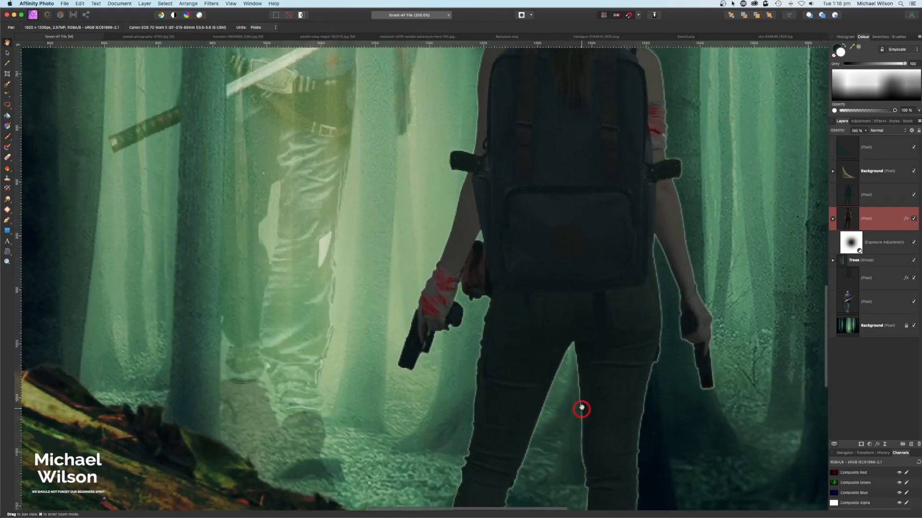
left_click_drag(552, 250, 549, 413)
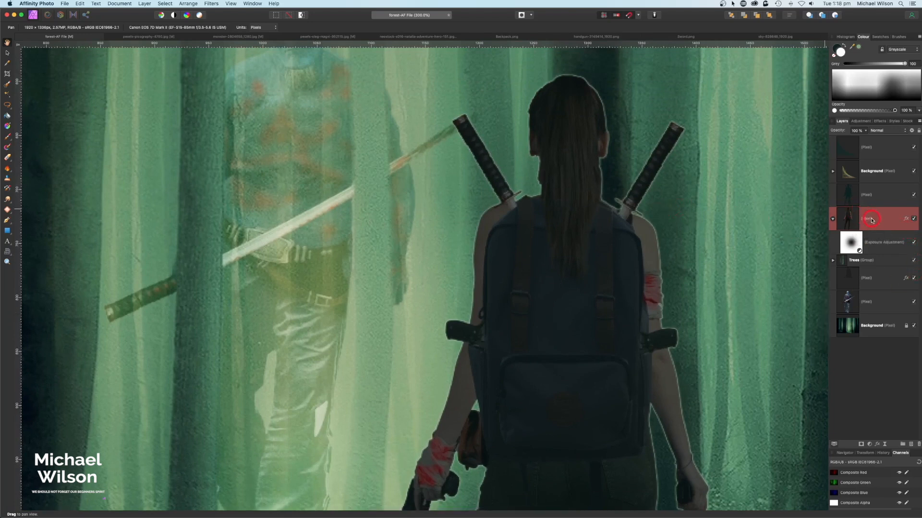
- Draw a rectangle over the whole image above the top layer, filled with a dark teal sampled from the forest
key("super+0")
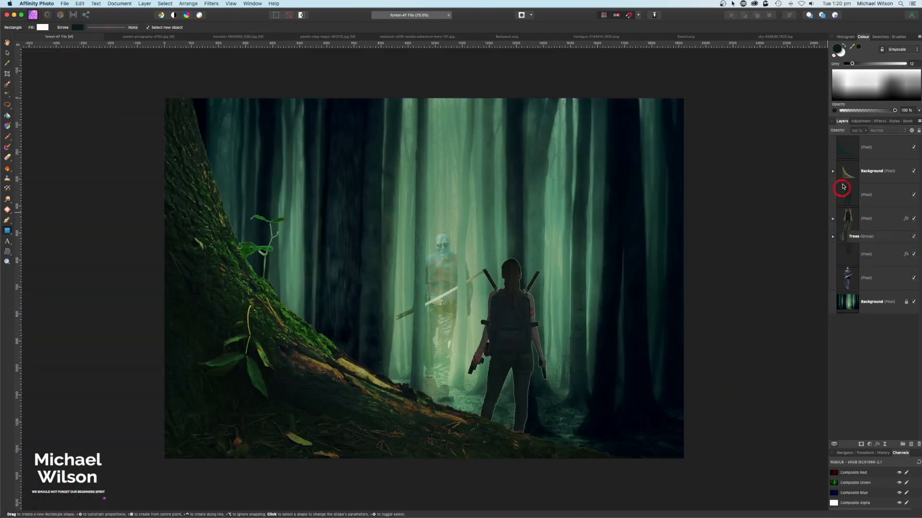
left_click(867, 148)
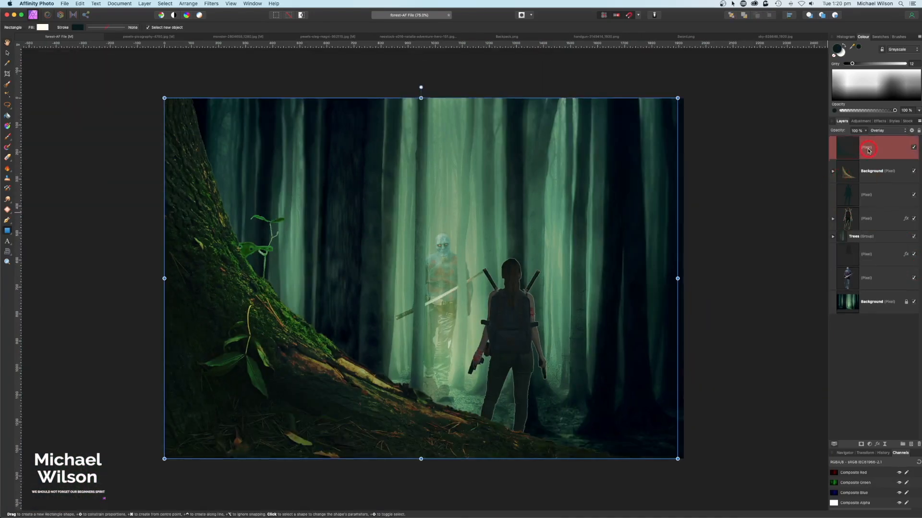
left_click(8, 252)
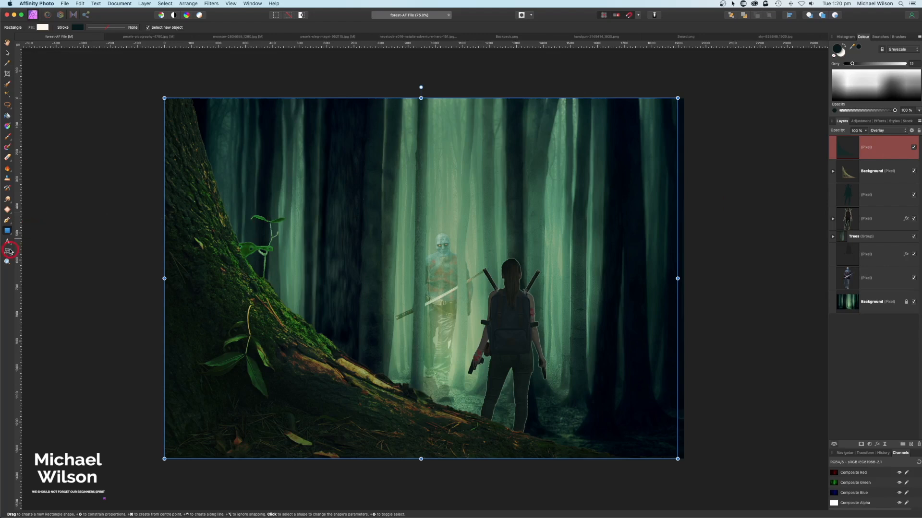
left_click(41, 29)
left_click(125, 38)
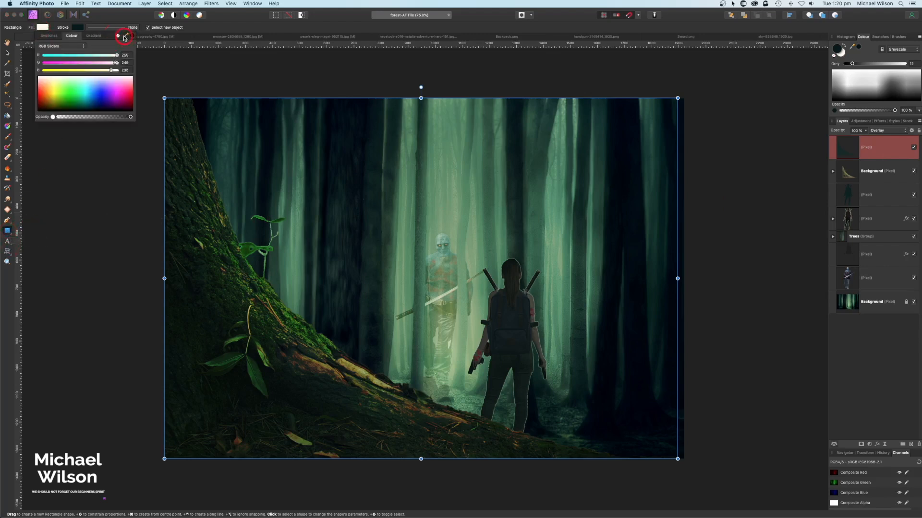
left_click_drag(126, 38, 358, 191)
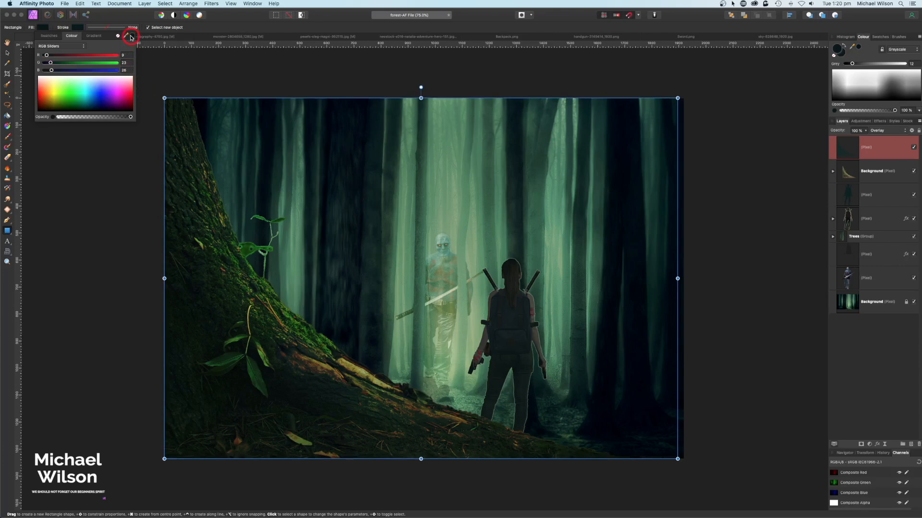
left_click_drag(158, 95, 684, 459)
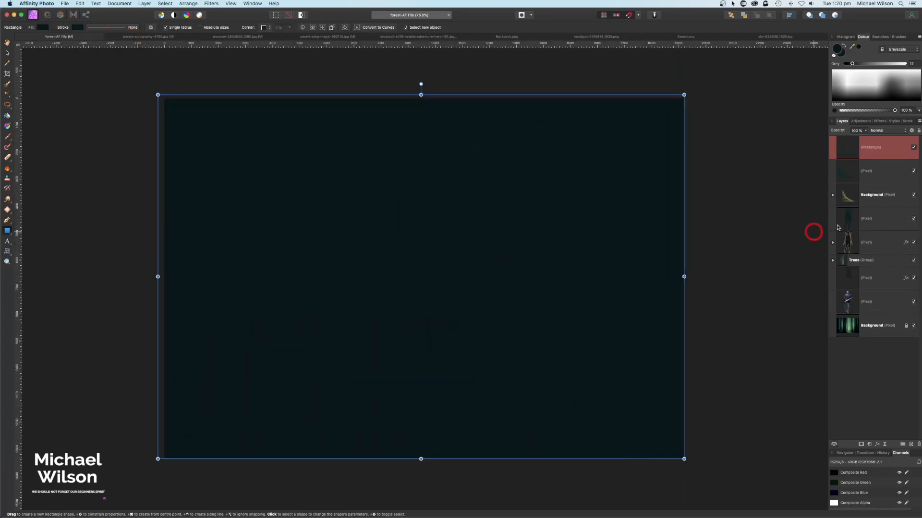
- Set the rectangle's blend mode to Average, lower its opacity to about 84 %, and deselect it
left_click(882, 132)
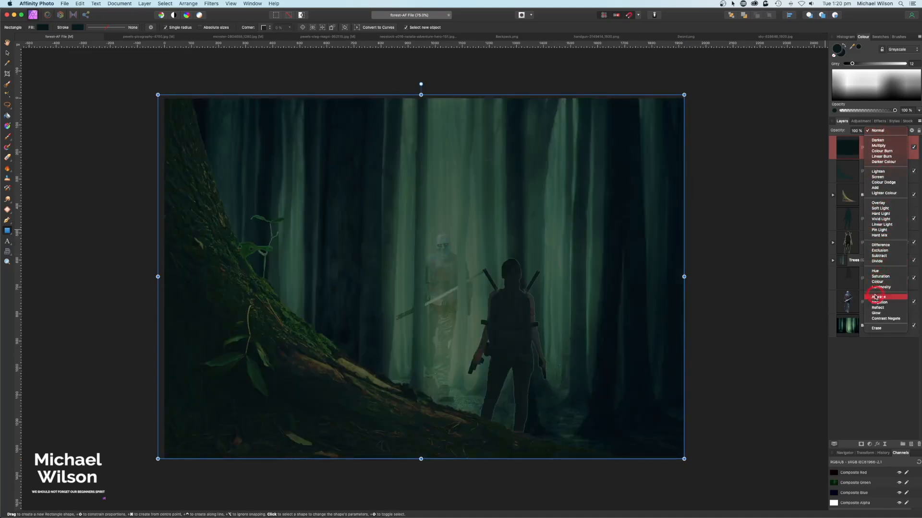
left_click(875, 297)
left_click(866, 132)
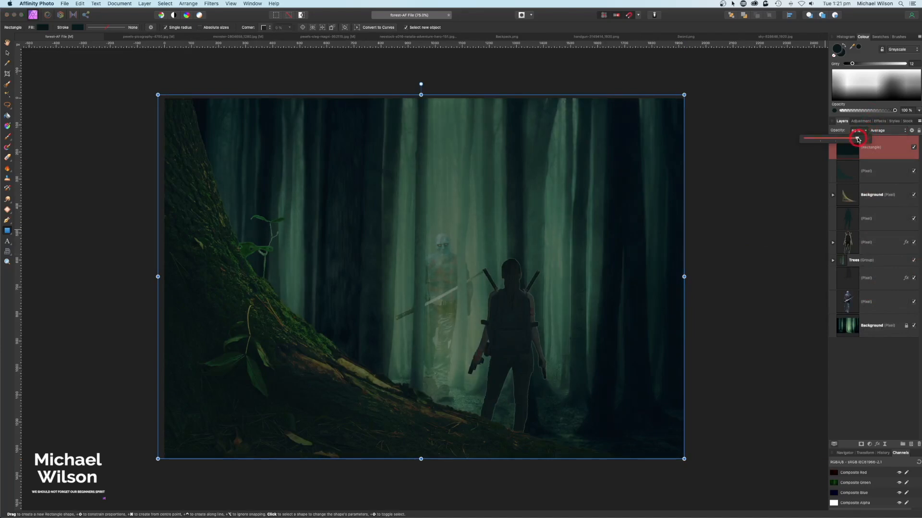
mouse_move(857, 139)
left_mouse_down()
mouse_move(800, 160)
mouse_move(857, 140)
left_mouse_up()
left_click(811, 183)
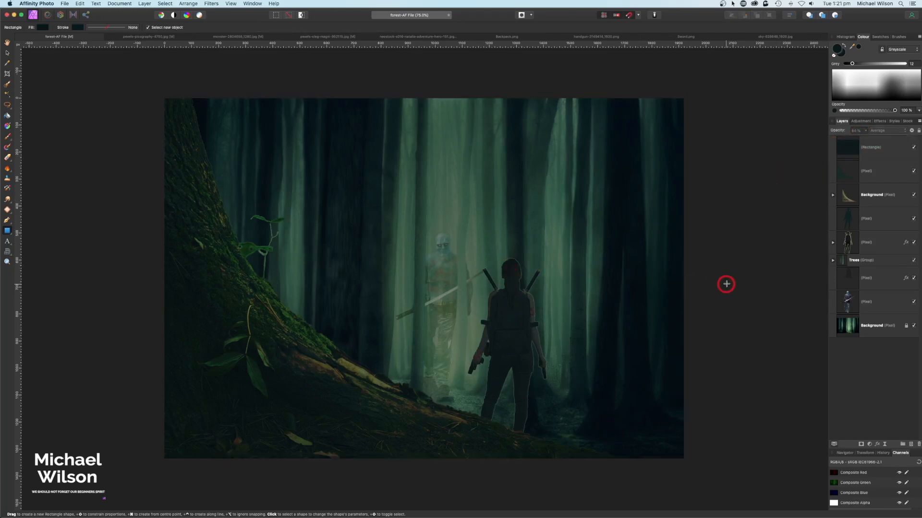
- Select the pixel layer above the woman and ready the second brush of the Lens Flare Brushes category with white as the colour
left_click(858, 220)
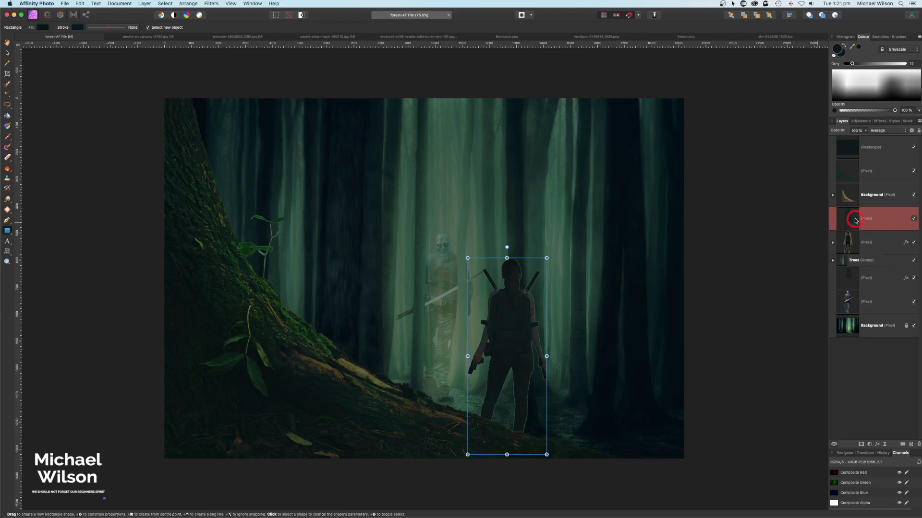
left_click(905, 37)
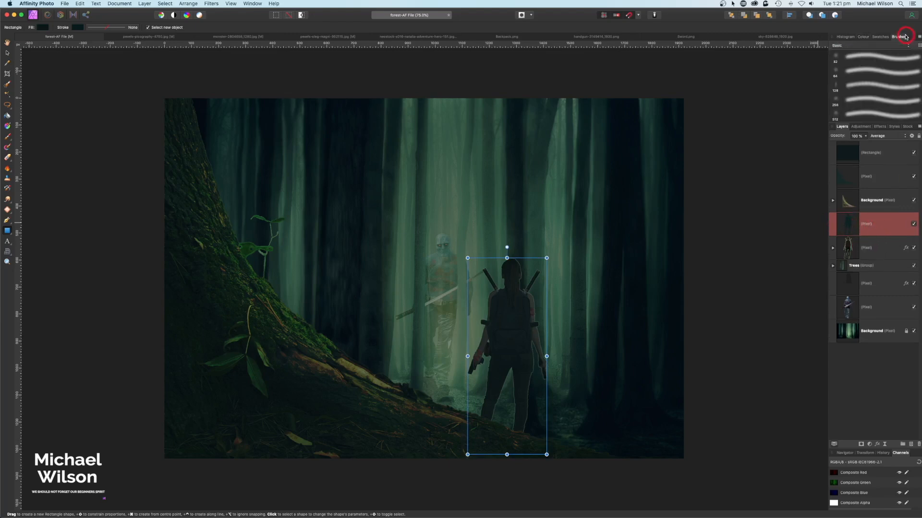
left_click(875, 44)
left_click(871, 128)
left_click(868, 71)
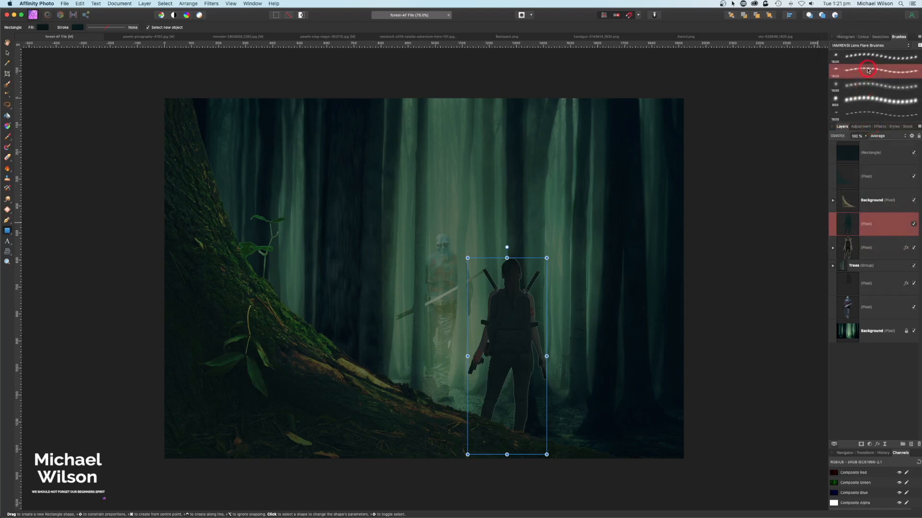
left_click(858, 38)
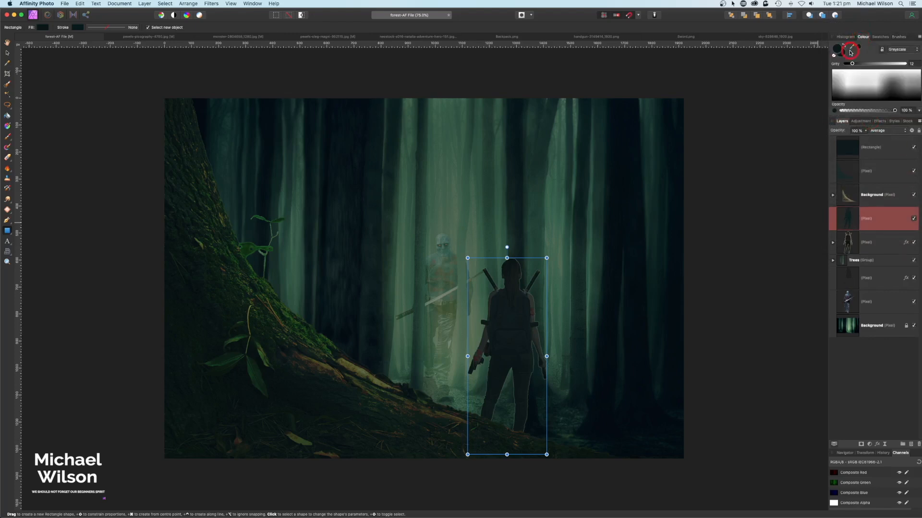
key("d")
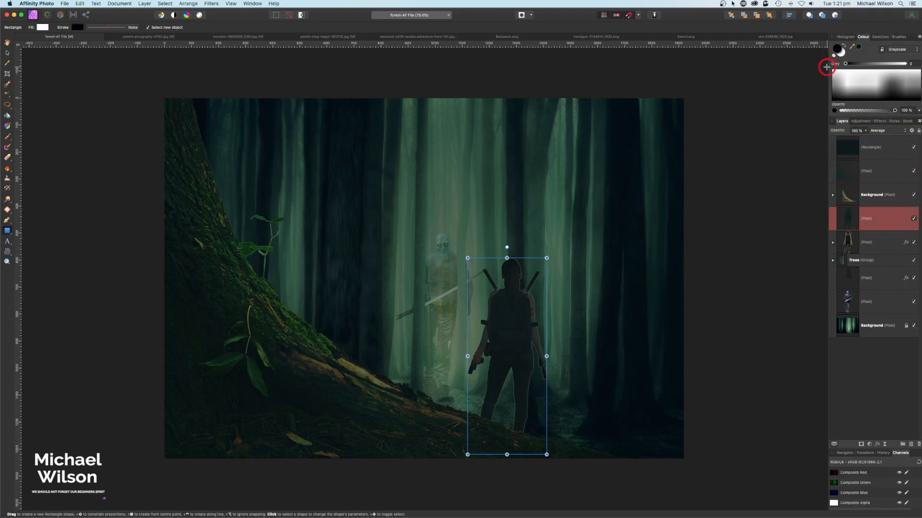
key("x")
key("b")
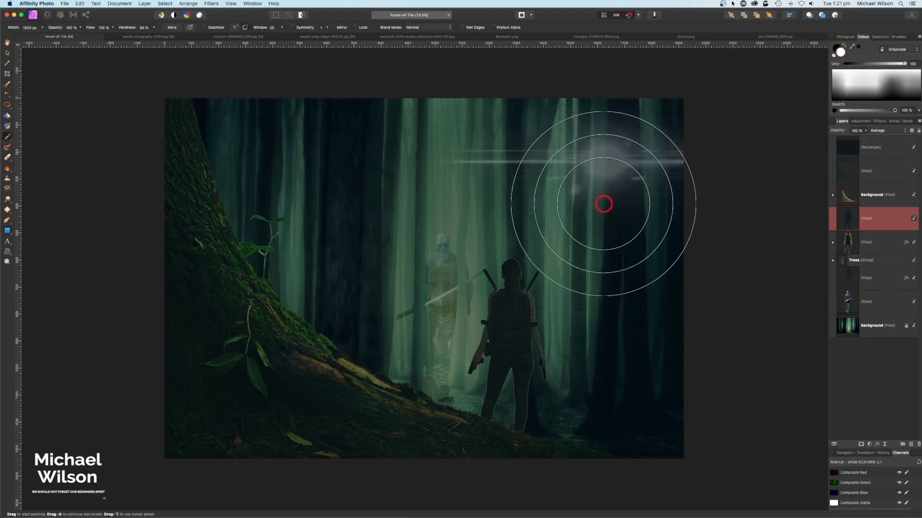
- Shrink the flare brush to about 56 px and stamp one flare on the hilt end of each sword on the woman's back
key("bracketleft")
key("bracketleft")
key("bracketleft")
key("bracketleft")
key("bracketleft")
key("bracketleft")
key("bracketleft")
key("bracketleft")
key("bracketleft")
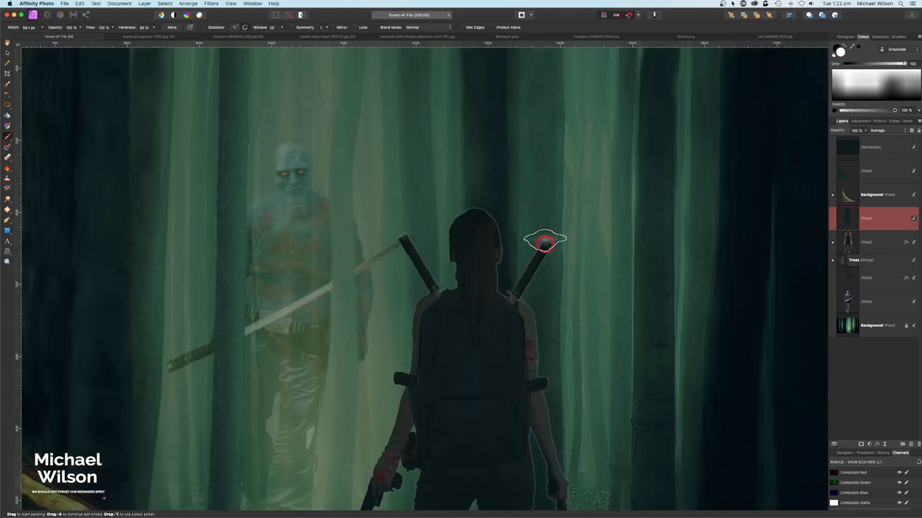
left_click(544, 243)
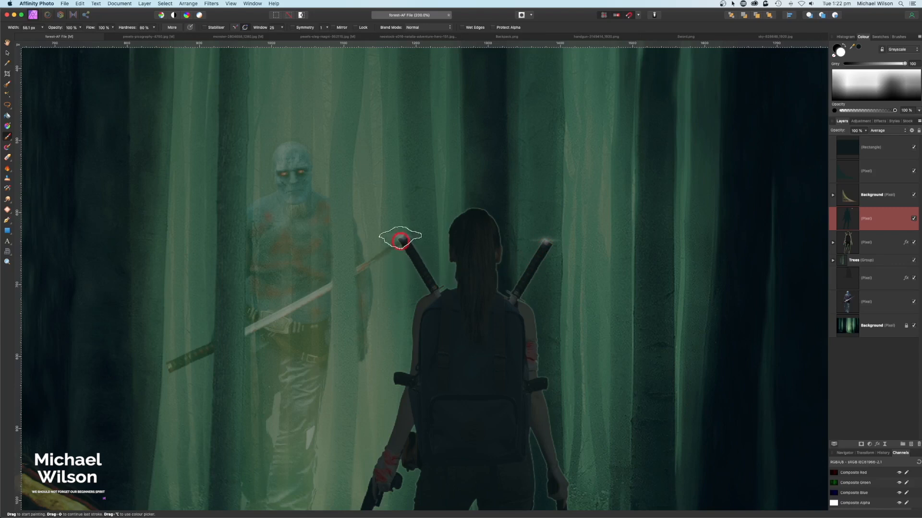
left_click(405, 237)
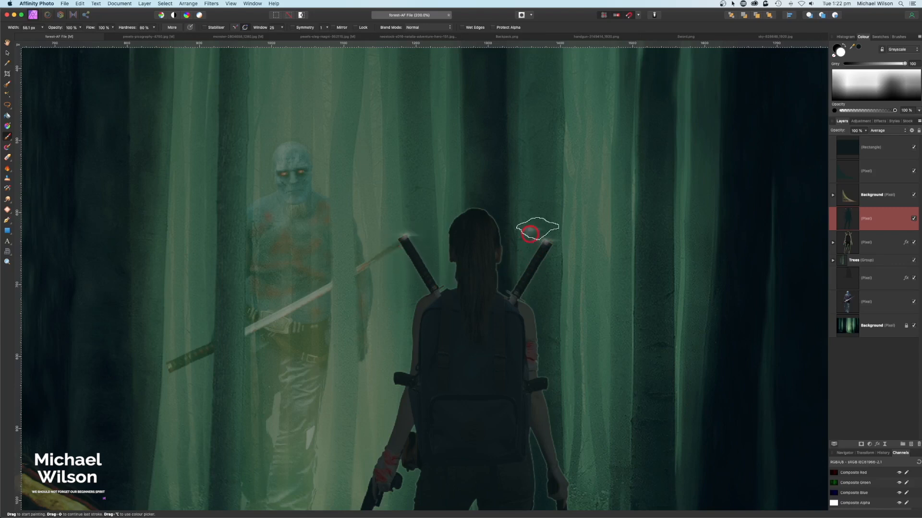
- Add a Curves adjustment above the rectangle and shape the master curve to darken shadows and midtones while slightly lifting the highlights
key("super+0")
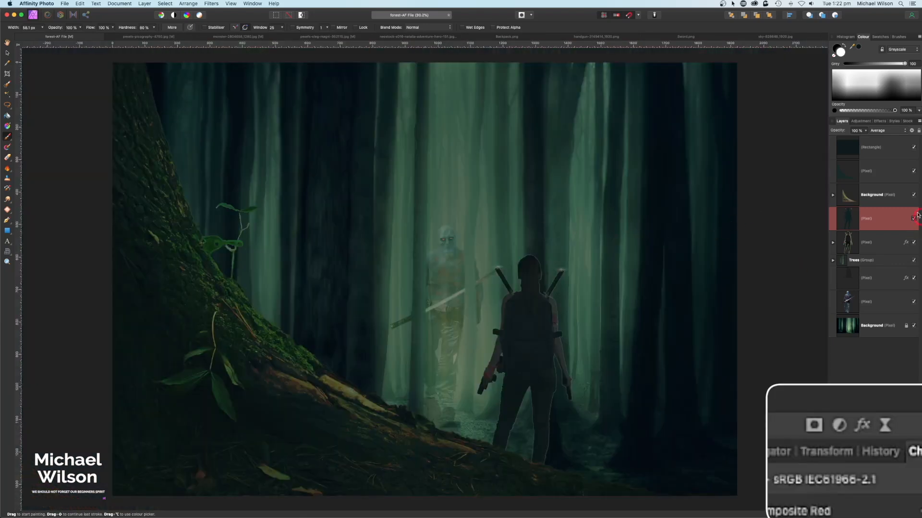
left_click(854, 148)
left_click(839, 425)
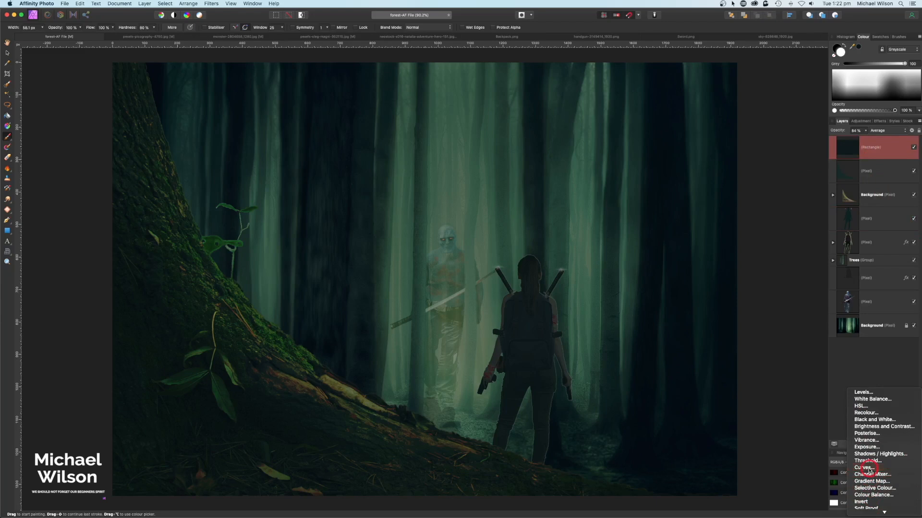
left_click(866, 468)
left_click_drag(722, 67, 724, 82)
left_click(693, 169)
left_click_drag(693, 166, 698, 167)
left_click_drag(723, 139, 722, 136)
left_click_drag(628, 228, 630, 225)
left_click_drag(721, 137, 721, 134)
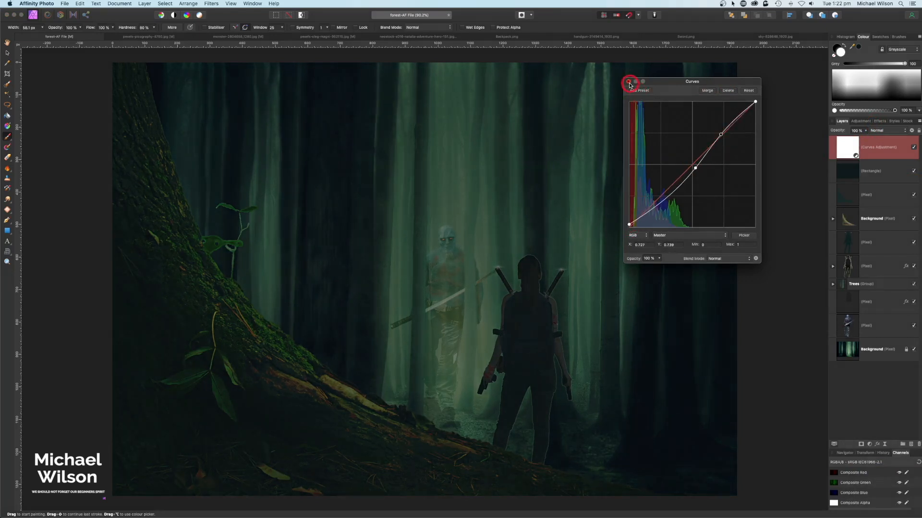
left_click(629, 82)
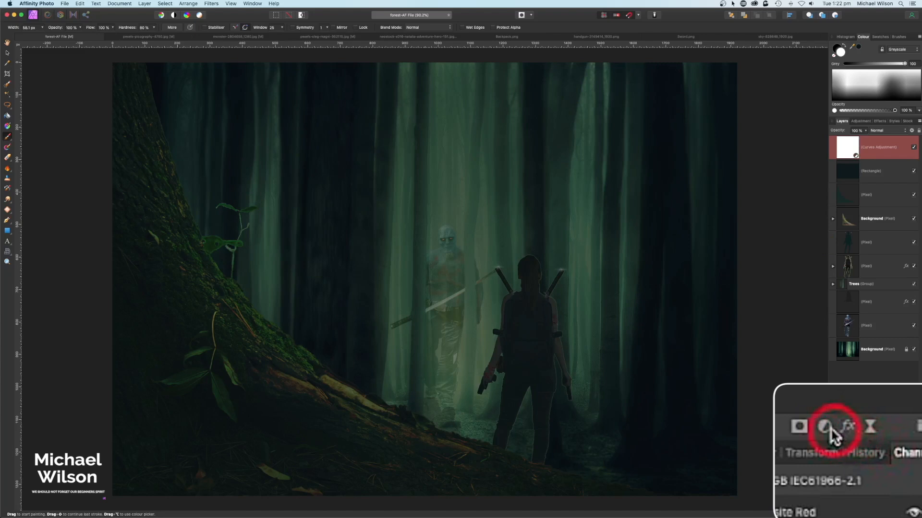
- Add a Lens Filter adjustment above the Curves adjustment
left_click(825, 428)
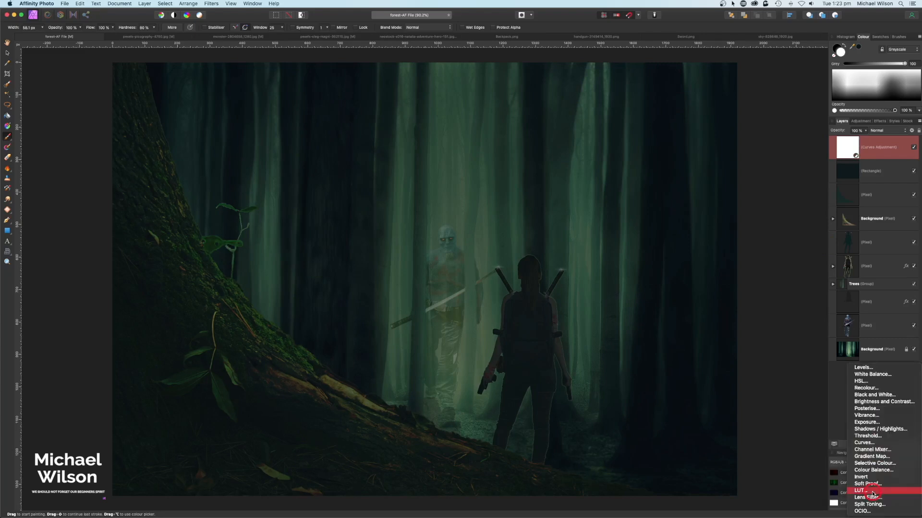
left_click(871, 498)
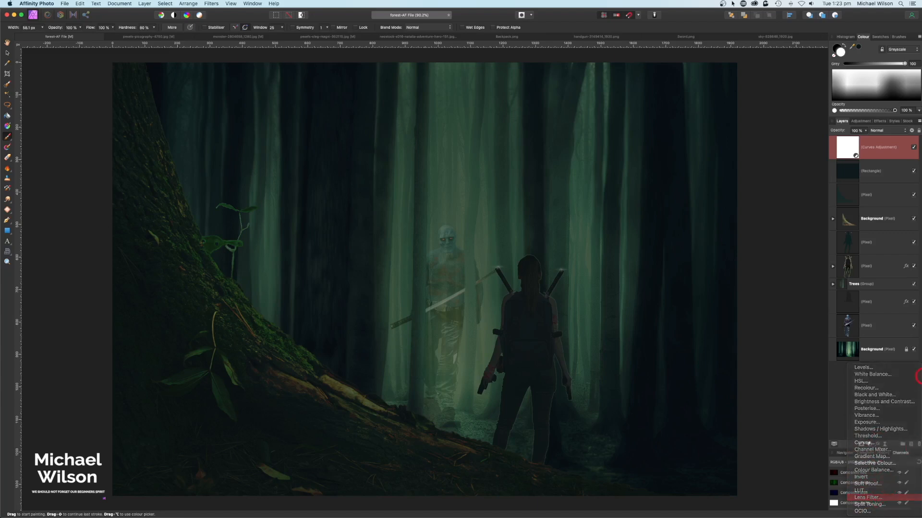
left_click_drag(692, 197, 776, 177)
left_click(683, 170)
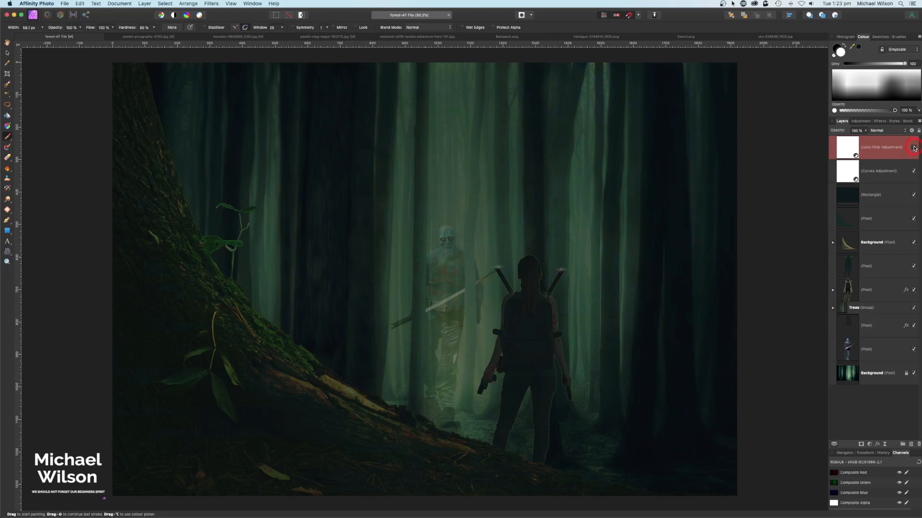
- Brighten the woman by raising the Exposure adjustment nested in her layer to about -0.8
key("super+minus")
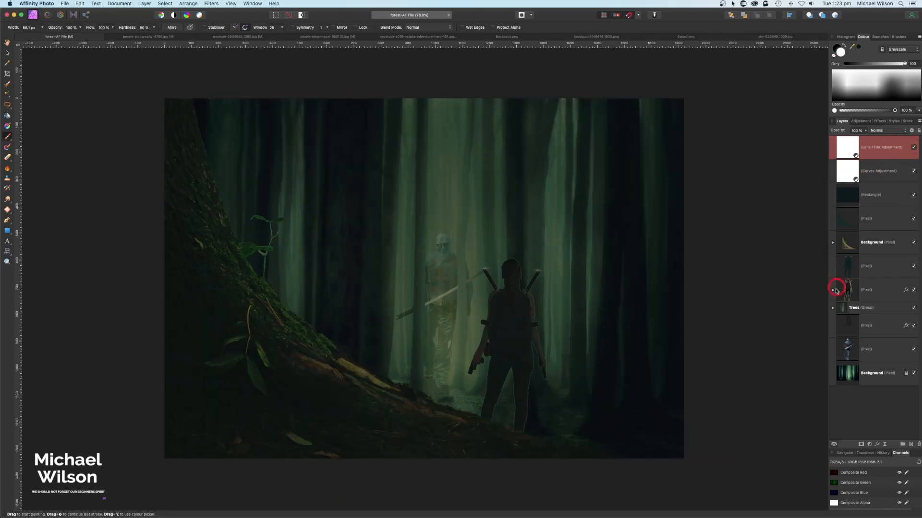
left_click(833, 291)
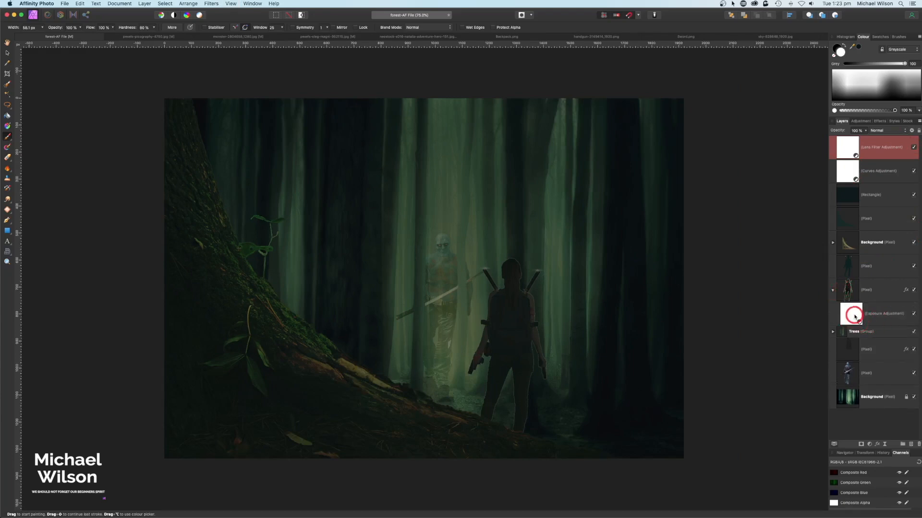
double_click(853, 315)
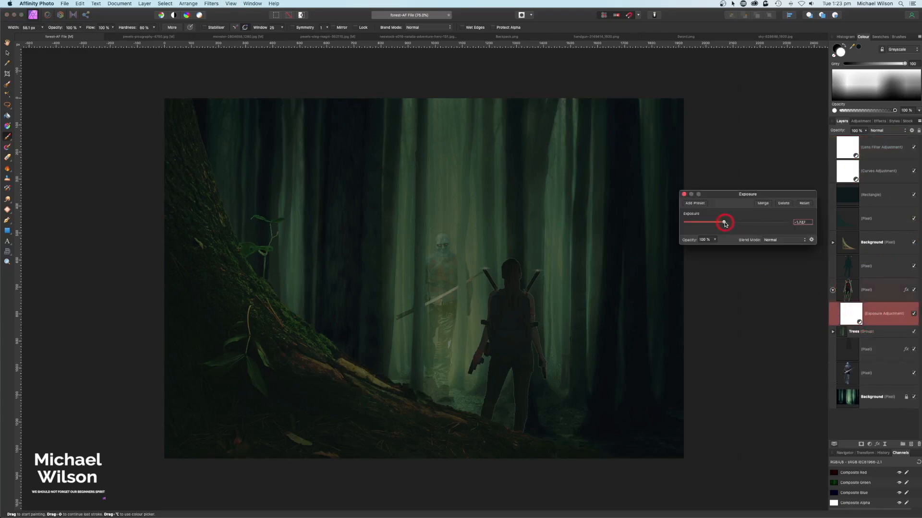
left_click_drag(727, 224, 735, 225)
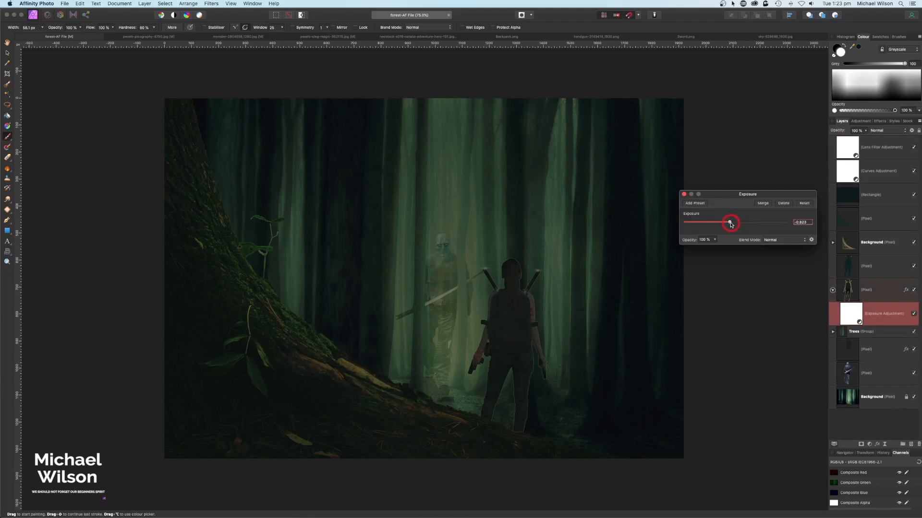
left_click(725, 173)
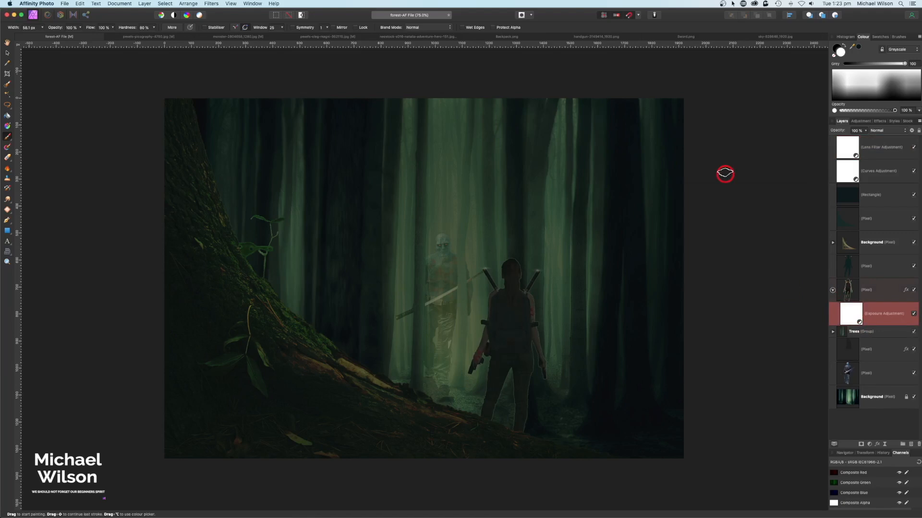